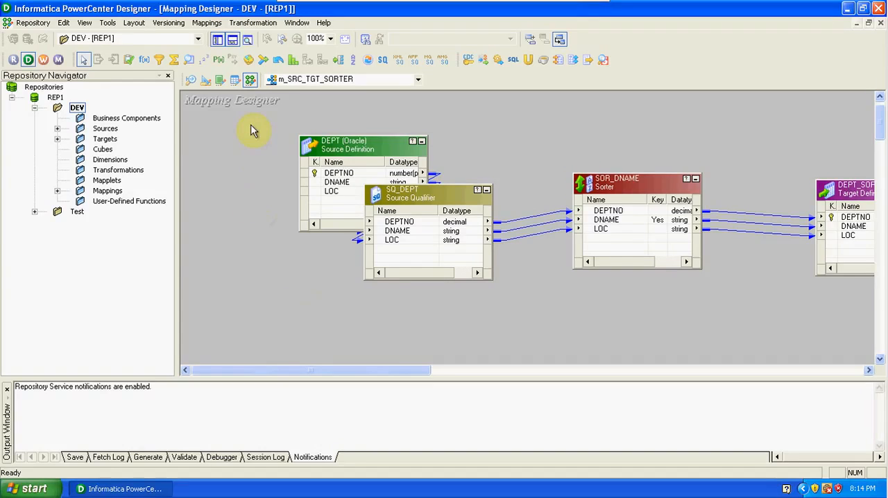
Step: Create a new mapping named m_SRC_TGT_RANK
{"action": "left_click", "coordinate": [208, 23]}
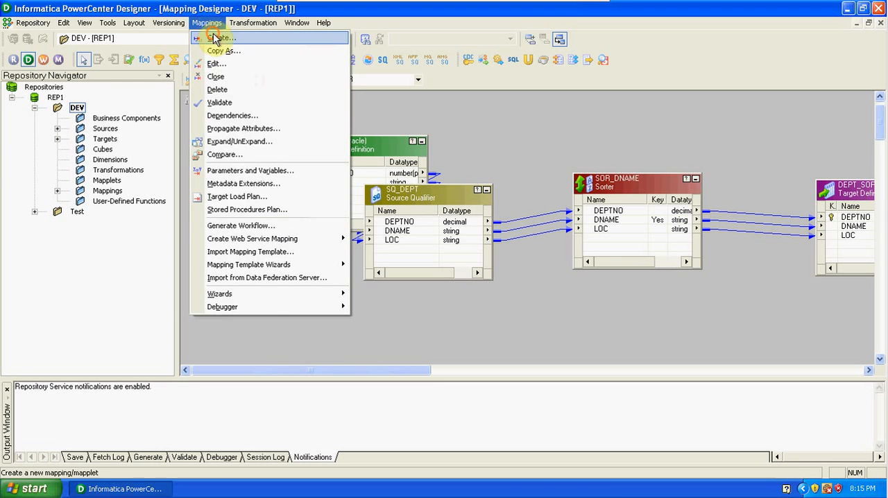
{"action": "left_click", "coordinate": [213, 39]}
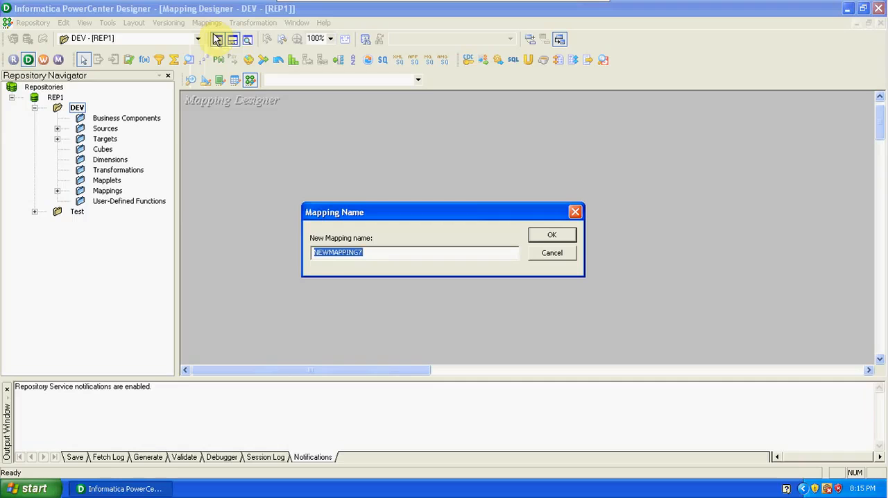
{"action": "type", "text": "m_SRC_TGT"}
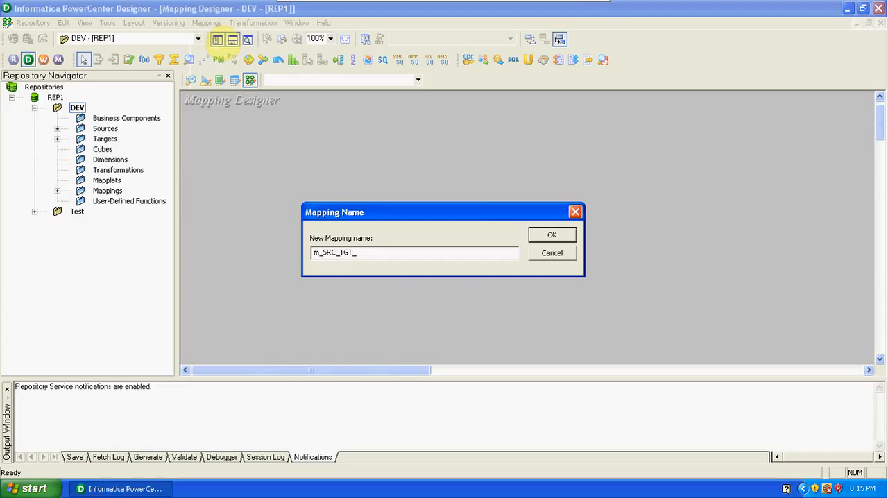
{"action": "type", "text": "_RANK"}
{"action": "left_click", "coordinate": [573, 236]}
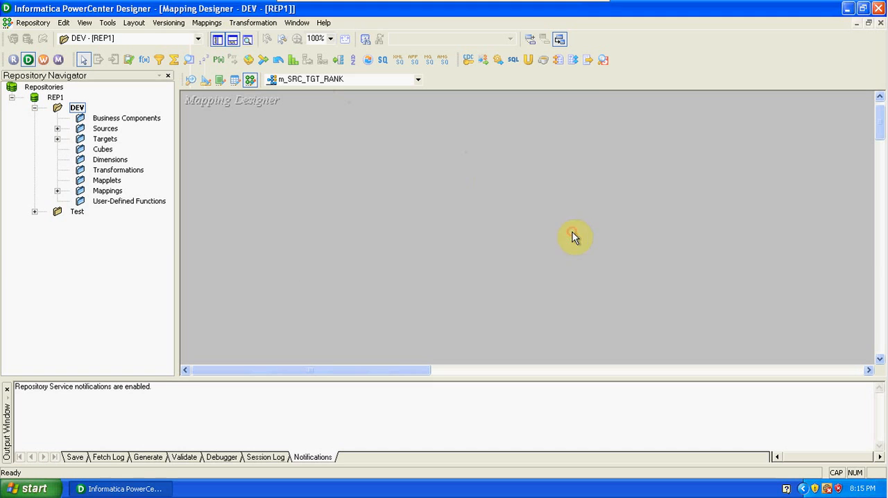
Step: Add the EMP source definition from the DEV folder's Sources to the mapping
{"action": "left_click", "coordinate": [57, 129]}
{"action": "left_click", "coordinate": [80, 139]}
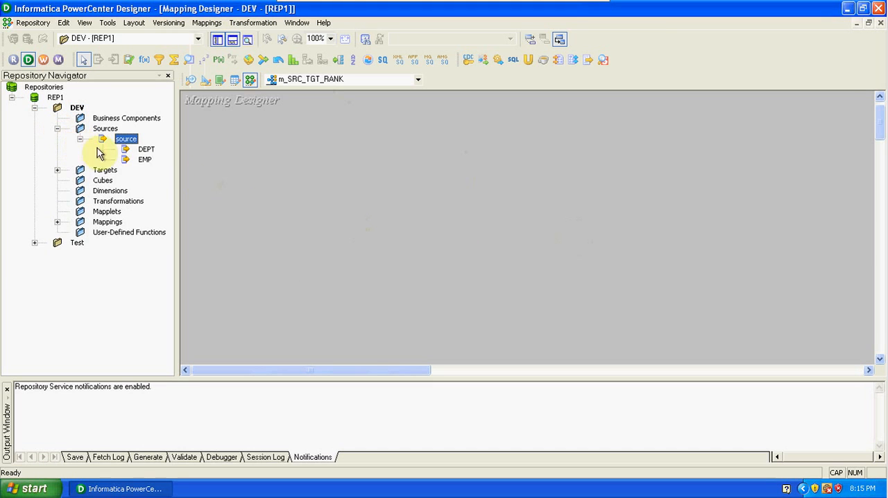
{"action": "left_click_drag", "start_coordinate": [145, 162], "coordinate": [309, 165]}
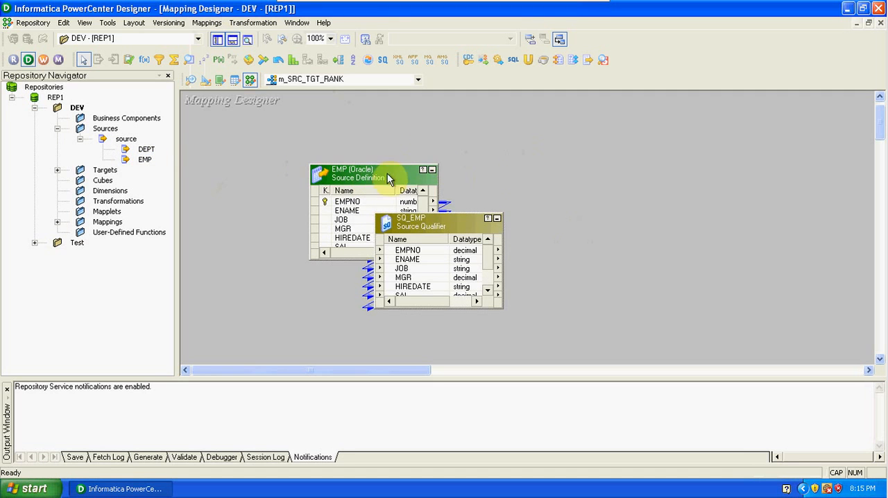
Step: Arrange the EMP source and its SQ_EMP source qualifier side by side and enlarge both until all their ports show
{"action": "left_click_drag", "start_coordinate": [384, 179], "coordinate": [270, 182]}
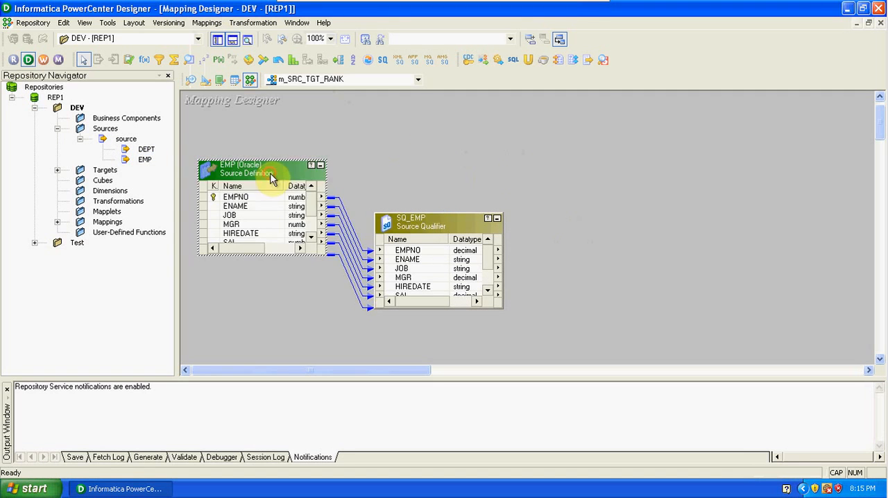
{"action": "left_click_drag", "start_coordinate": [406, 222], "coordinate": [424, 179]}
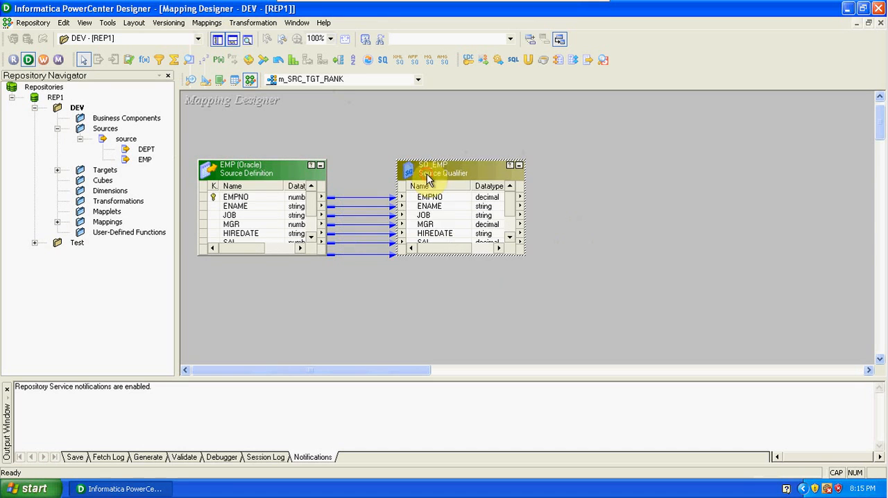
{"action": "left_click_drag", "start_coordinate": [440, 254], "coordinate": [445, 323]}
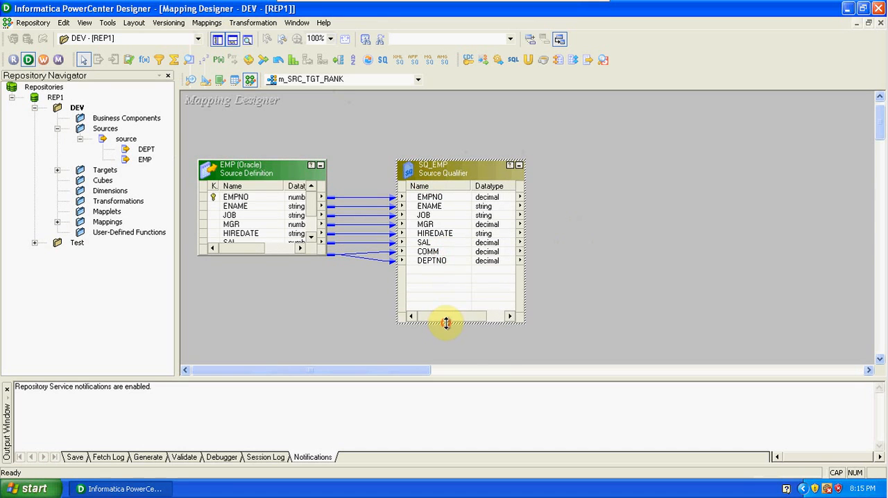
{"action": "left_click_drag", "start_coordinate": [293, 255], "coordinate": [306, 325]}
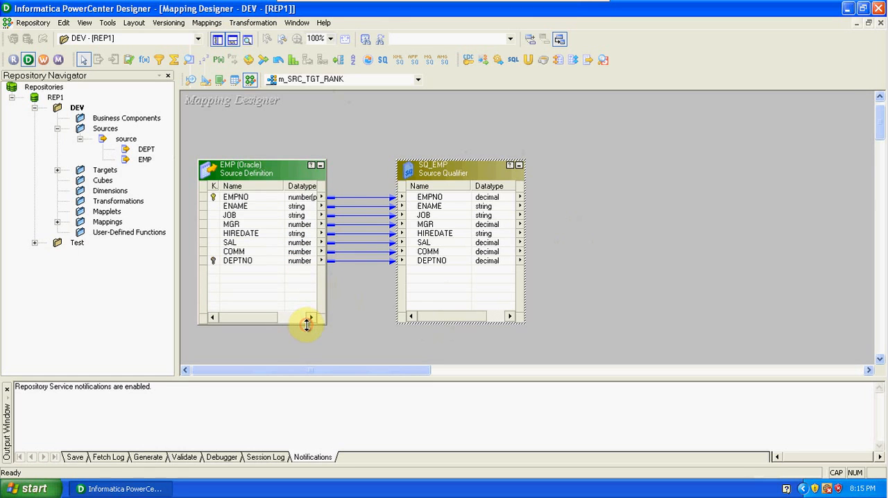
{"action": "left_click", "coordinate": [637, 281]}
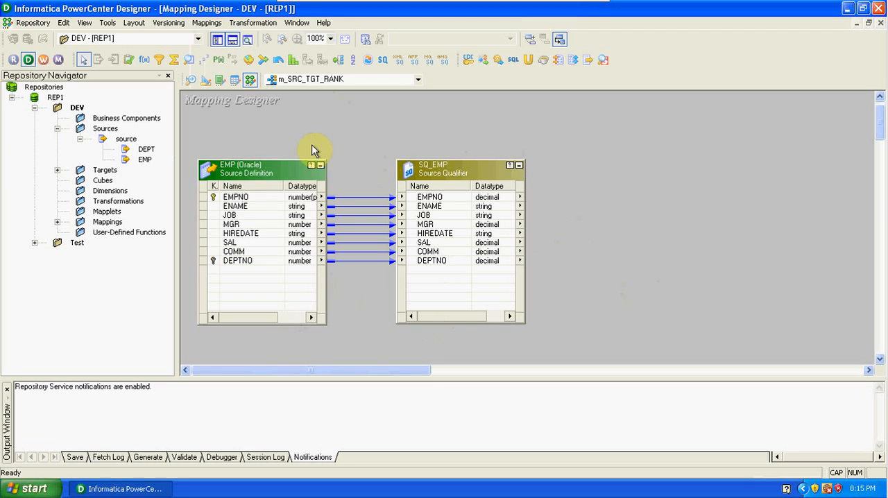
Step: Clear the Target Designer workspace and create a target definition there from the EMP source
{"action": "left_click", "coordinate": [208, 84]}
{"action": "right_click", "coordinate": [504, 145]}
{"action": "left_click", "coordinate": [534, 183]}
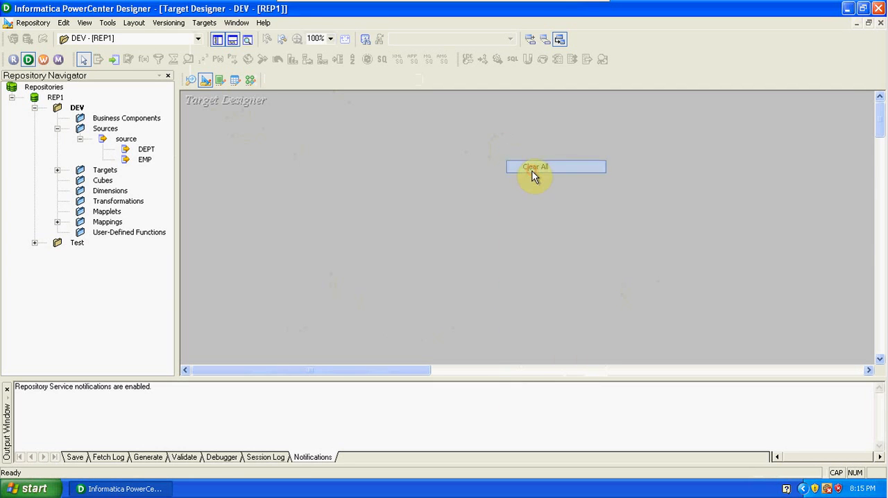
{"action": "left_click_drag", "start_coordinate": [145, 158], "coordinate": [284, 134]}
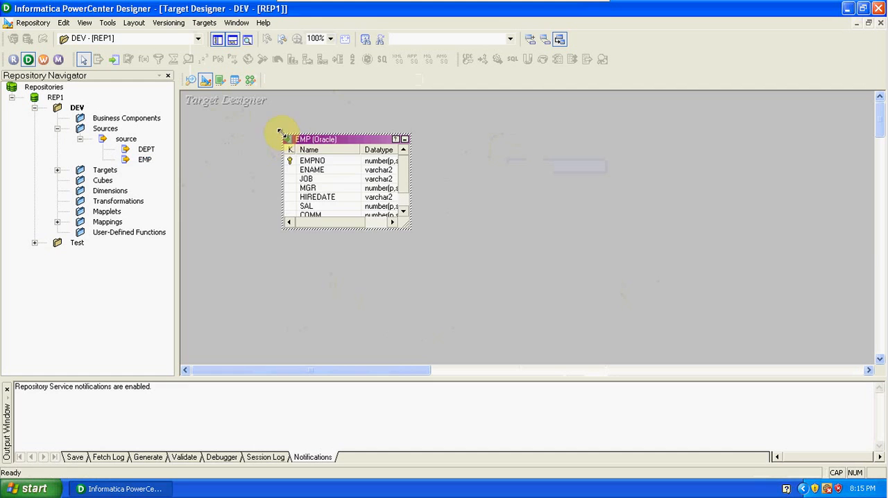
Step: Rename the EMP target table as EMP_RANK
{"action": "double_click", "coordinate": [340, 144]}
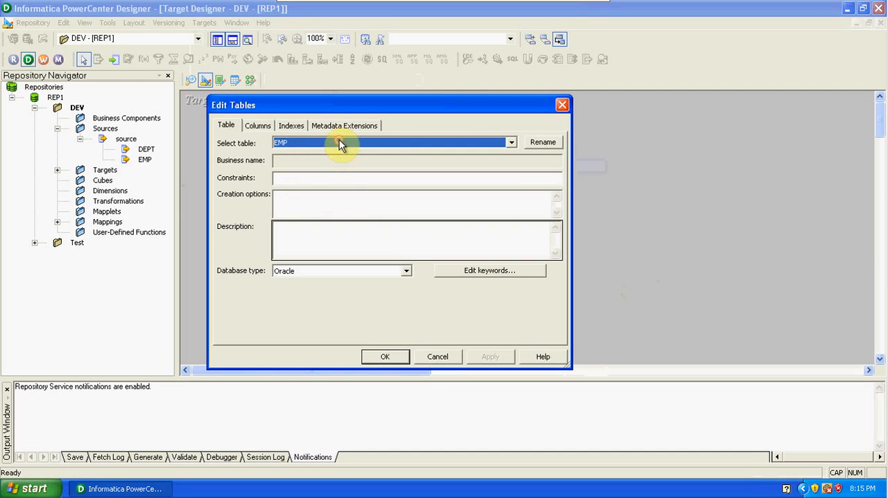
{"action": "left_click", "coordinate": [542, 145]}
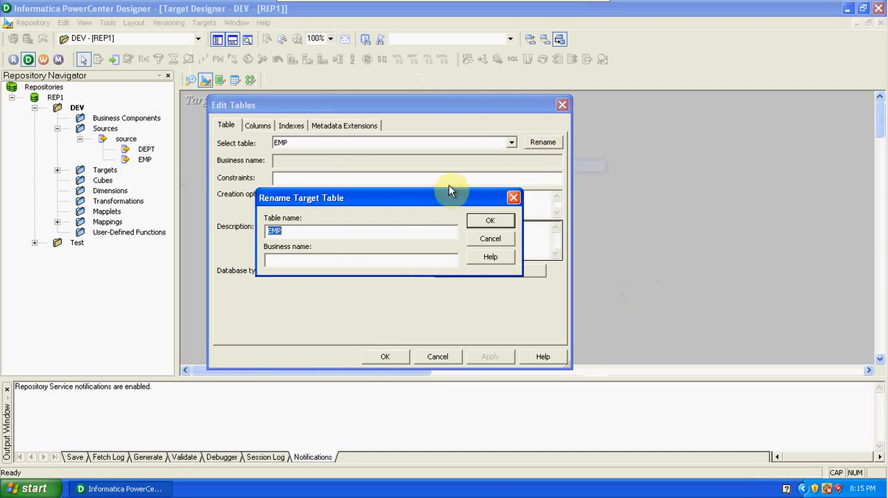
{"action": "left_click", "coordinate": [334, 231]}
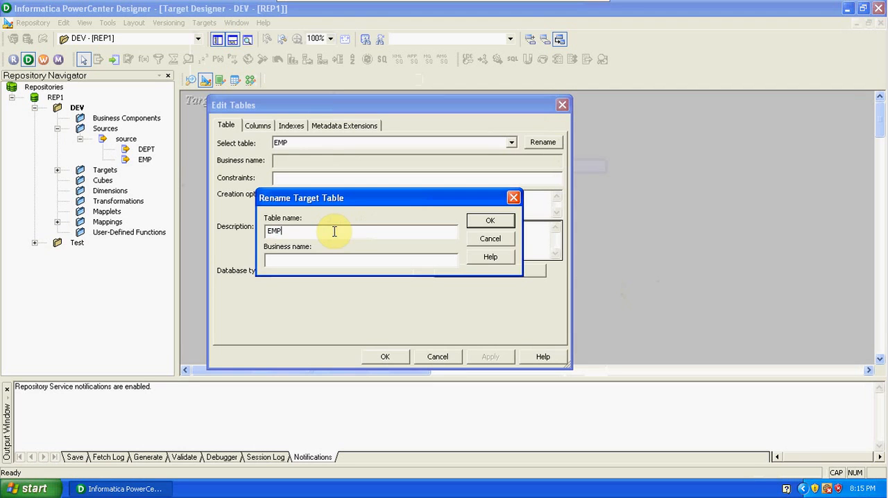
{"action": "type", "text": "_RANK"}
{"action": "left_click", "coordinate": [490, 220]}
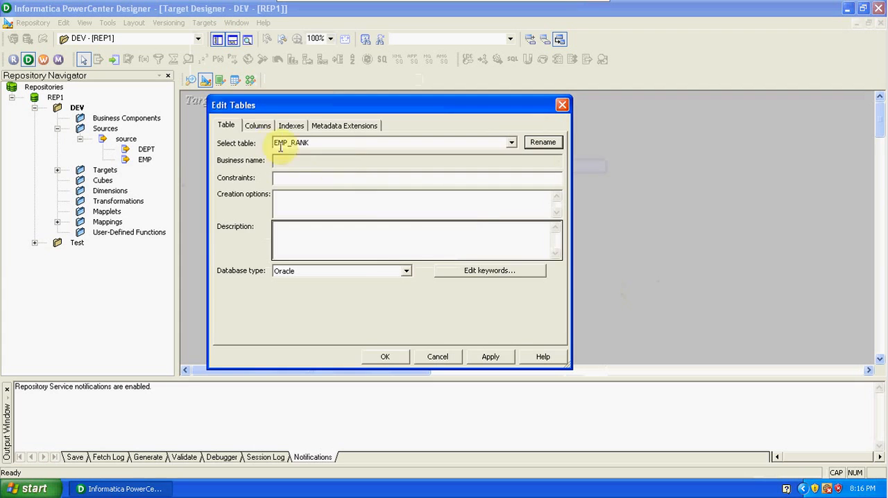
Step: Add a column named RANK to the EMP_RANK target and place it above EMPNO
{"action": "left_click", "coordinate": [257, 127]}
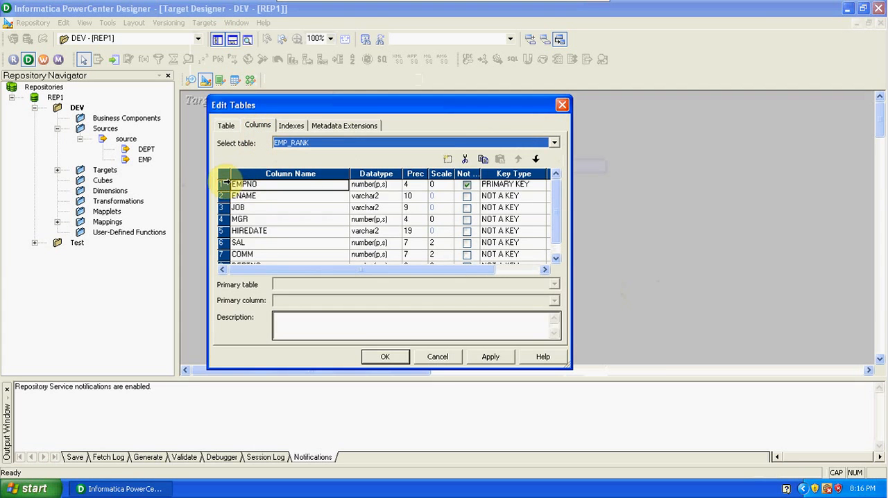
{"action": "left_click", "coordinate": [226, 183]}
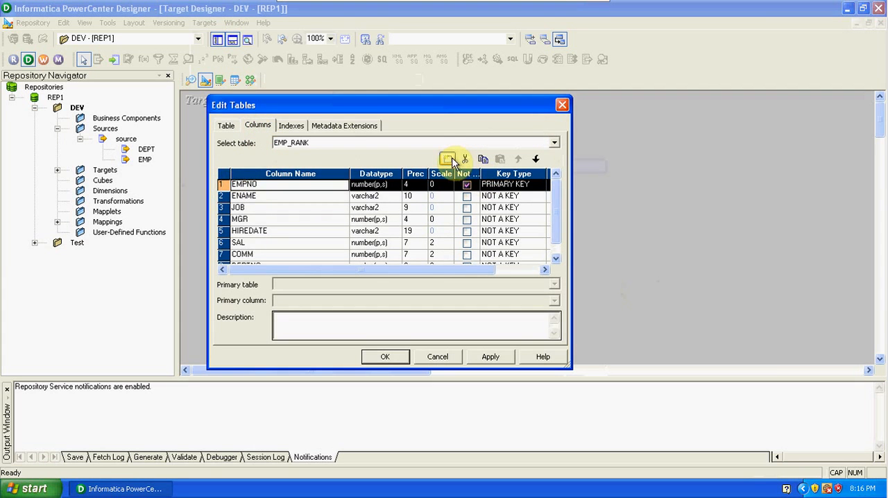
{"action": "left_click", "coordinate": [450, 160]}
{"action": "left_click", "coordinate": [518, 159]}
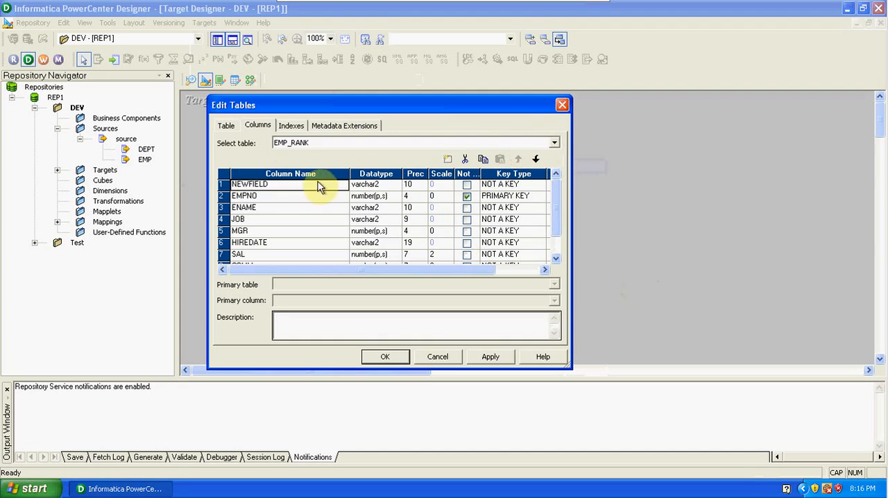
{"action": "left_click", "coordinate": [270, 184]}
{"action": "key", "text": "BackSpace"}
{"action": "key", "text": "BackSpace"}
{"action": "key", "text": "BackSpace"}
{"action": "key", "text": "BackSpace"}
{"action": "key", "text": "BackSpace"}
{"action": "key", "text": "BackSpace"}
{"action": "key", "text": "BackSpace"}
{"action": "type", "text": "RANK"}
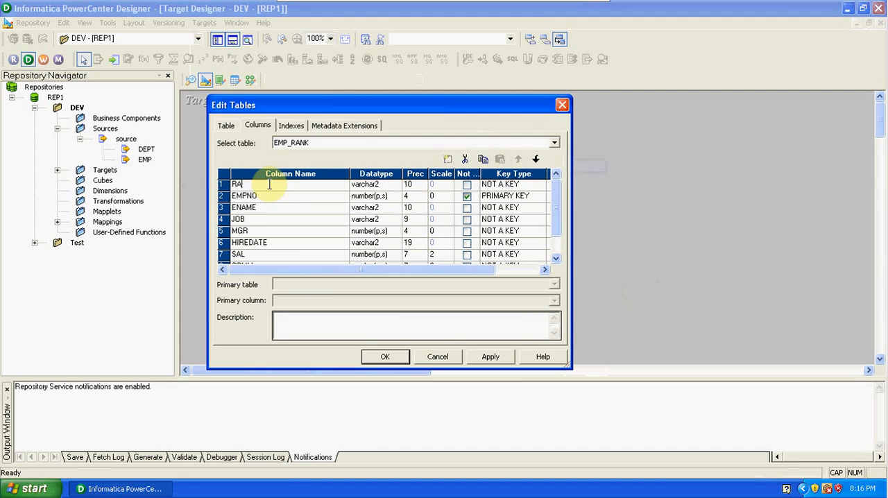
Step: Set the RANK column's datatype to number and apply the table changes
{"action": "left_click", "coordinate": [382, 186]}
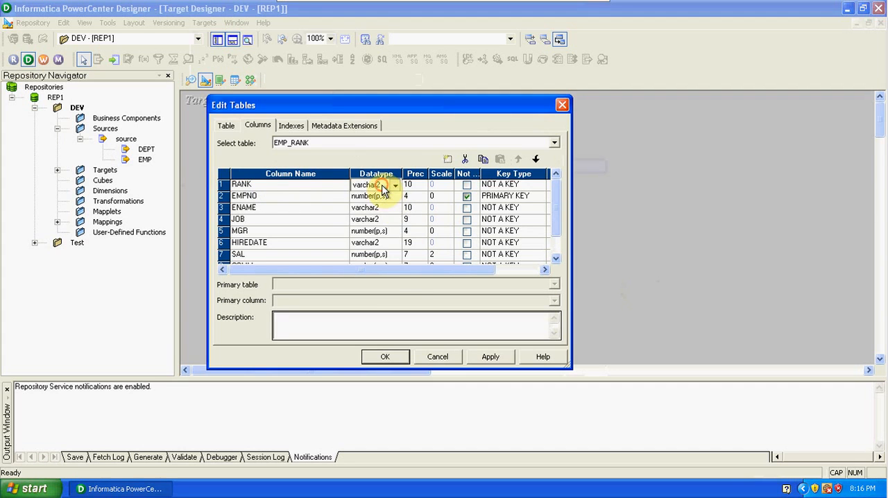
{"action": "left_click", "coordinate": [383, 185]}
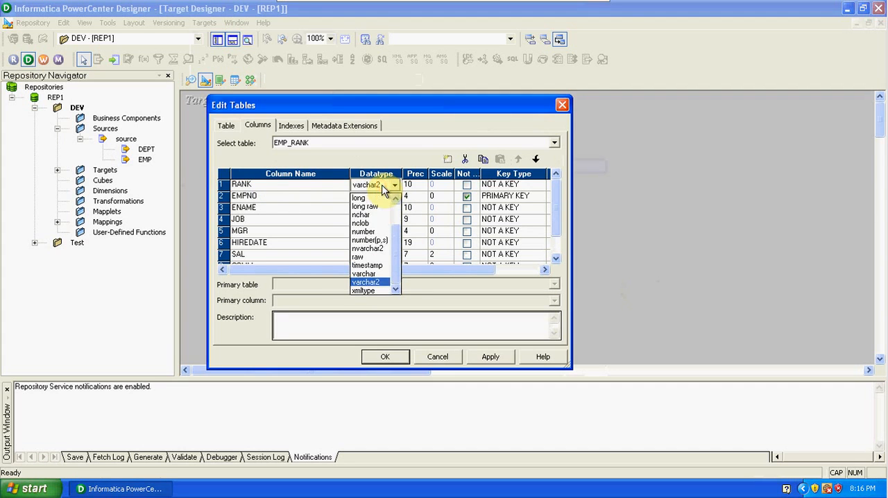
{"action": "left_click", "coordinate": [373, 232]}
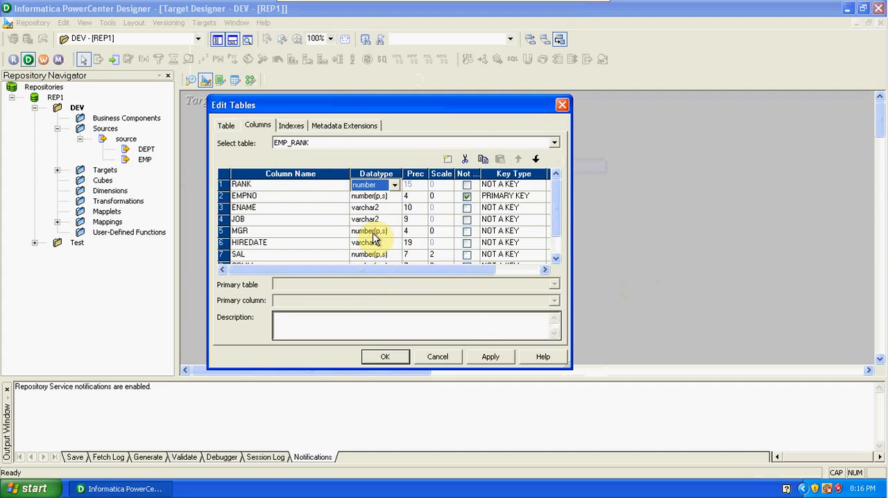
{"action": "left_click", "coordinate": [486, 357]}
{"action": "left_click", "coordinate": [385, 357]}
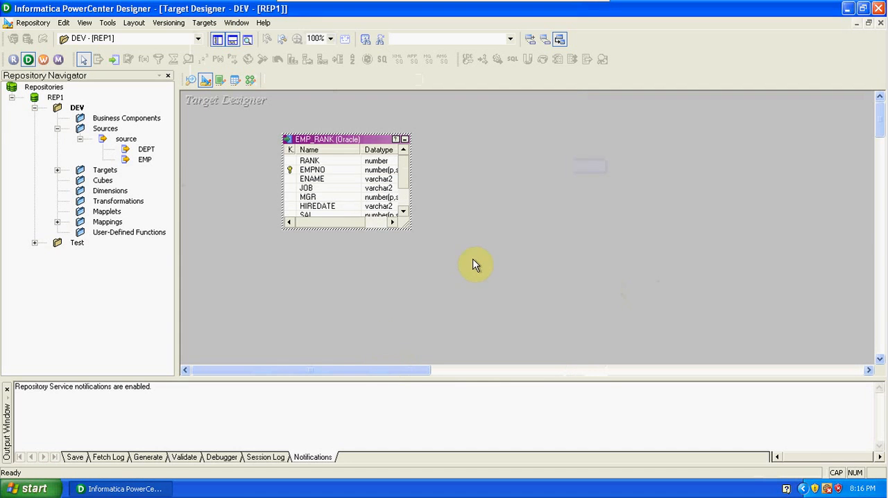
Step: Start SQL generation for the target and connect to the source (Oracle in OraHome92) ODBC data source with the database username and password
{"action": "left_click", "coordinate": [206, 25]}
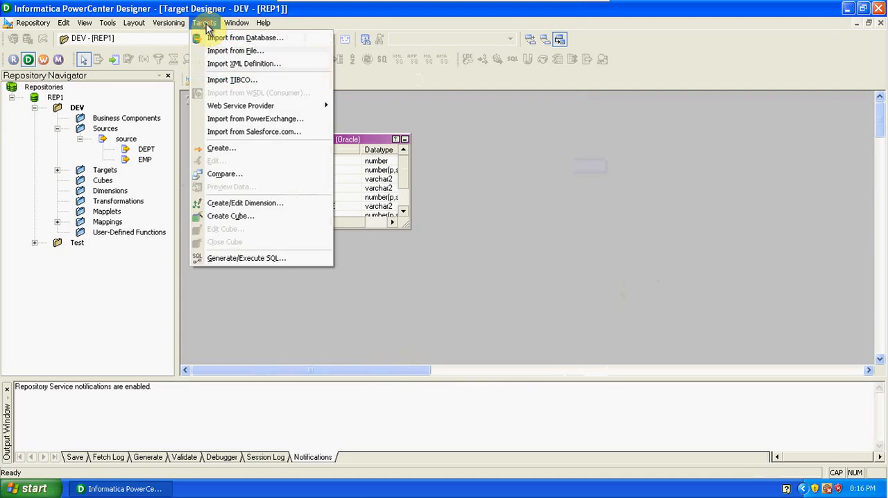
{"action": "left_click", "coordinate": [244, 258]}
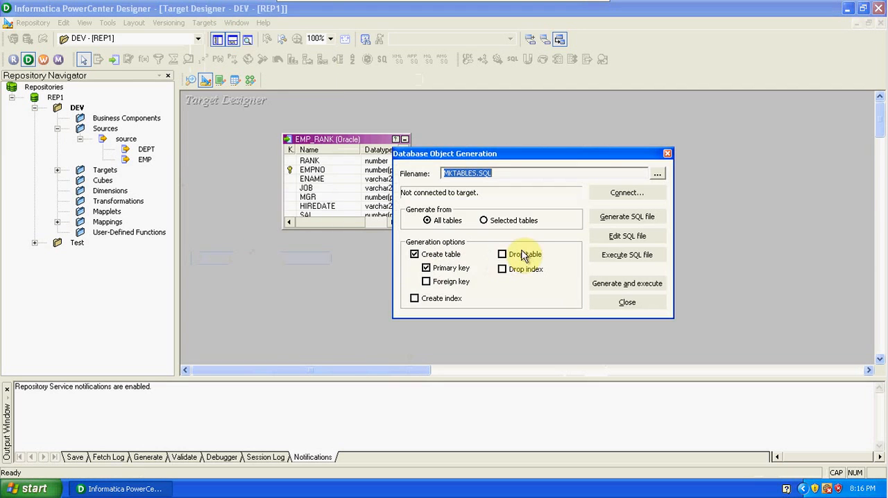
{"action": "left_click", "coordinate": [626, 192]}
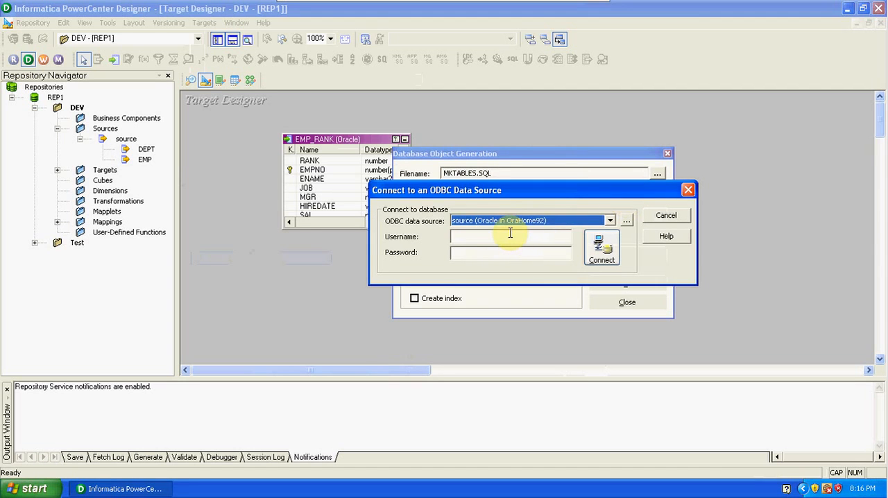
{"action": "left_click", "coordinate": [513, 238]}
{"action": "type", "text": "SCOTT"}
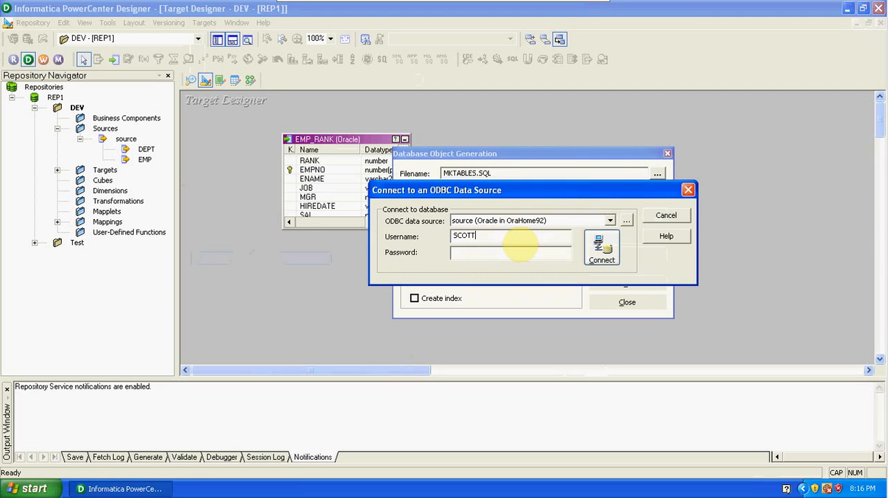
{"action": "type", "text": "tiger"}
{"action": "left_click", "coordinate": [620, 259]}
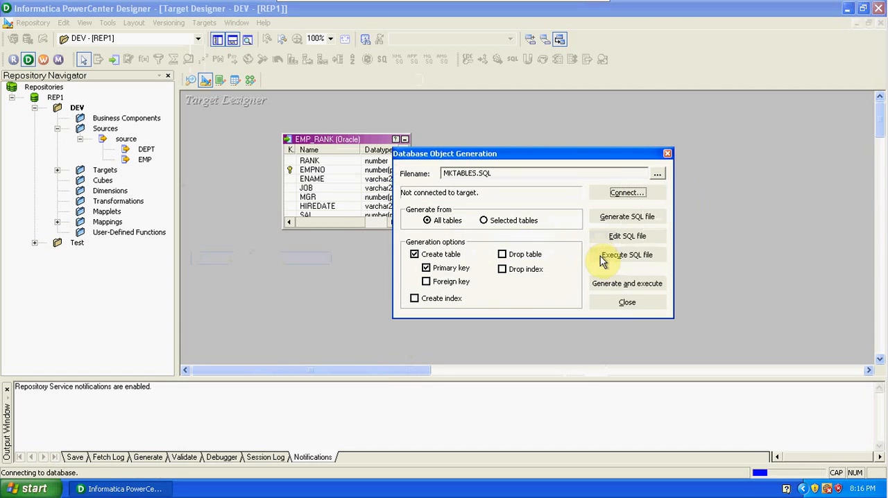
Step: Generate and execute the SQL that creates the EMP_RANK table with its primary key, and close the generation dialog
{"action": "left_click", "coordinate": [602, 285]}
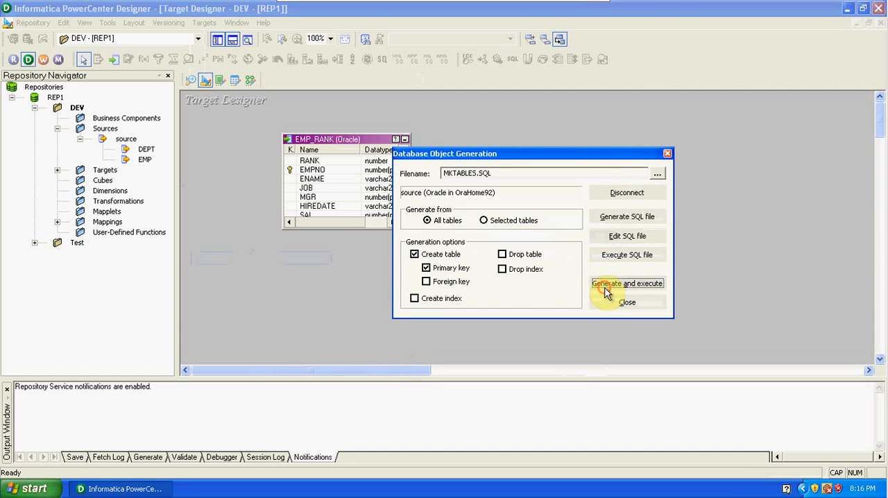
{"action": "left_click", "coordinate": [525, 258]}
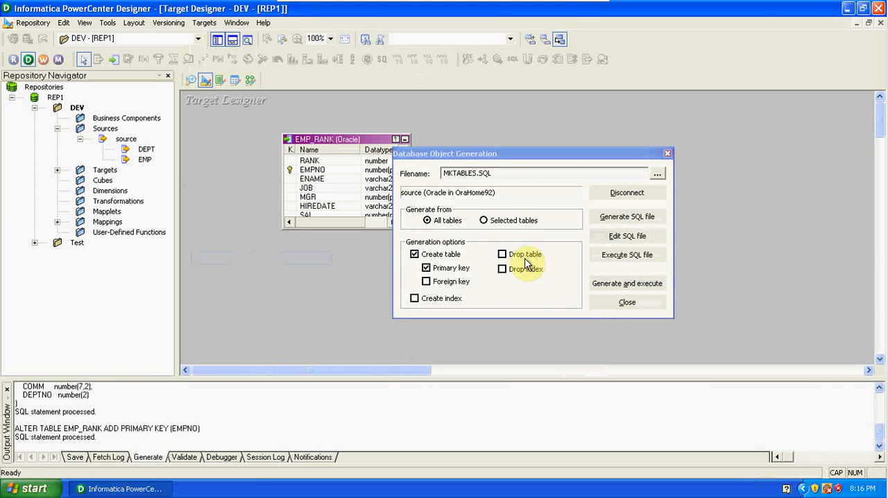
{"action": "left_click", "coordinate": [628, 302]}
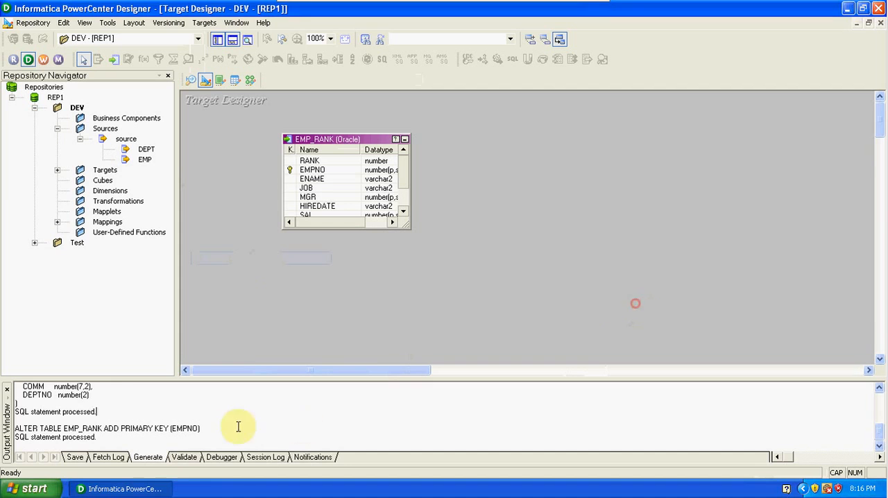
Step: Launch SQL*Plus by running sqlplus from Windows
{"action": "left_click", "coordinate": [24, 491]}
{"action": "left_click", "coordinate": [160, 432]}
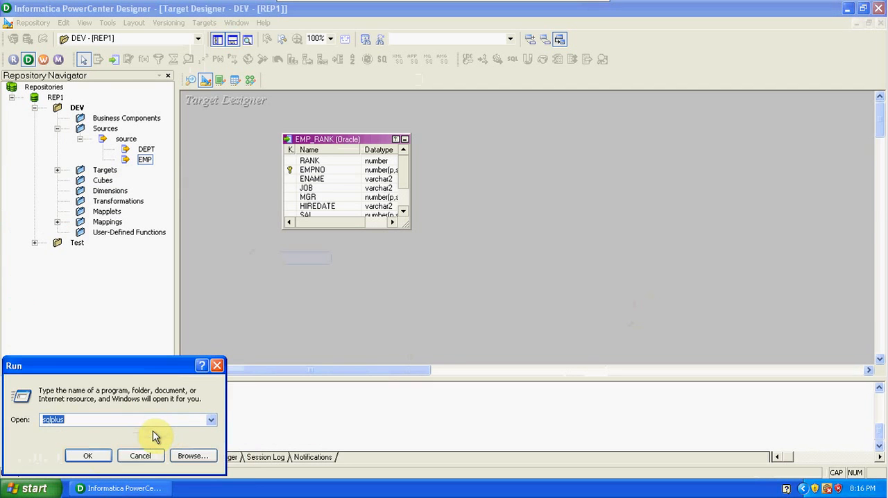
{"action": "left_click", "coordinate": [92, 455]}
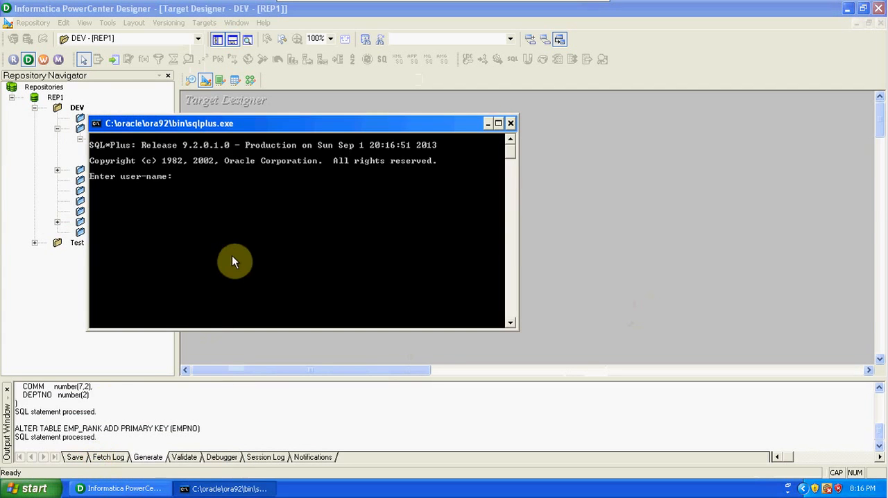
Step: Log in to SQL*Plus with the database username and password
{"action": "type", "text": "SCOTT/TIGER"}
{"action": "key", "text": "Return"}
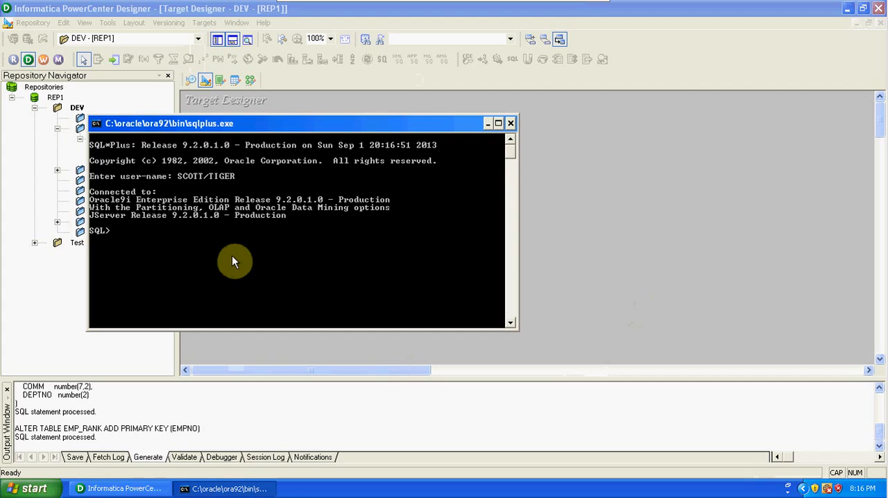
Step: Try to list the schema's tables by running SELECT * FROM ATB;
{"action": "type", "text": "SELECT * FROM ATB;"}
{"action": "key", "text": "Return"}
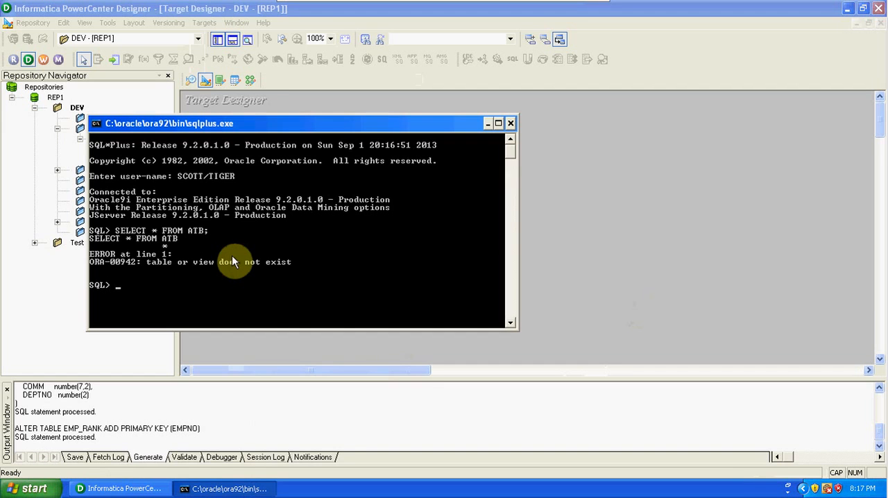
Step: Correct the table name in the query and run SELECT * FROM TAB; to list the schema's tables
{"action": "key", "text": "Up"}
{"action": "key", "text": "BackSpace"}
{"action": "key", "text": "BackSpace"}
{"action": "key", "text": "BackSpace"}
{"action": "key", "text": "BackSpace"}
{"action": "type", "text": "TAB;"}
{"action": "key", "text": "Return"}
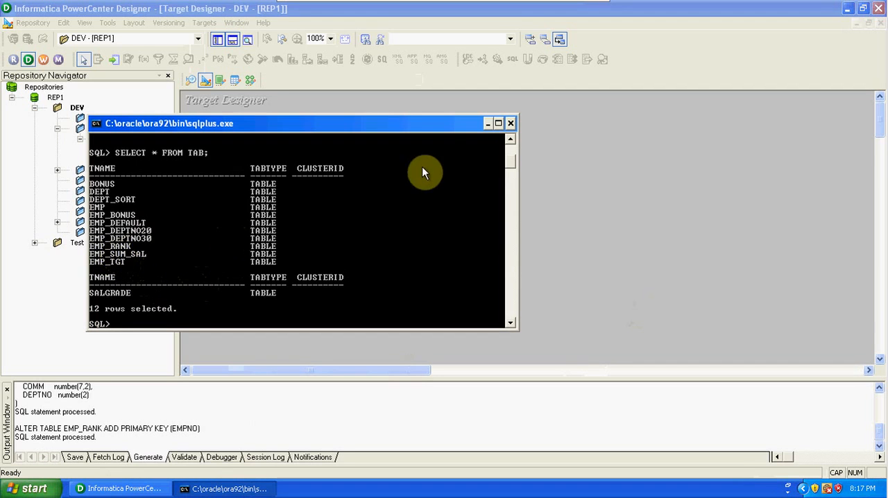
Step: Return to PowerCenter Designer, add the EMP_RANK target to mapping m_SRC_TGT_RANK beyond SQ_EMP, and enlarge it to show all columns
{"action": "left_click", "coordinate": [488, 129]}
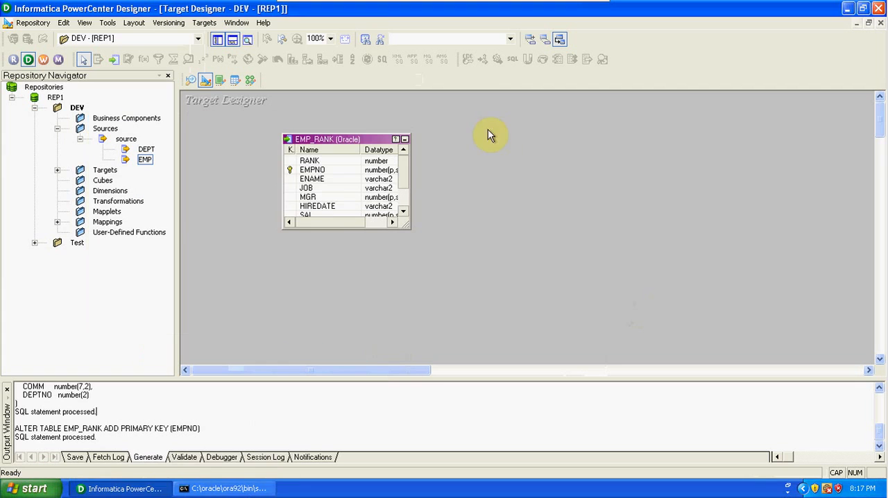
{"action": "left_click", "coordinate": [251, 82]}
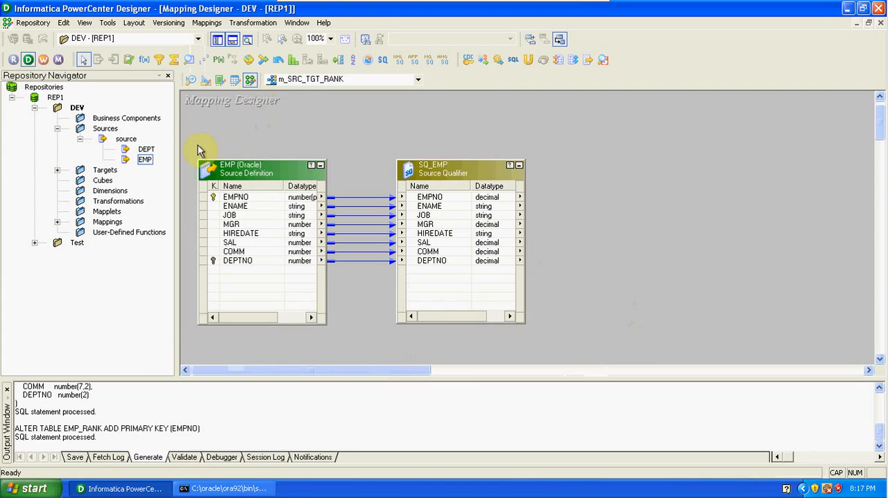
{"action": "left_click", "coordinate": [57, 170]}
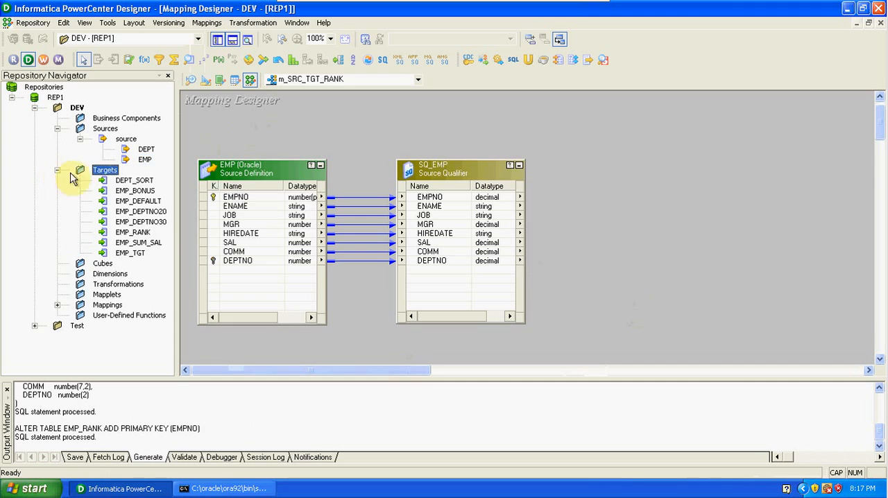
{"action": "left_click_drag", "start_coordinate": [142, 235], "coordinate": [745, 172]}
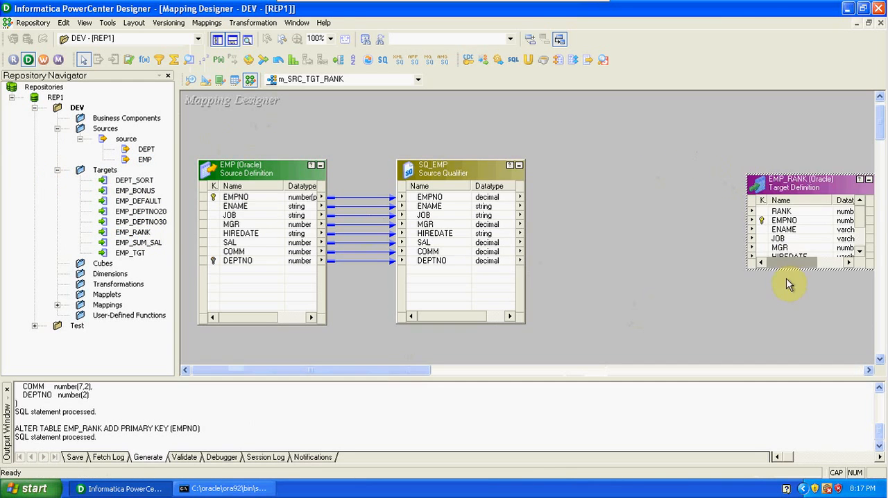
{"action": "left_click_drag", "start_coordinate": [785, 270], "coordinate": [791, 321]}
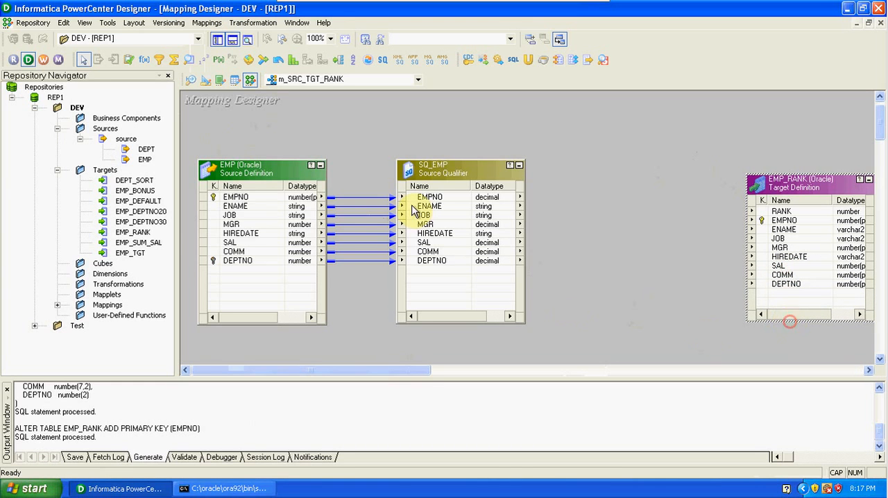
Step: Hide the repository navigator and output window, and move the EMP_RANK target roughly level with the other objects
{"action": "left_click", "coordinate": [217, 40]}
{"action": "left_click", "coordinate": [233, 42]}
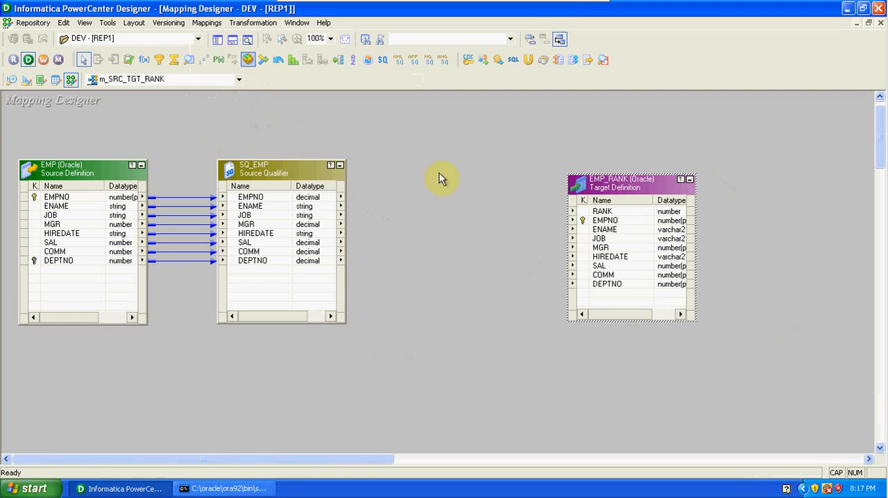
{"action": "left_click_drag", "start_coordinate": [592, 182], "coordinate": [582, 176]}
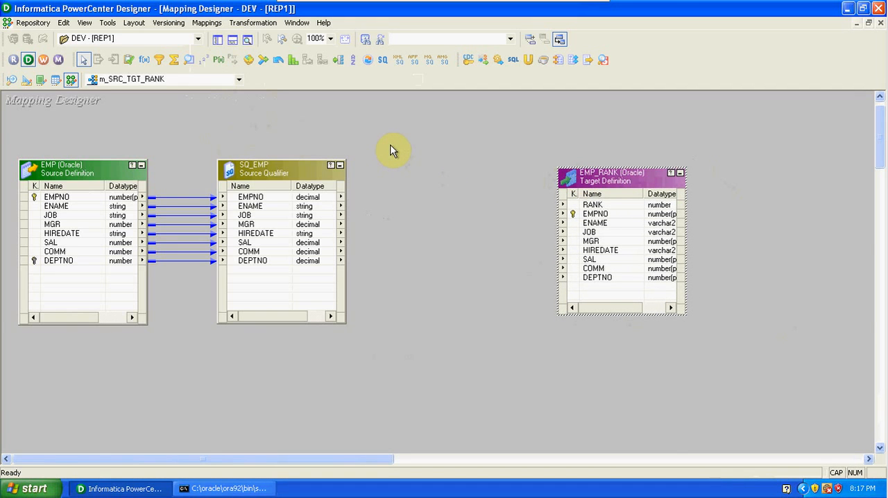
{"action": "left_click", "coordinate": [254, 25]}
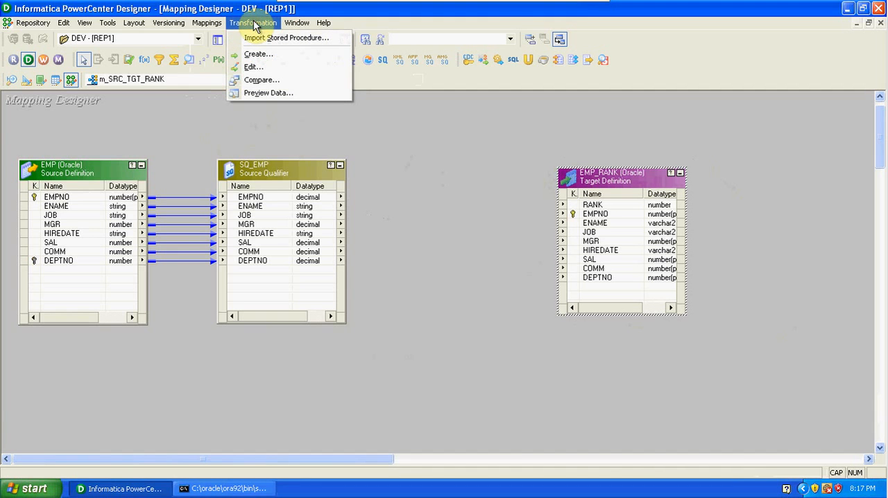
{"action": "left_click", "coordinate": [385, 136]}
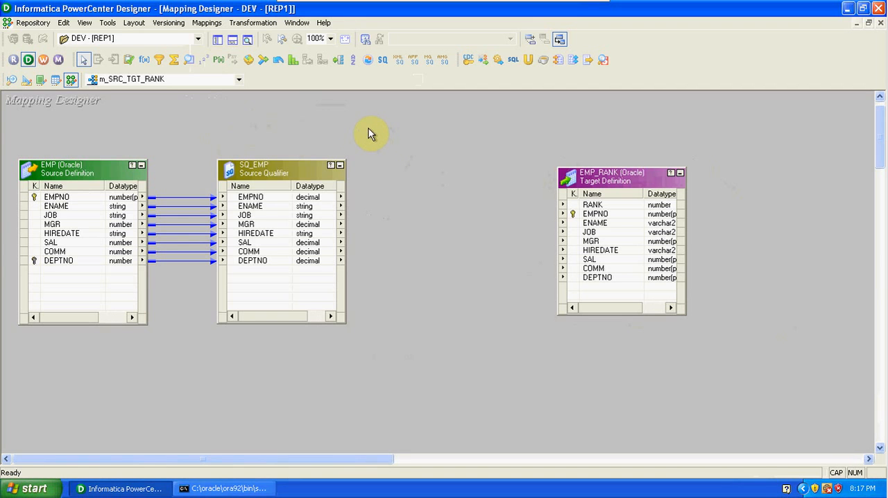
{"action": "left_click", "coordinate": [143, 59]}
Step: Add a Rank transformation between SQ_EMP and EMP_RANK, and enlarge it to about the target's height
{"action": "left_click", "coordinate": [292, 62]}
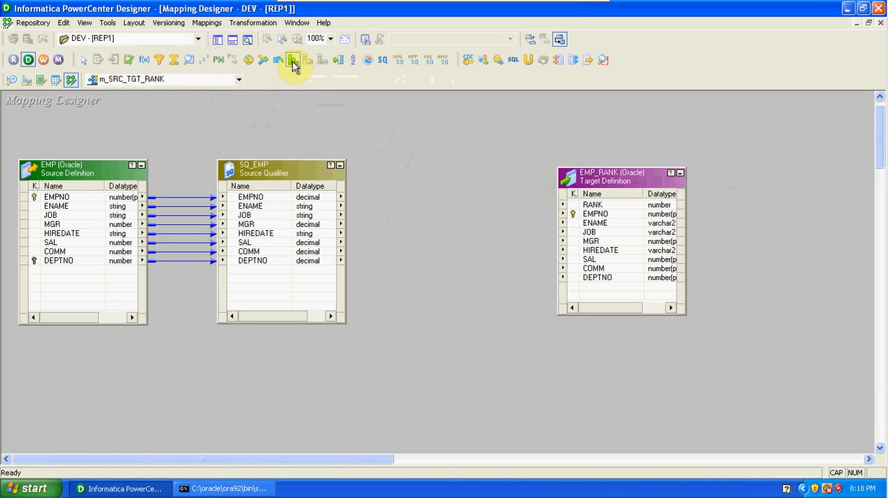
{"action": "left_click", "coordinate": [428, 168]}
{"action": "left_click_drag", "start_coordinate": [497, 186], "coordinate": [453, 176]}
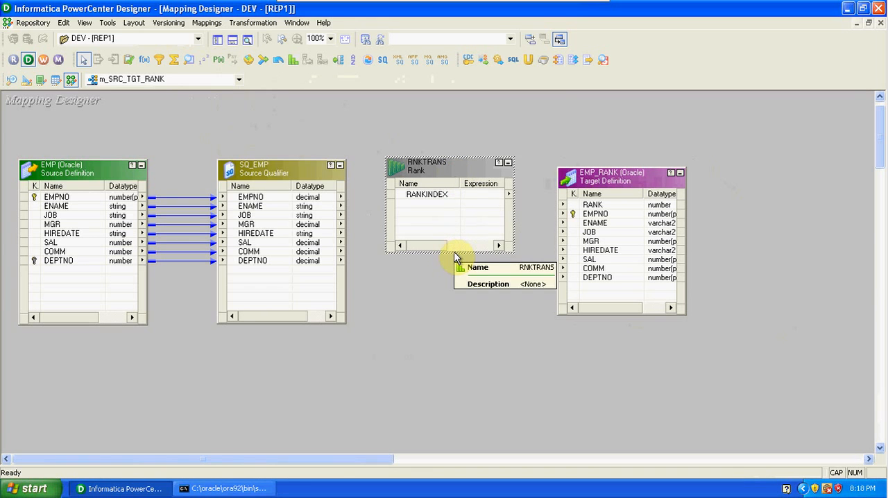
{"action": "left_click_drag", "start_coordinate": [452, 250], "coordinate": [458, 316]}
{"action": "left_click", "coordinate": [433, 173]}
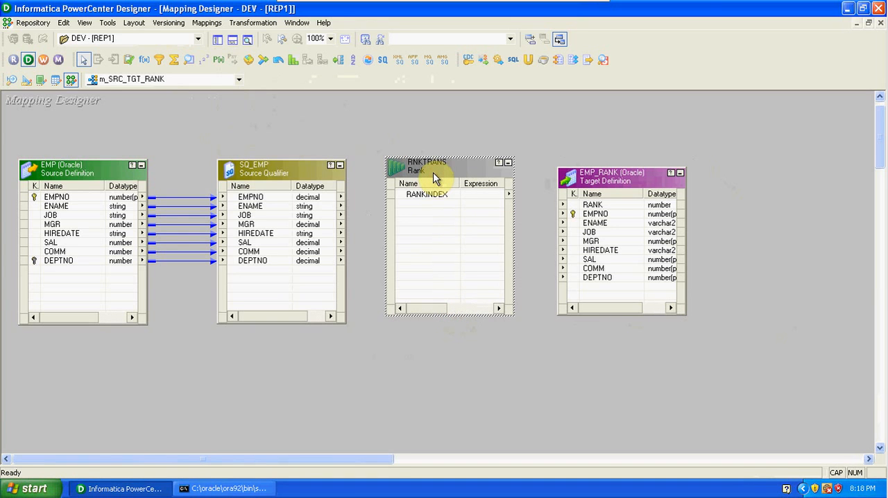
Step: Link all ports of the SQ_EMP source qualifier into the Rank transformation
{"action": "right_click", "coordinate": [315, 199]}
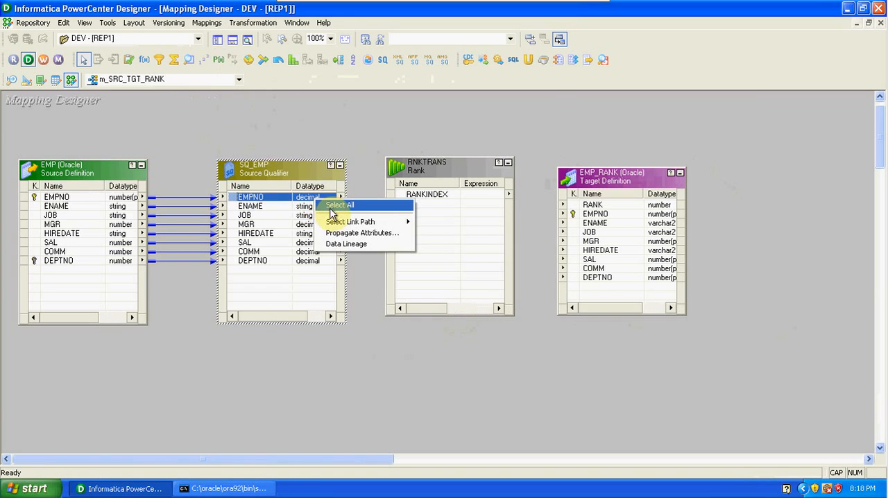
{"action": "left_click", "coordinate": [339, 205]}
{"action": "left_click_drag", "start_coordinate": [257, 200], "coordinate": [414, 209]}
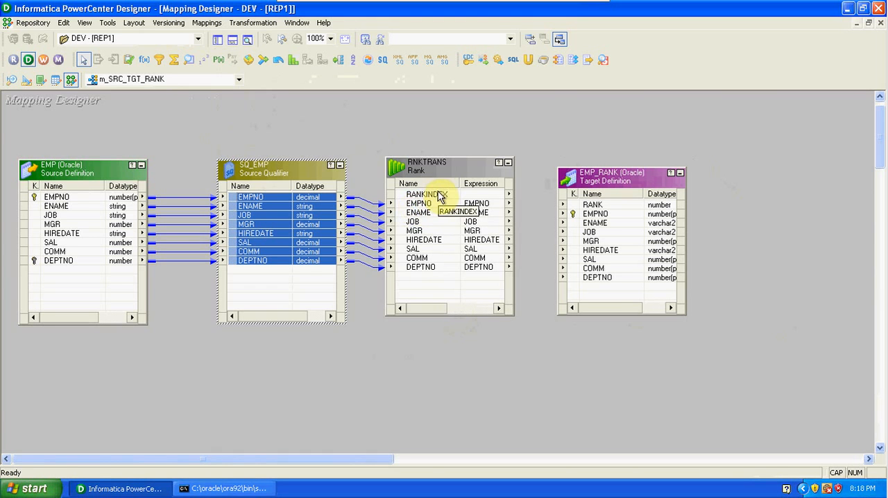
Step: Link all Rank transformation ports to the EMP_RANK target columns, with RANKINDEX feeding RANK
{"action": "left_click", "coordinate": [437, 195]}
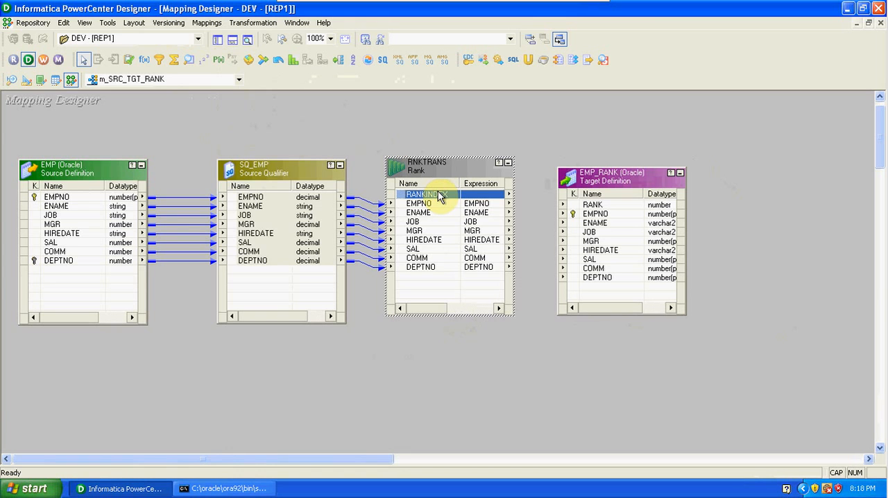
{"action": "left_click", "coordinate": [593, 206]}
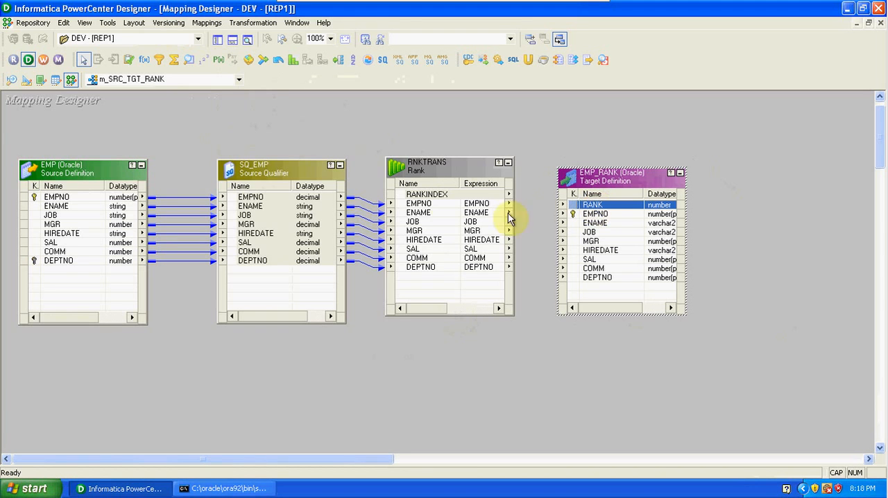
{"action": "left_click", "coordinate": [440, 197]}
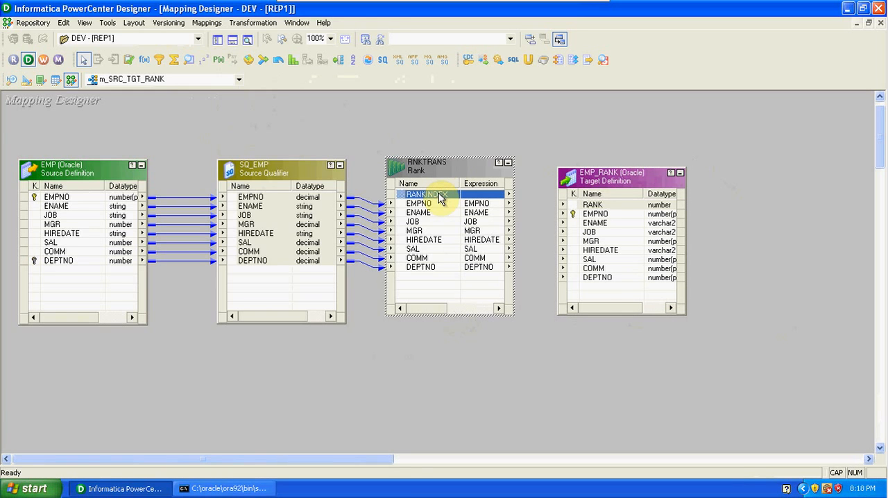
{"action": "right_click", "coordinate": [435, 196]}
{"action": "left_click", "coordinate": [449, 201]}
{"action": "left_click_drag", "start_coordinate": [433, 198], "coordinate": [603, 205]}
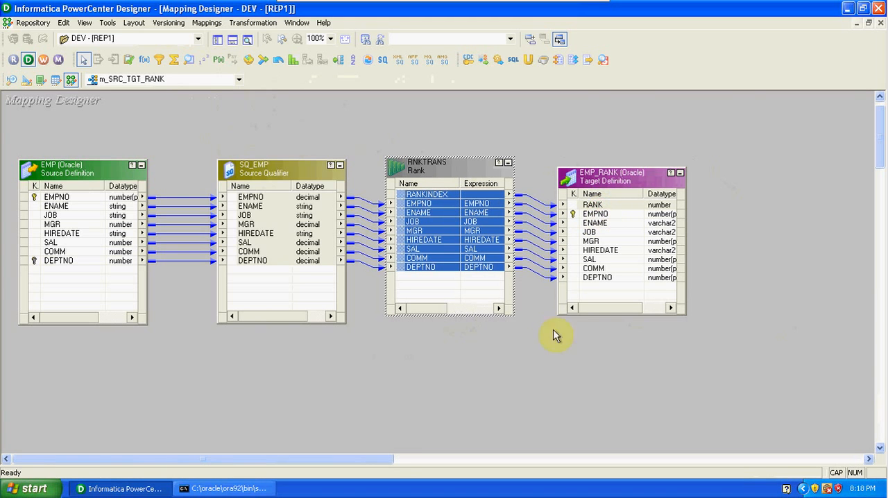
{"action": "left_click", "coordinate": [531, 366]}
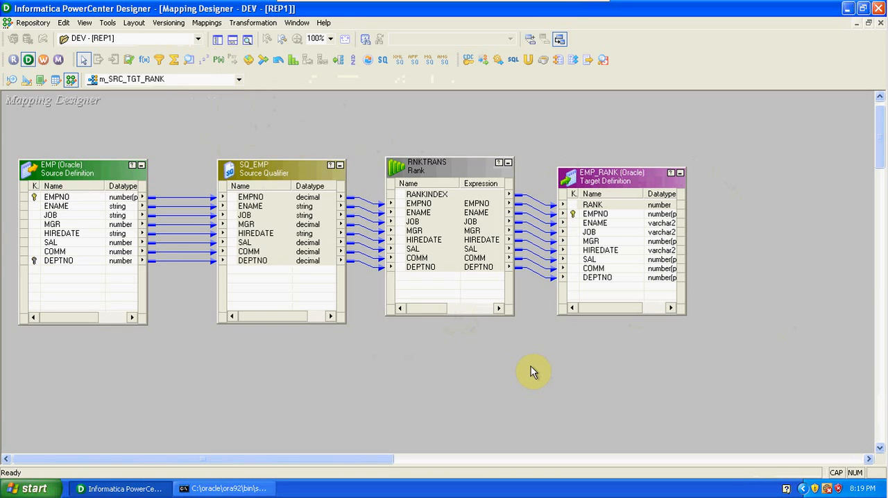
Step: Edit the Rank transformation's ports so that SAL is the rank port and DEPTNO is the group-by port
{"action": "double_click", "coordinate": [470, 170]}
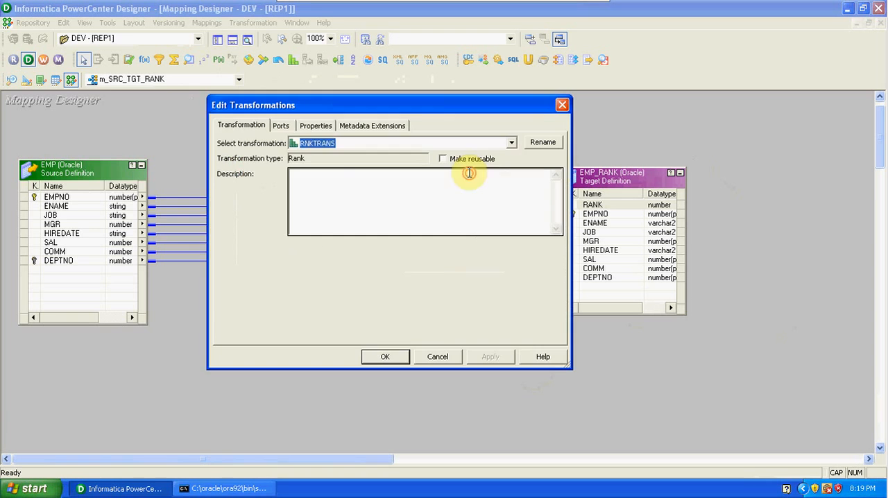
{"action": "left_click", "coordinate": [281, 126]}
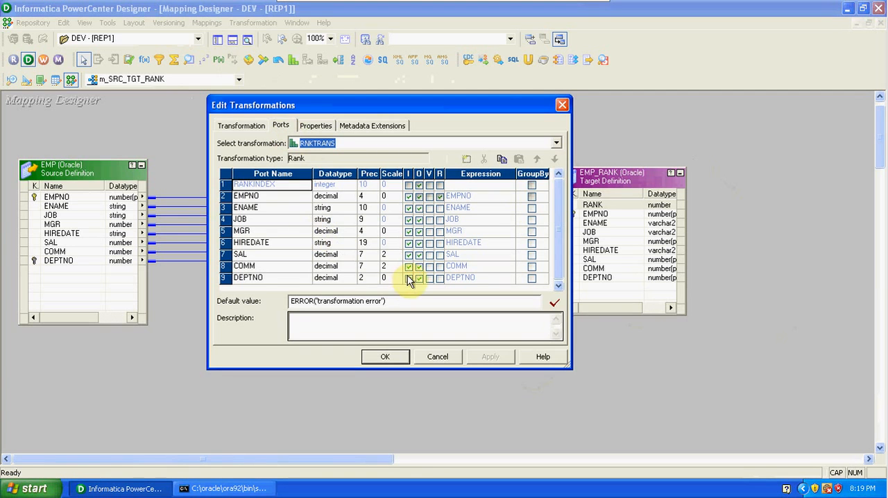
{"action": "left_click", "coordinate": [441, 255]}
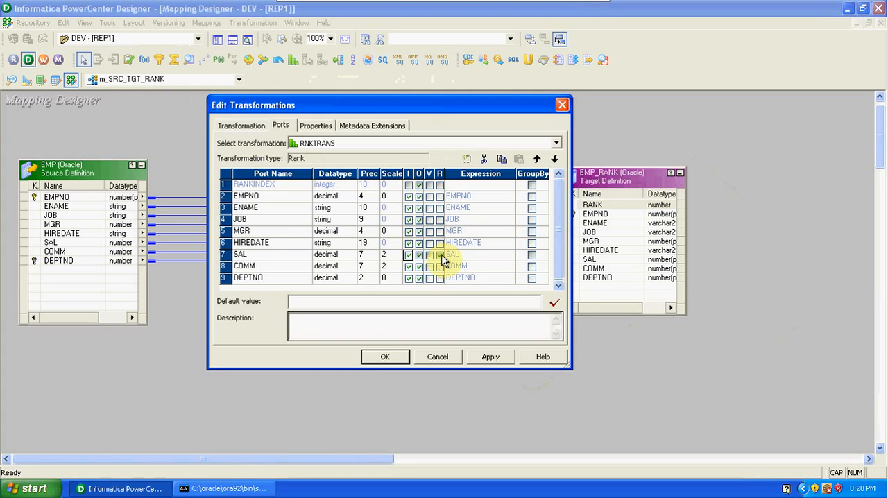
{"action": "left_click", "coordinate": [532, 279]}
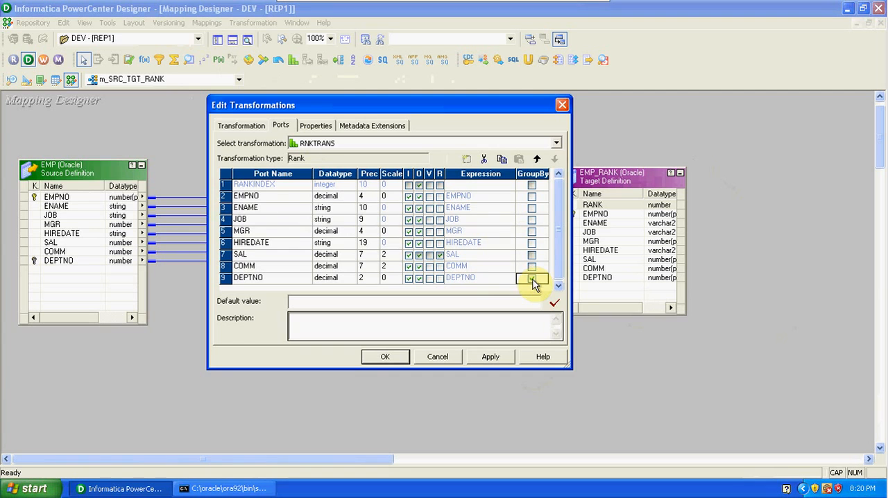
{"action": "left_click", "coordinate": [439, 269]}
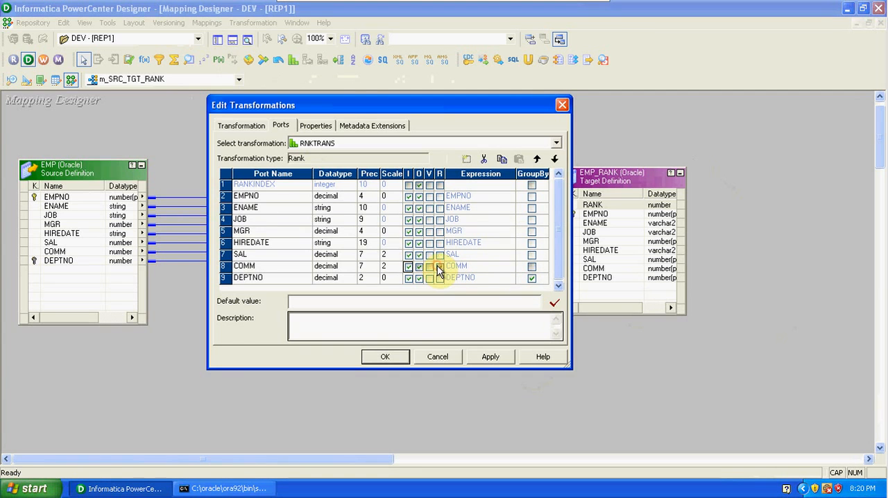
{"action": "left_click", "coordinate": [440, 257]}
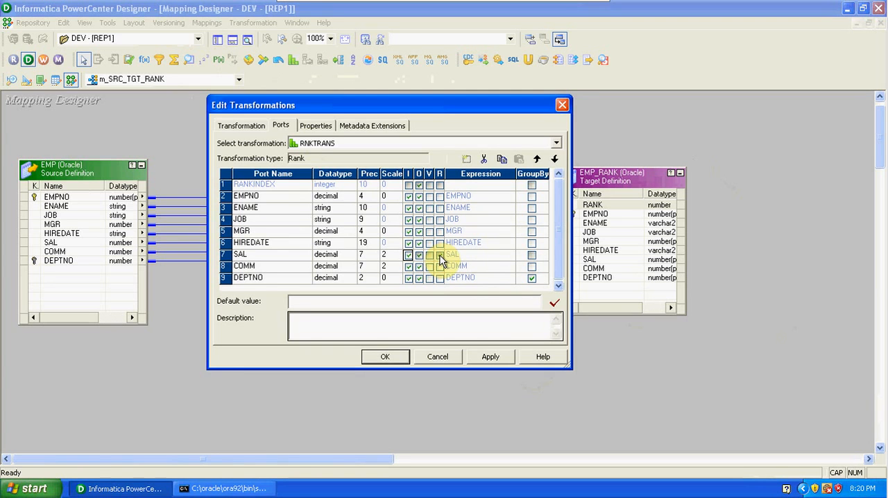
{"action": "left_click", "coordinate": [440, 256]}
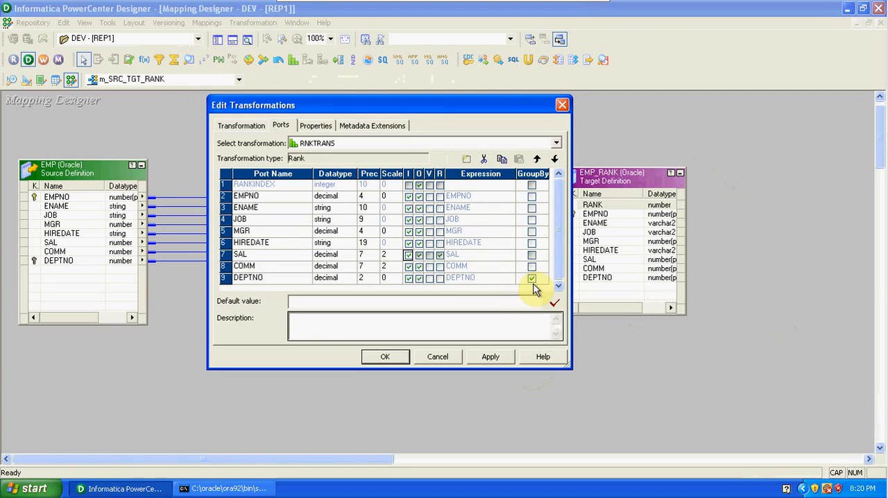
Step: Set the Rank transformation's Number of Ranks to 2 with Top ranking, apply it, and close the transformation editor after reviewing the ports
{"action": "left_click", "coordinate": [328, 128]}
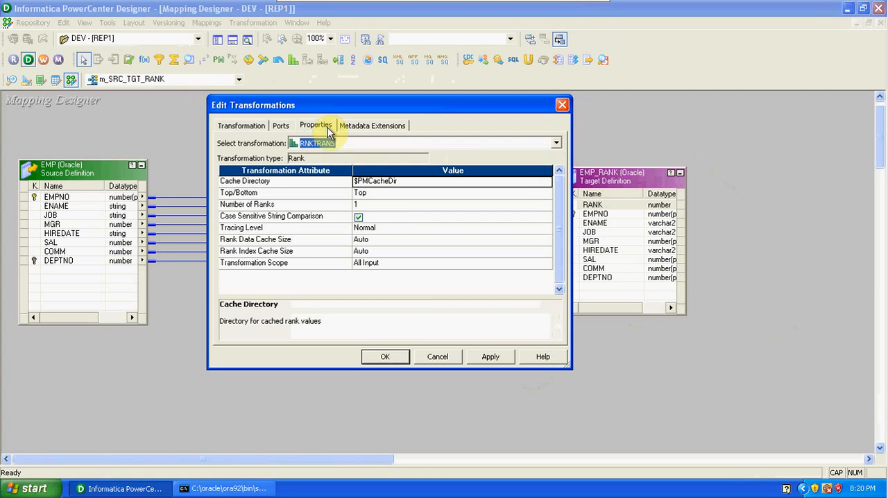
{"action": "left_click", "coordinate": [367, 205]}
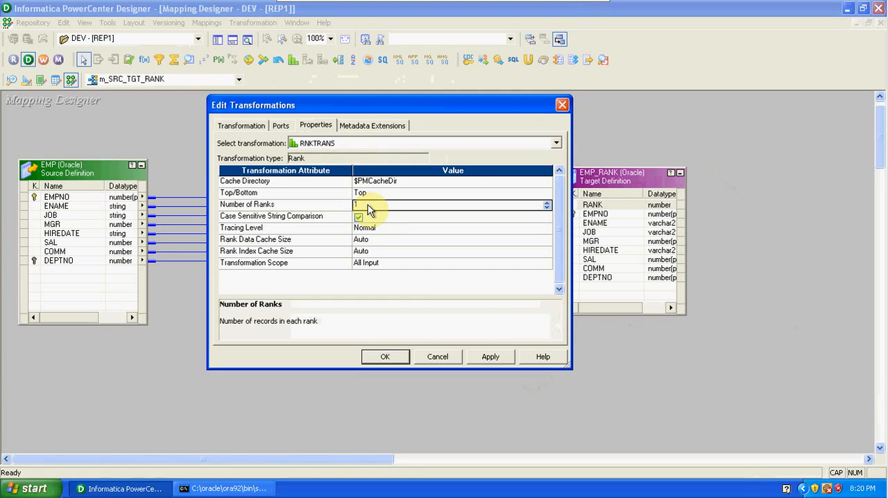
{"action": "type", "text": "2"}
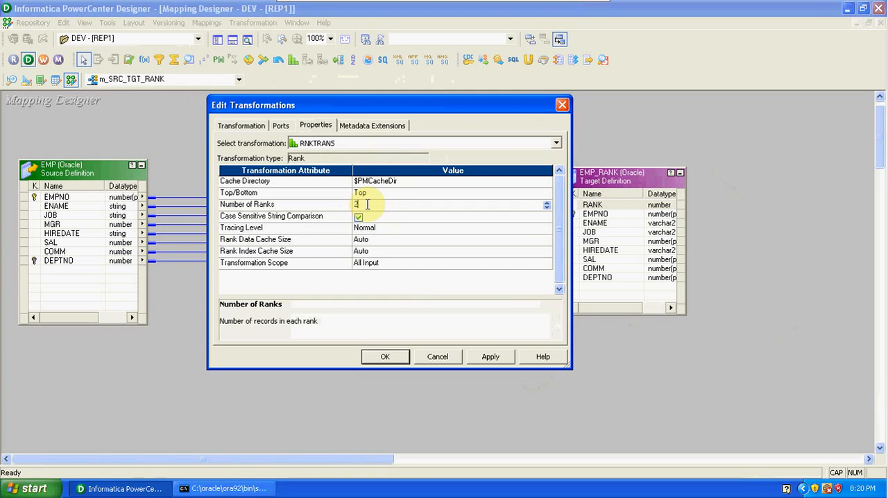
{"action": "left_click", "coordinate": [373, 194]}
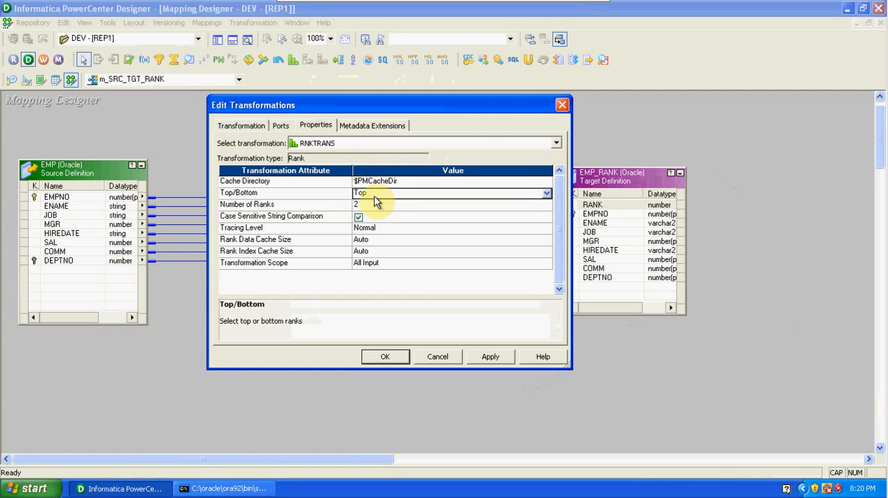
{"action": "left_click", "coordinate": [374, 197]}
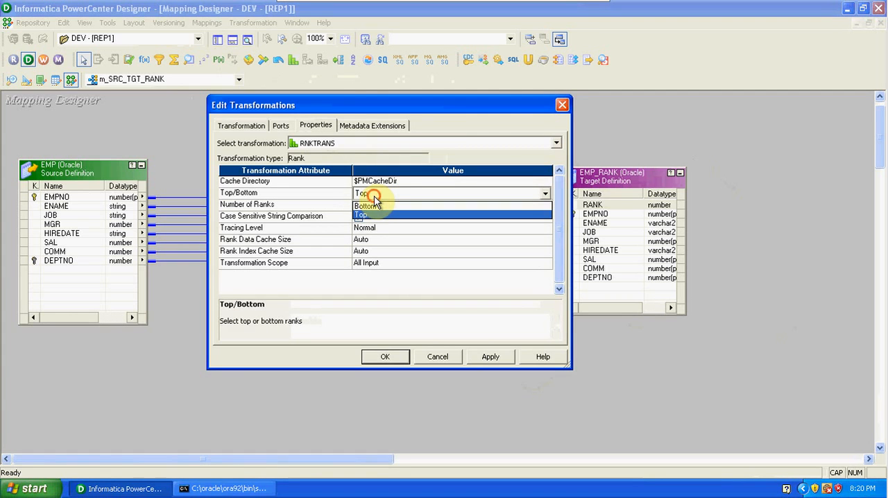
{"action": "left_click", "coordinate": [374, 197]}
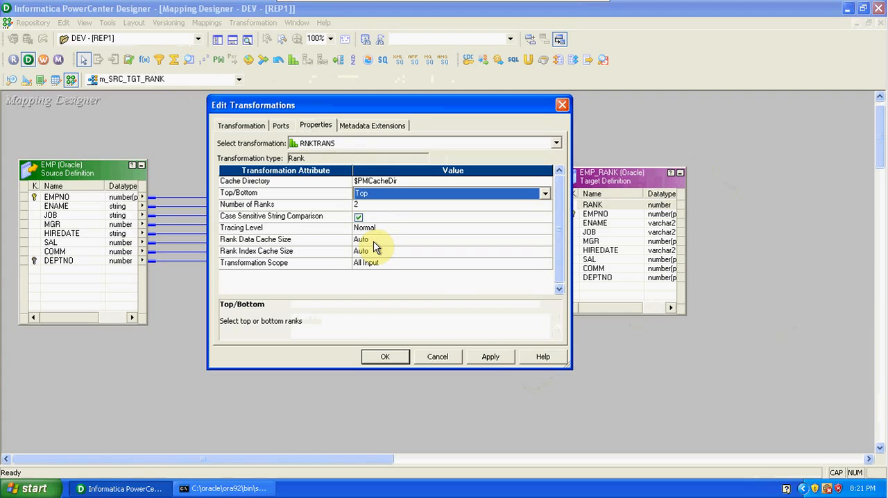
{"action": "left_click", "coordinate": [490, 357]}
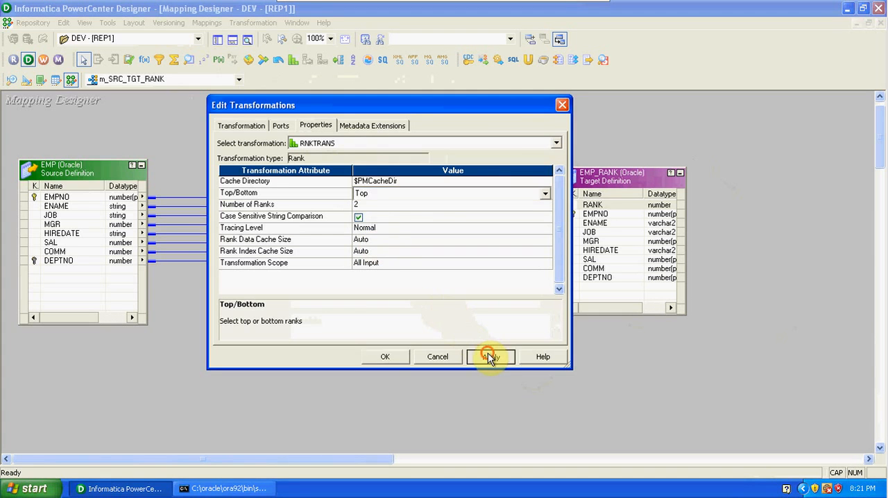
{"action": "left_click", "coordinate": [277, 127]}
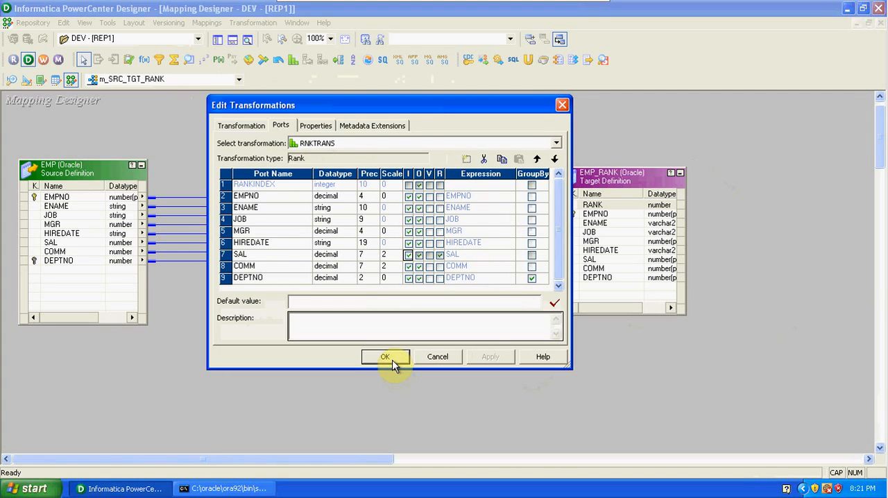
{"action": "left_click", "coordinate": [324, 127]}
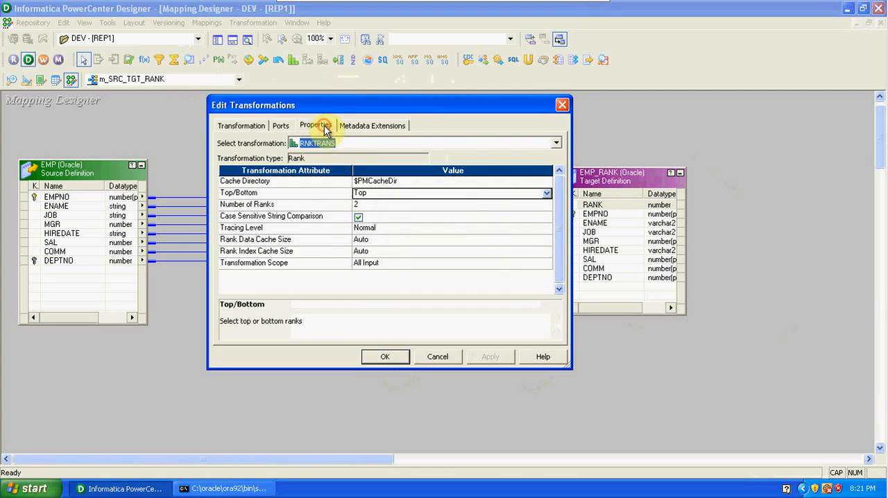
{"action": "left_click", "coordinate": [386, 357]}
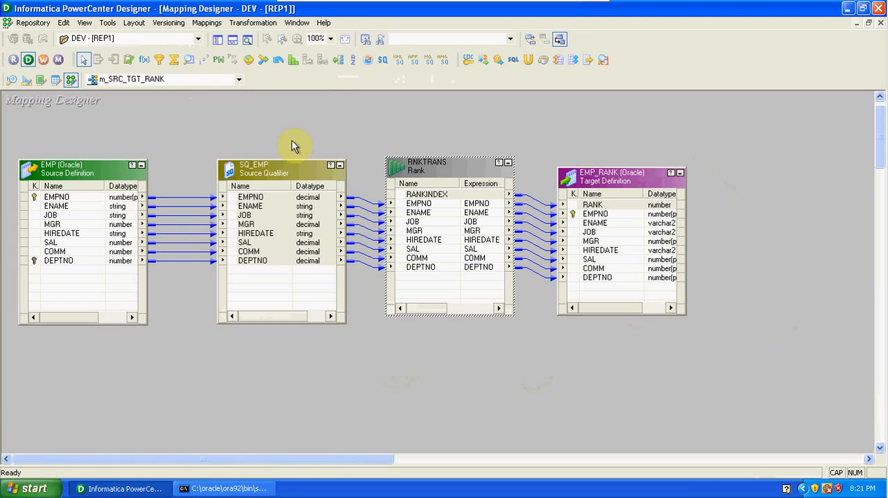
Step: Validate the m_SRC_TGT_RANK mapping and save it to the repository
{"action": "left_click", "coordinate": [207, 23]}
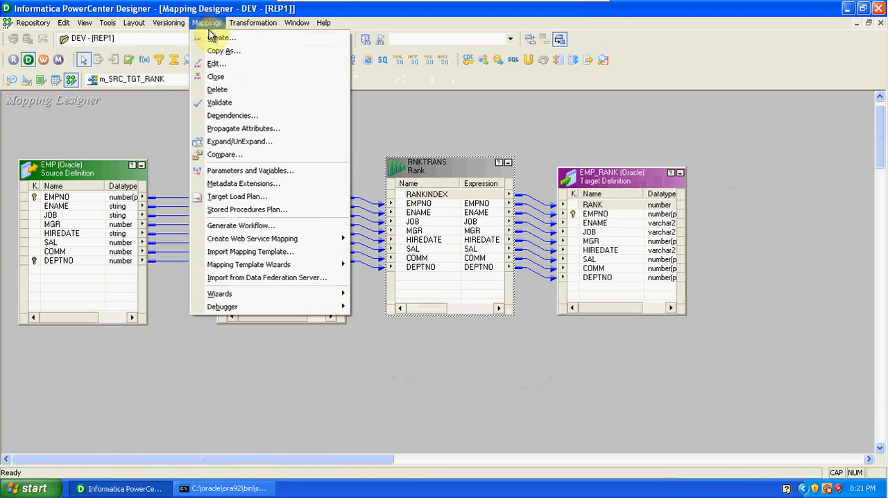
{"action": "left_click", "coordinate": [228, 102]}
{"action": "left_click", "coordinate": [31, 23]}
{"action": "left_click", "coordinate": [39, 184]}
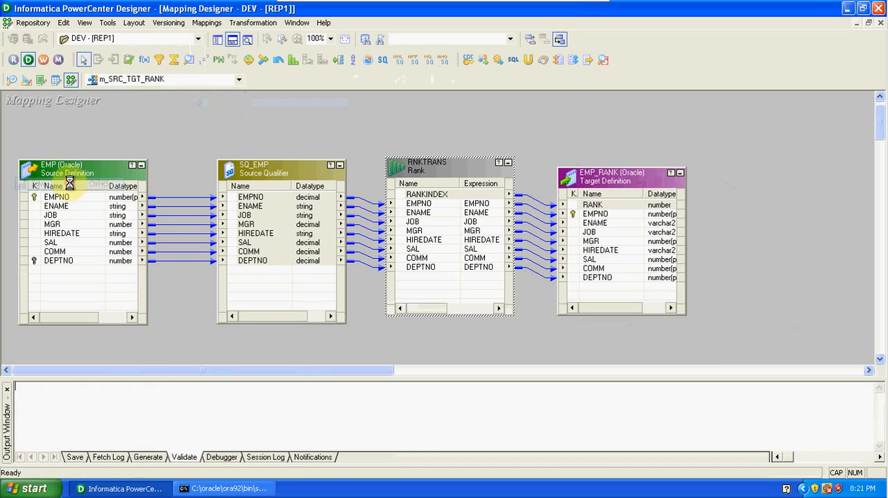
{"action": "left_click", "coordinate": [212, 113]}
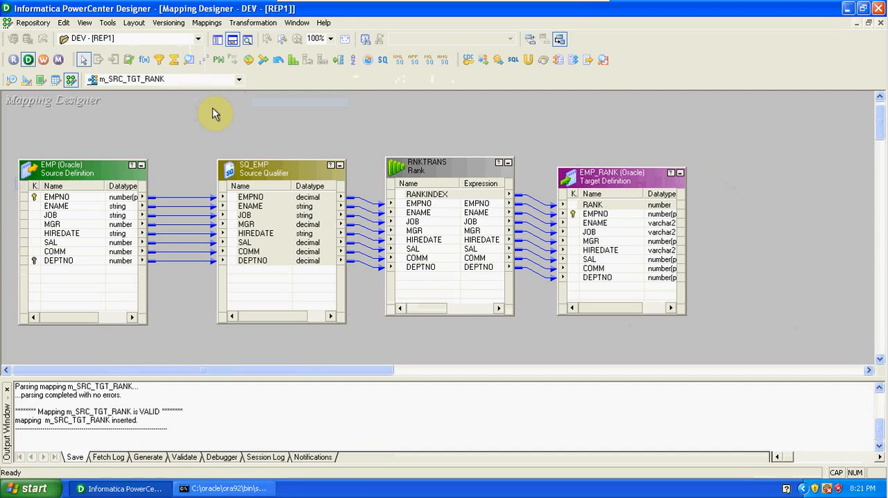
Step: Review the finished mapping, checking the Rank transformation's rank and group-by ports and its ranking properties
{"action": "left_click", "coordinate": [258, 198]}
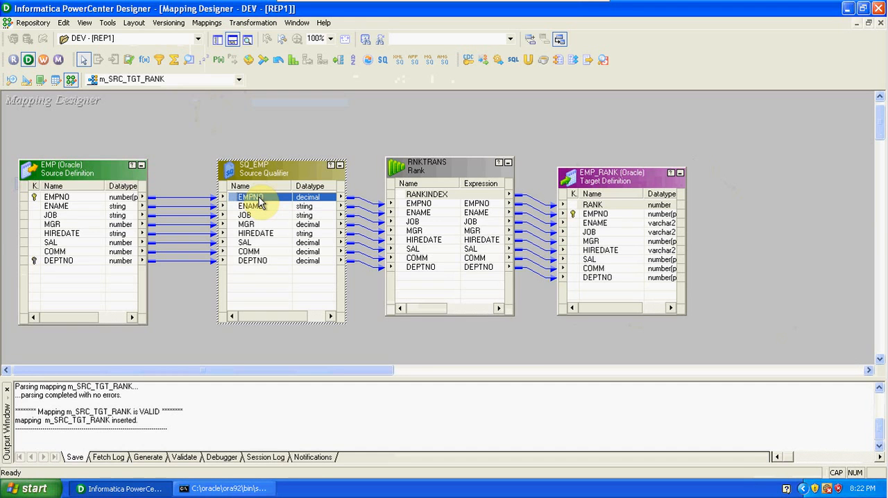
{"action": "left_click", "coordinate": [413, 198]}
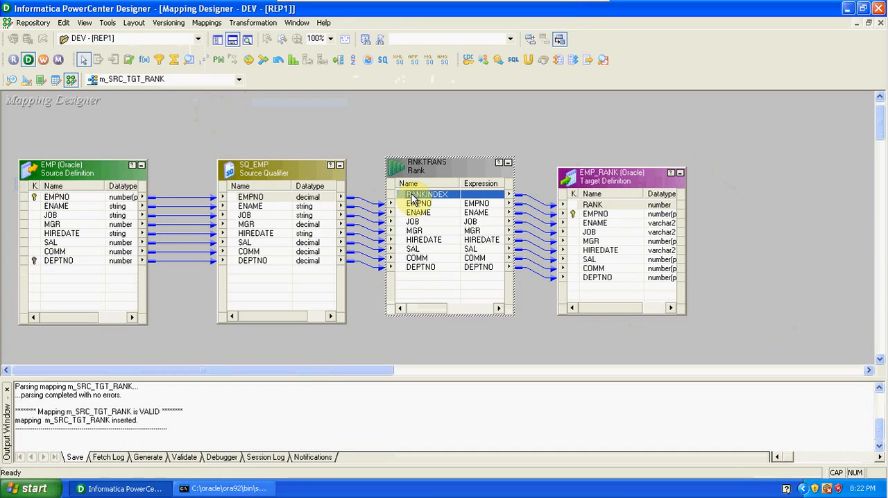
{"action": "double_click", "coordinate": [424, 177]}
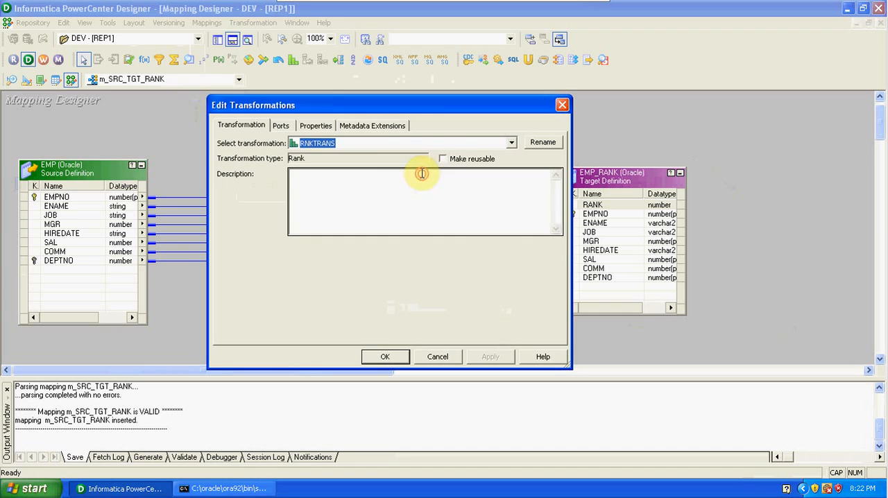
{"action": "left_click", "coordinate": [282, 126]}
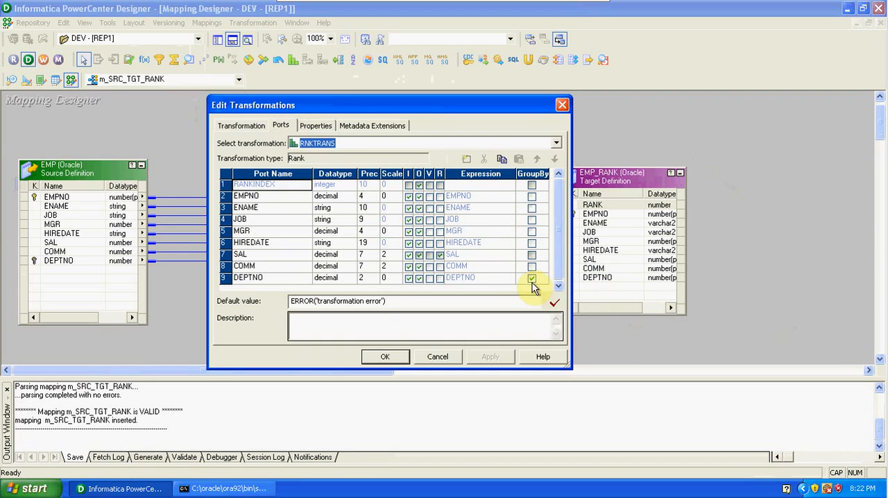
{"action": "left_click", "coordinate": [327, 126]}
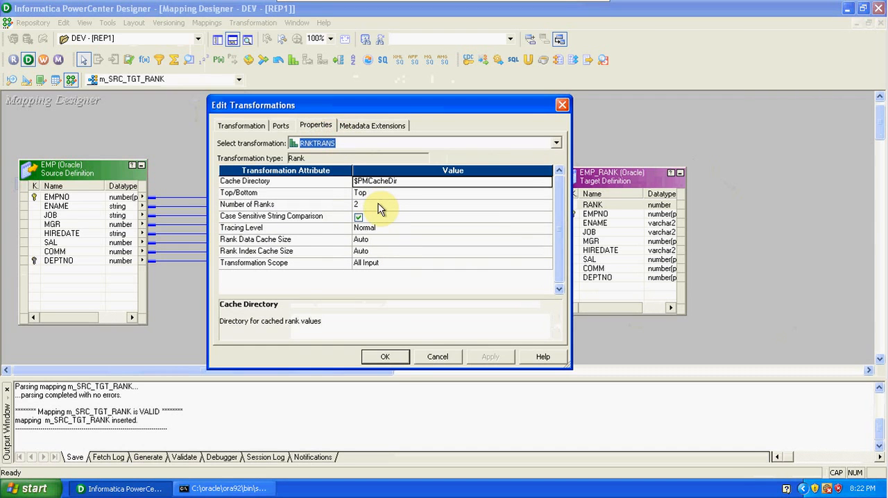
{"action": "left_click", "coordinate": [383, 356]}
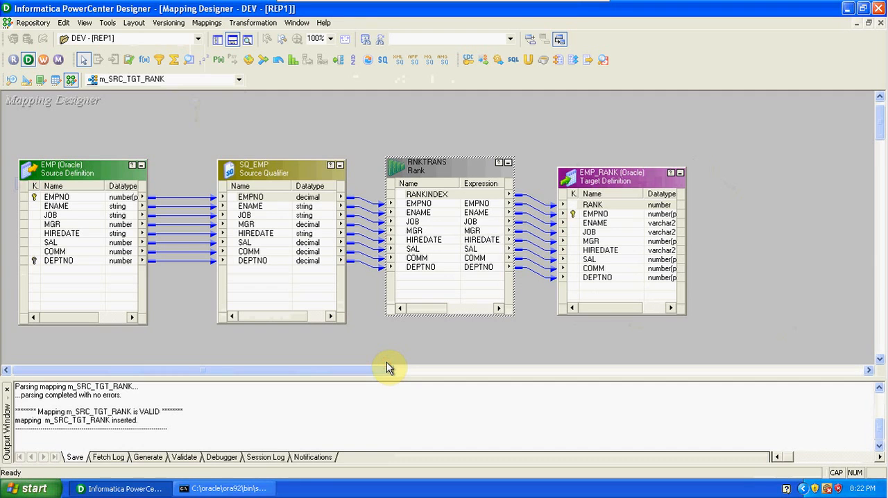
Step: Launch PowerCenter Workflow Manager, dismiss its welcome tip, and maximize its window
{"action": "left_click", "coordinate": [43, 56]}
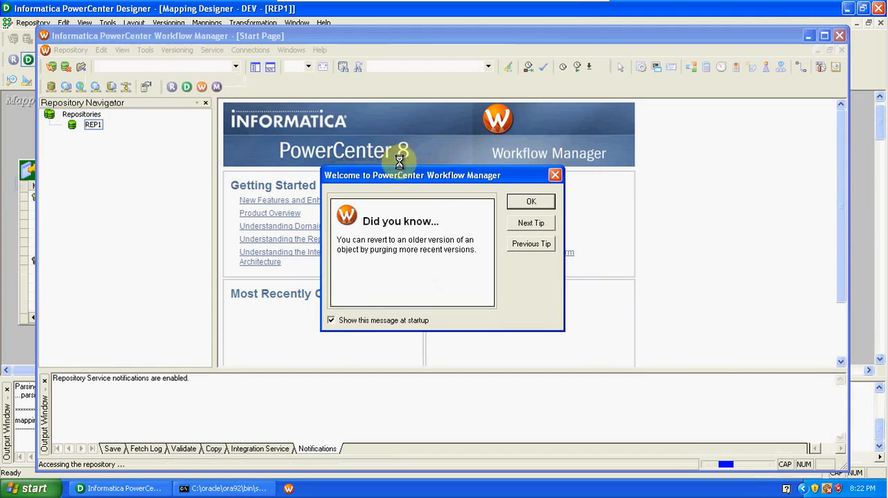
{"action": "left_click", "coordinate": [533, 203]}
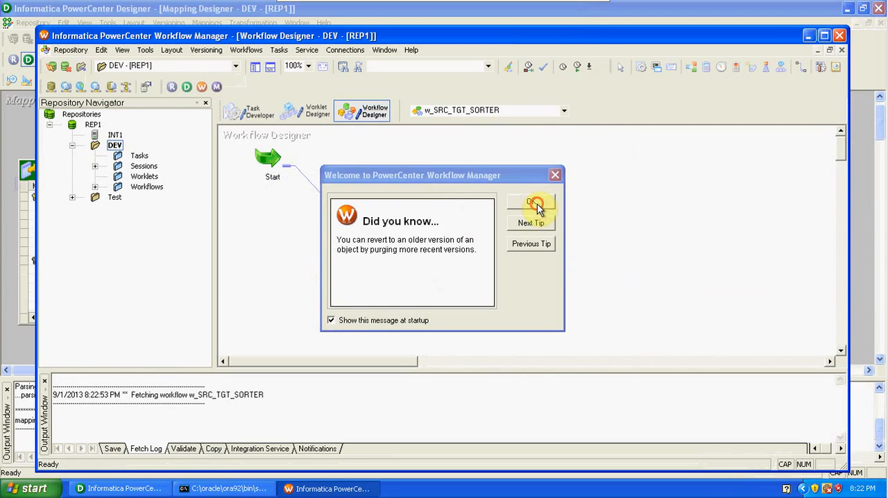
{"action": "left_click", "coordinate": [824, 36]}
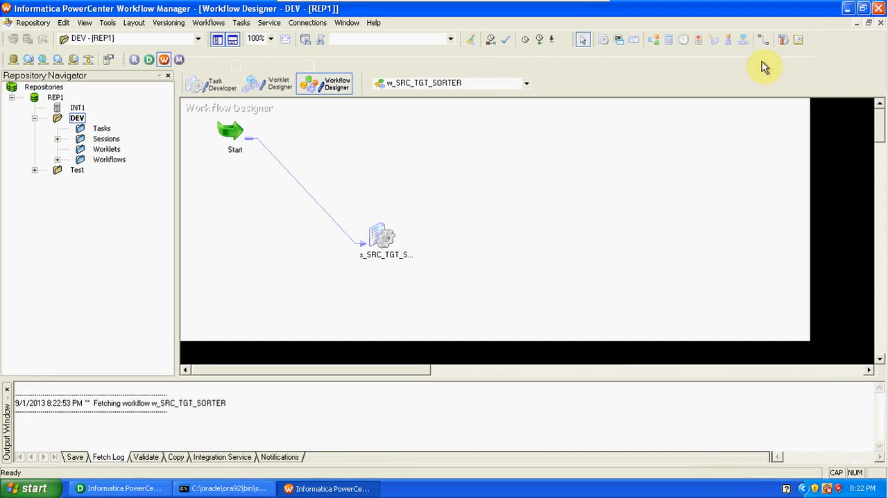
Step: Create a new workflow named w_SRC_TGT_RANK
{"action": "left_click", "coordinate": [208, 22]}
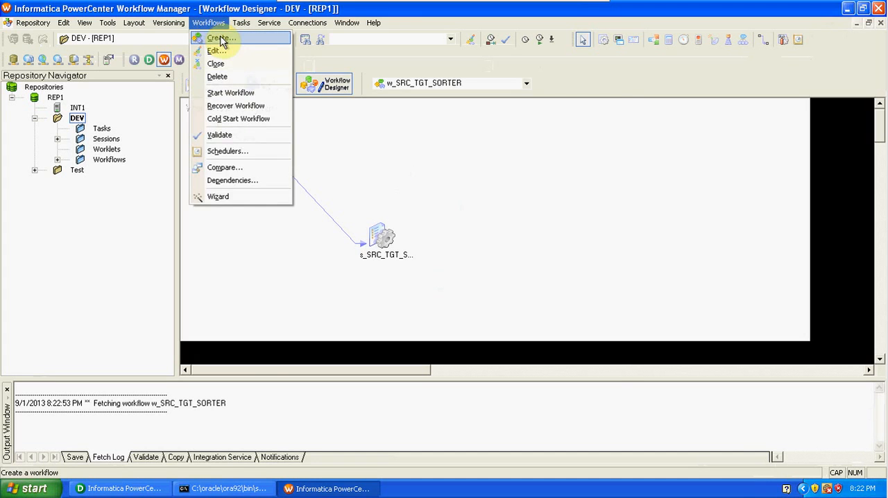
{"action": "left_click", "coordinate": [220, 39]}
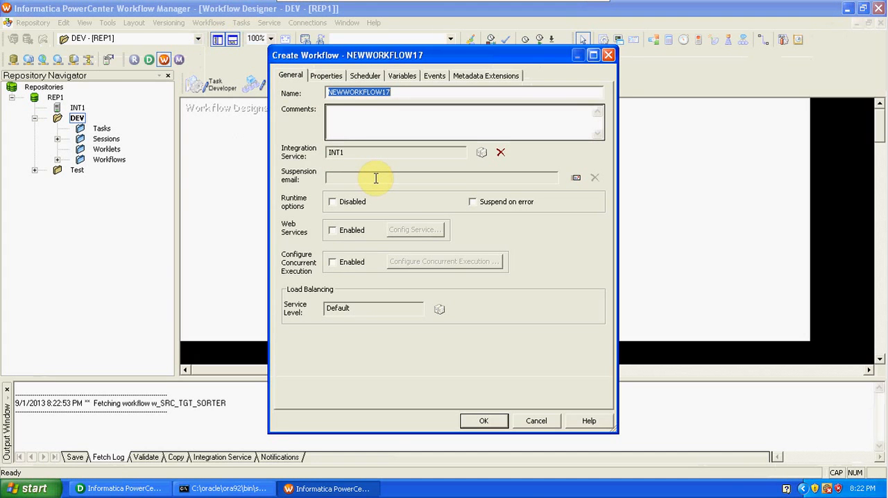
{"action": "type", "text": "w"}
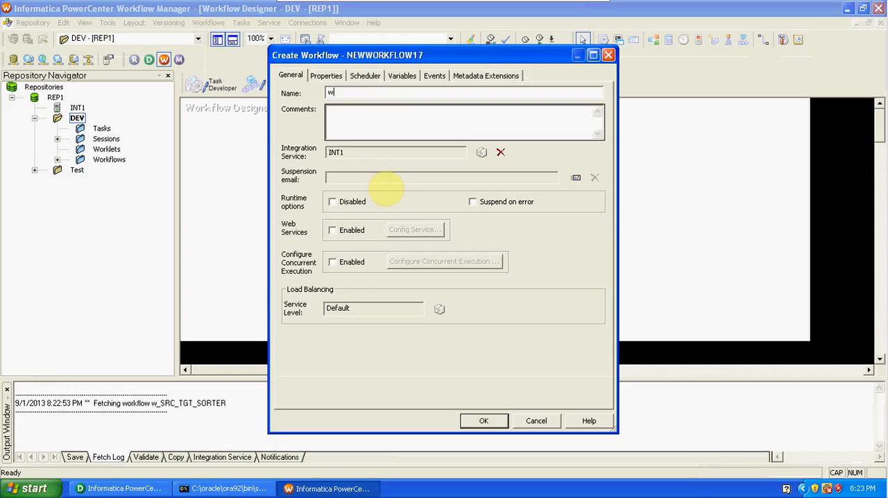
{"action": "type", "text": "_SRC_TGT_RANK"}
{"action": "left_click", "coordinate": [494, 419]}
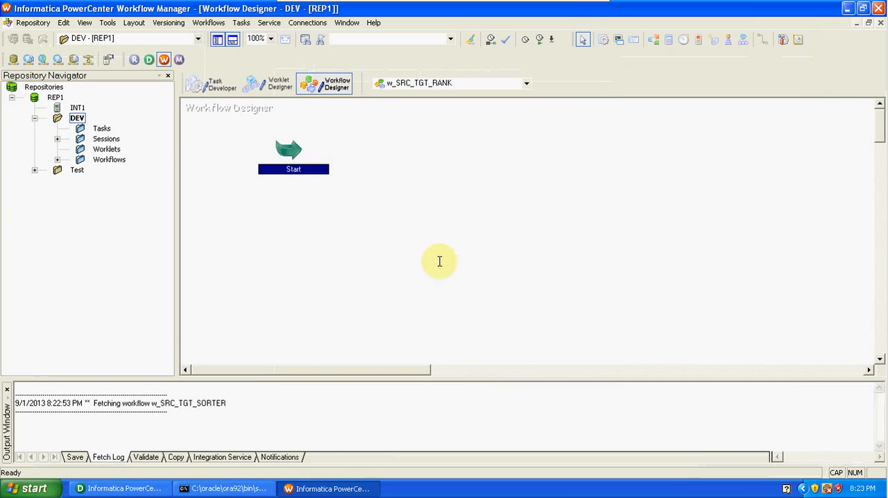
Step: Add a session for the m_SRC_TGT_RANK mapping to the workflow and link the Start task to it
{"action": "left_click", "coordinate": [602, 39]}
{"action": "left_click", "coordinate": [411, 223]}
{"action": "left_click", "coordinate": [367, 224]}
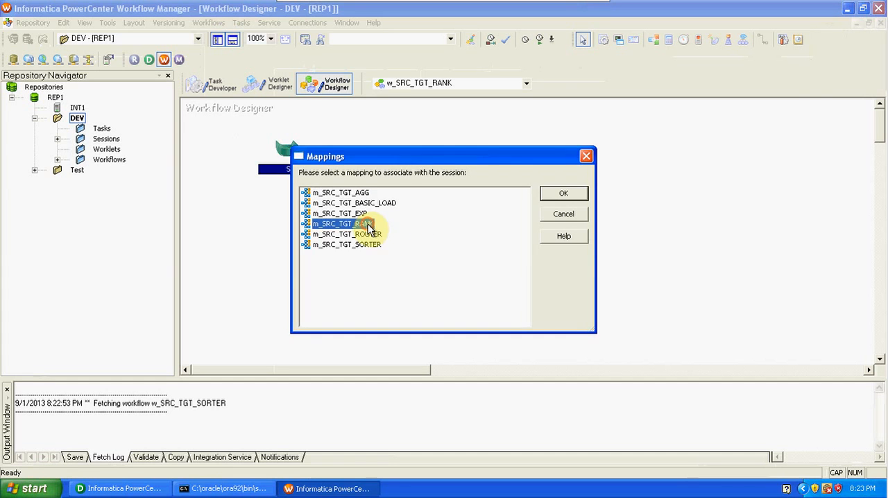
{"action": "left_click", "coordinate": [561, 194]}
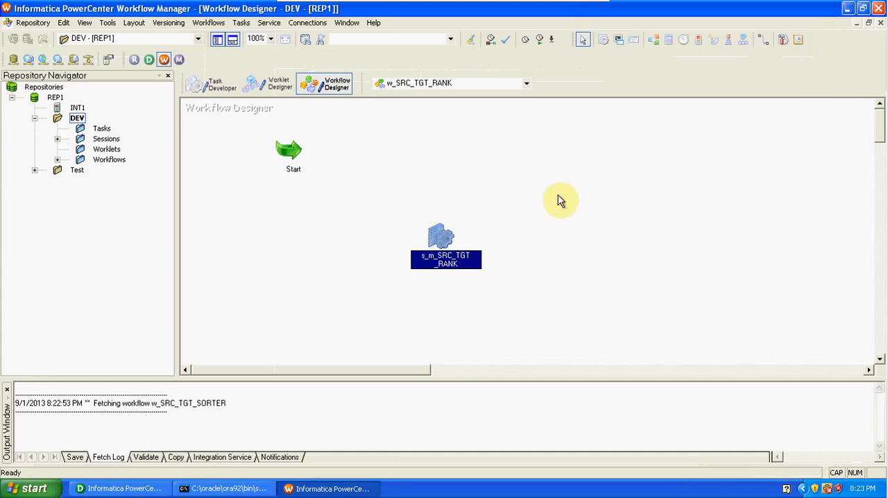
{"action": "left_click", "coordinate": [763, 40]}
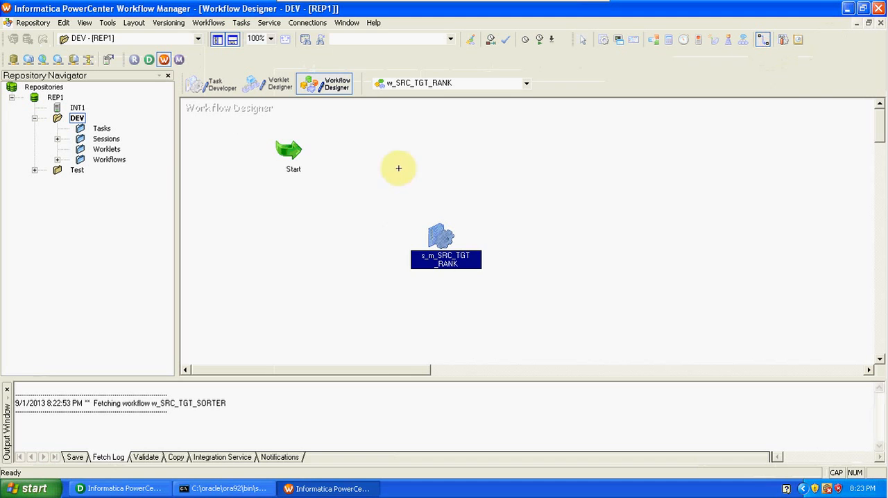
{"action": "left_click_drag", "start_coordinate": [288, 150], "coordinate": [444, 238]}
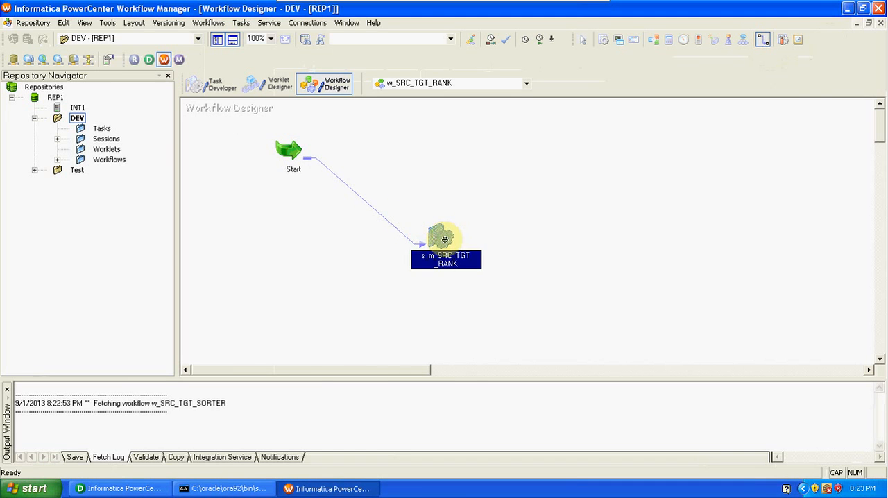
Step: In the session's mapping settings, assign the SCOTT relational connection to the SQ_EMP source
{"action": "double_click", "coordinate": [444, 238]}
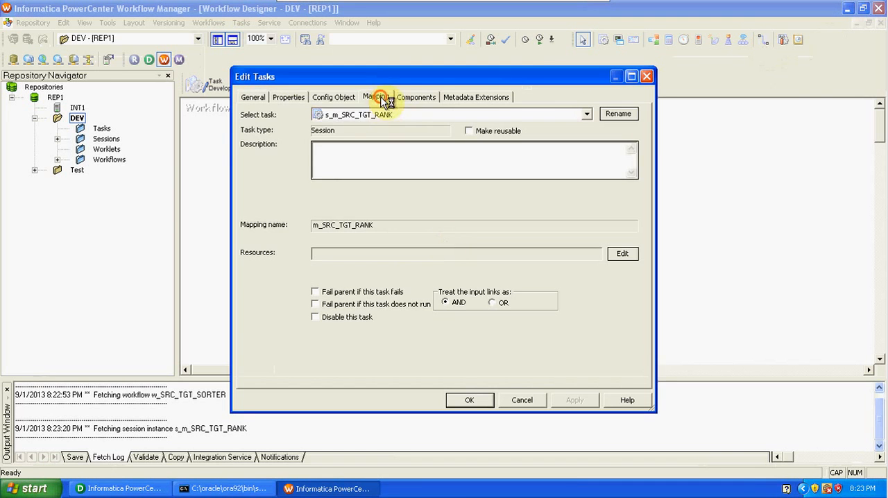
{"action": "left_click", "coordinate": [378, 99]}
{"action": "left_click", "coordinate": [292, 199]}
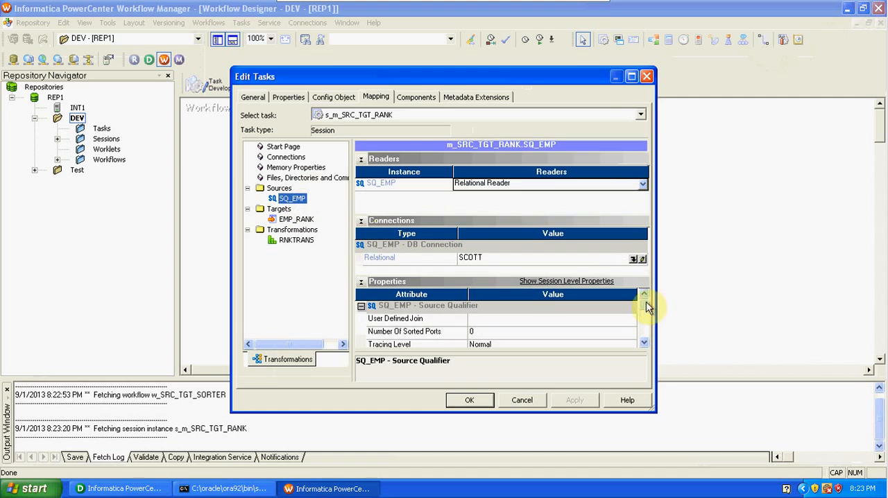
{"action": "left_click", "coordinate": [642, 258]}
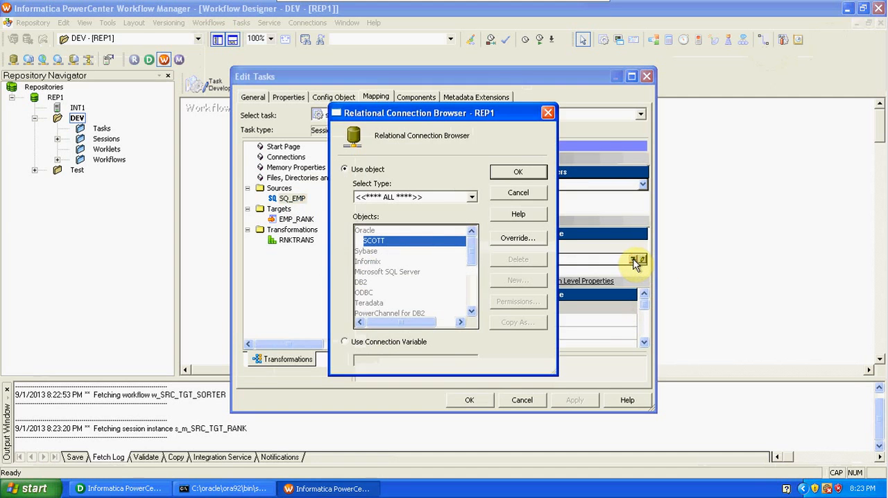
{"action": "left_click", "coordinate": [511, 172]}
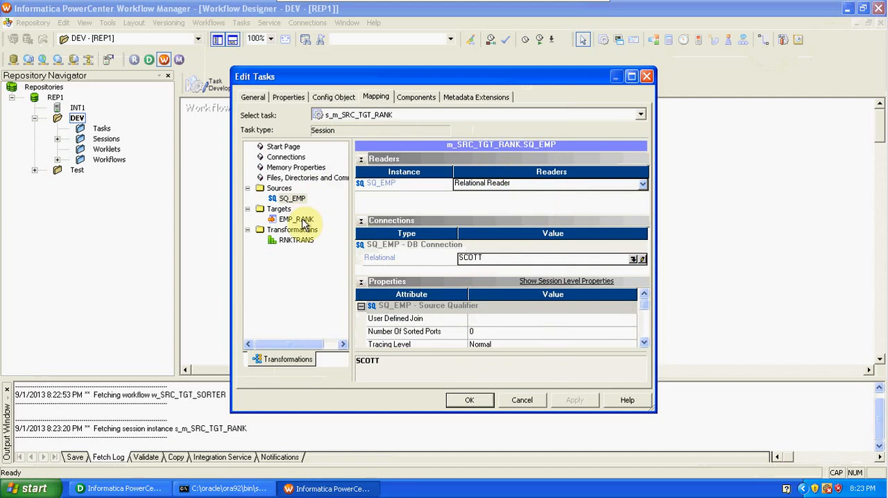
Step: Set the EMP_RANK target load type to Normal, check the RNKTRANS properties, and apply the session settings
{"action": "left_click", "coordinate": [303, 221]}
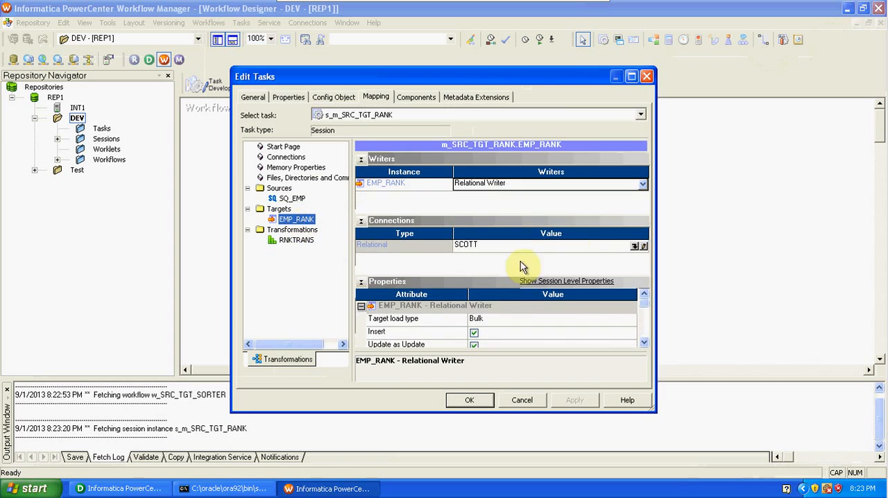
{"action": "left_click", "coordinate": [555, 326]}
{"action": "left_click", "coordinate": [555, 334]}
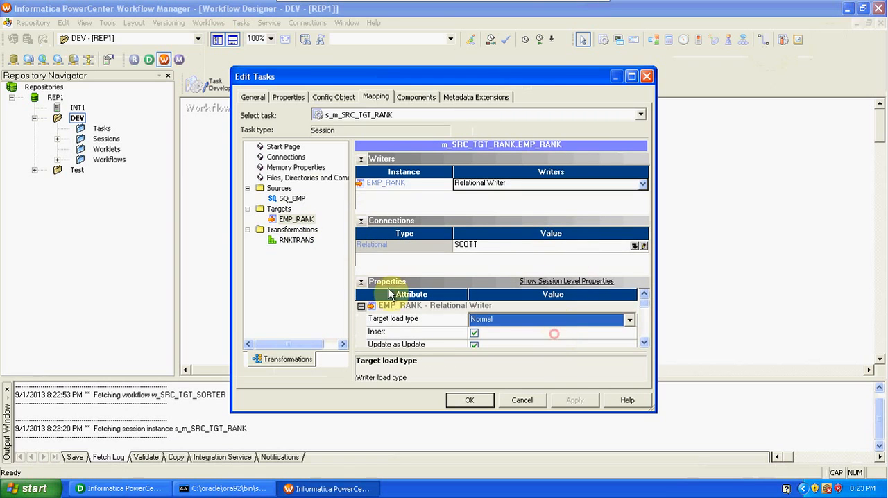
{"action": "left_click", "coordinate": [296, 240]}
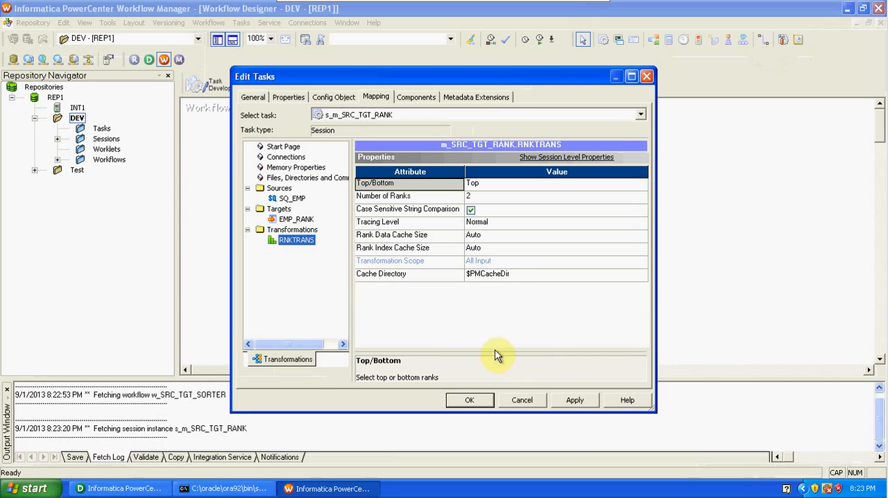
{"action": "left_click", "coordinate": [574, 401]}
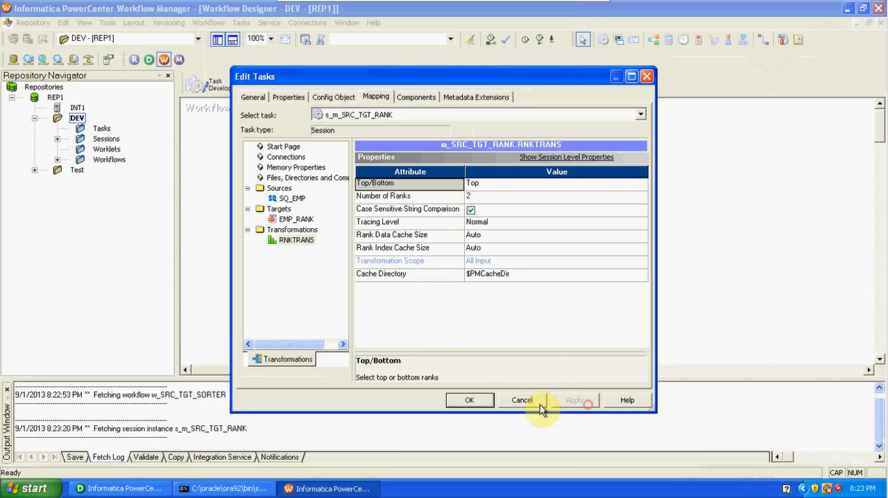
{"action": "left_click", "coordinate": [469, 401]}
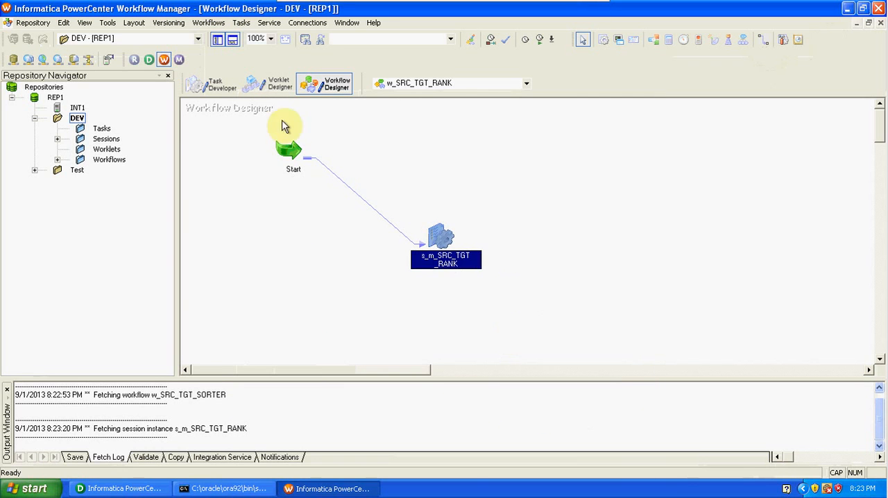
Step: Validate the w_SRC_TGT_RANK workflow and save it to the repository
{"action": "left_click", "coordinate": [209, 22]}
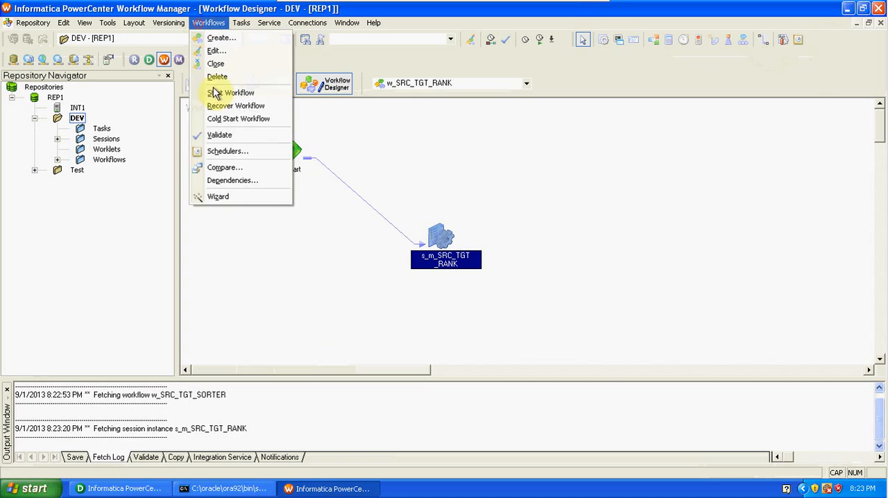
{"action": "left_click", "coordinate": [233, 136]}
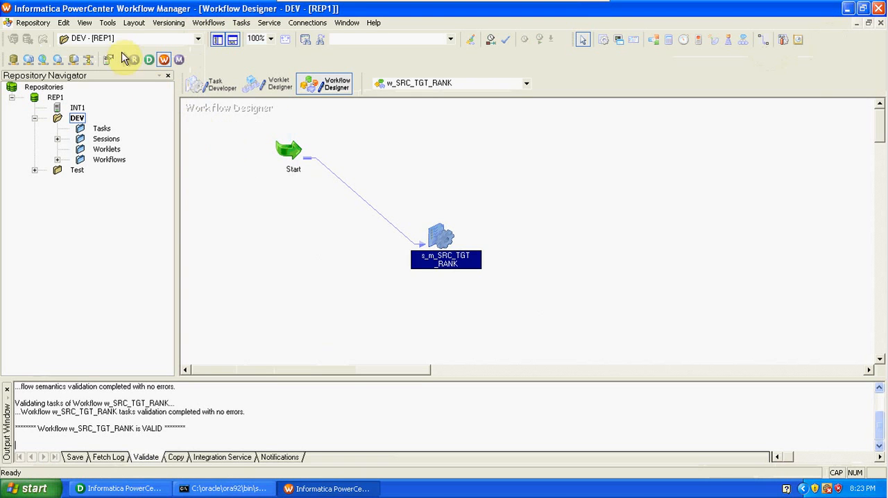
{"action": "left_click", "coordinate": [33, 22]}
{"action": "left_click", "coordinate": [65, 167]}
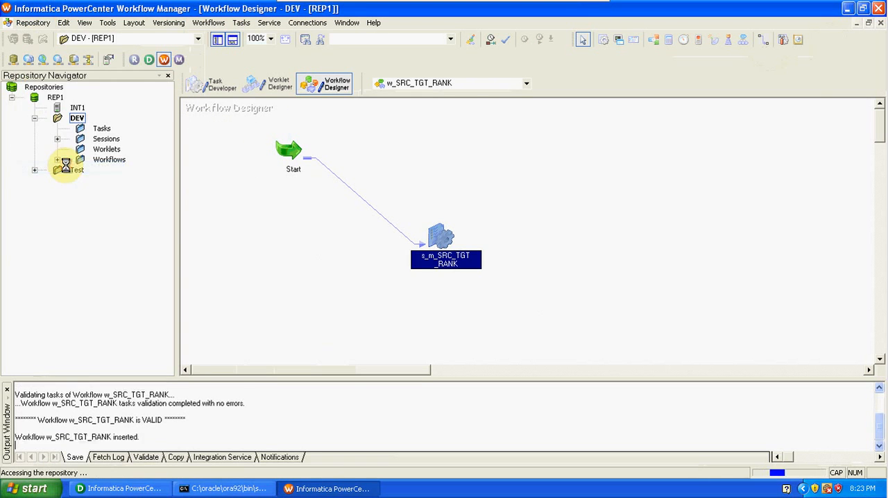
Step: Start the w_SRC_TGT_RANK workflow and unblock Workflow Manager and Workflow Monitor in the firewall alerts
{"action": "left_click", "coordinate": [217, 22]}
{"action": "left_click", "coordinate": [226, 92]}
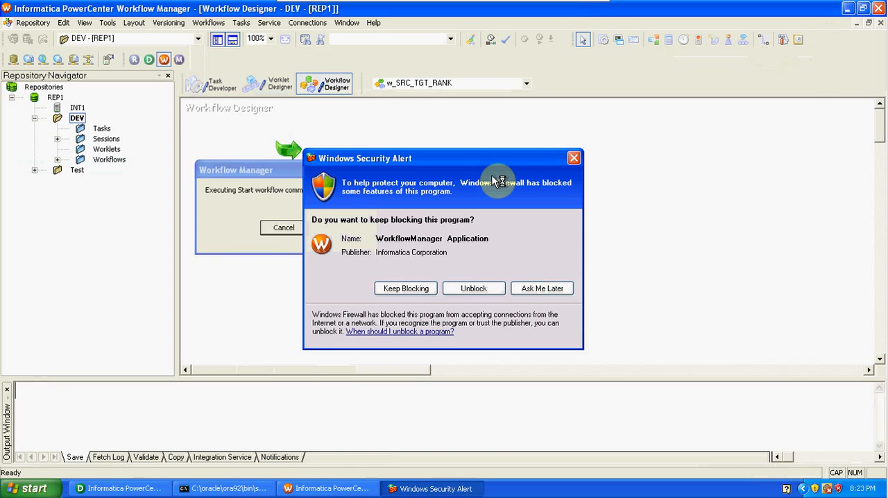
{"action": "left_click", "coordinate": [488, 288]}
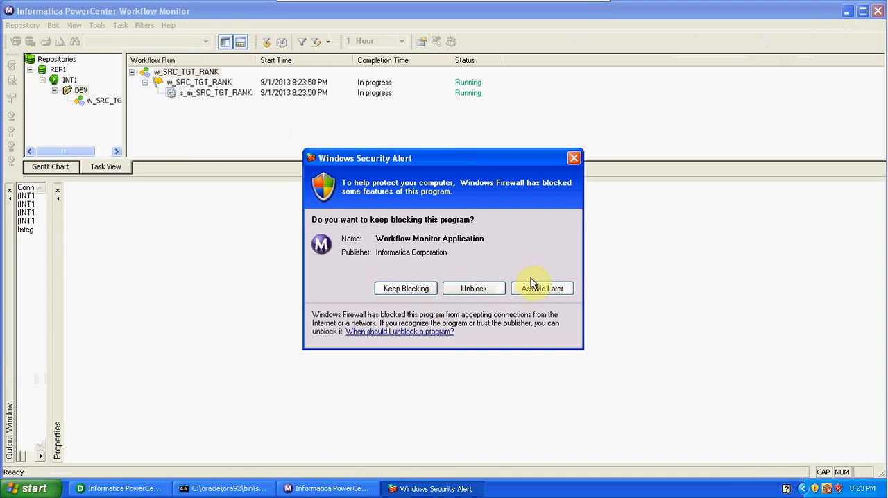
{"action": "left_click", "coordinate": [474, 289]}
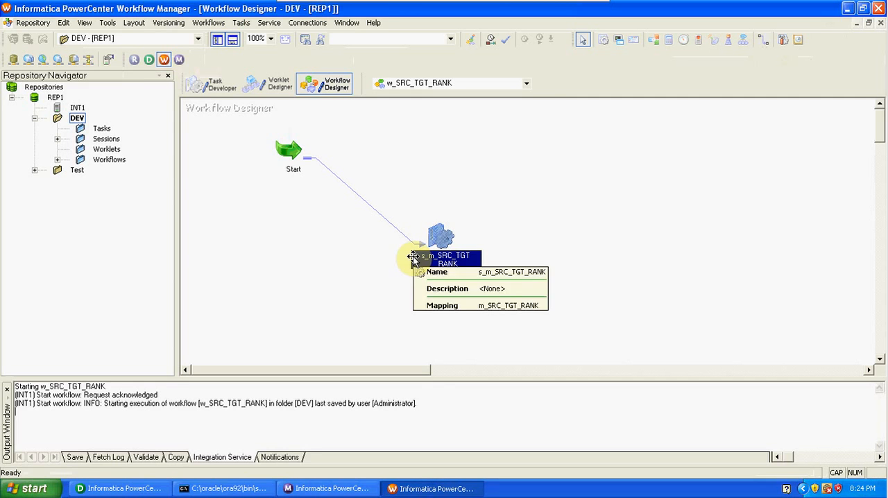
Step: Switch to Workflow Monitor and examine the source and target statistics of the s_m_SRC_TGT_RANK session run
{"action": "left_click", "coordinate": [178, 60]}
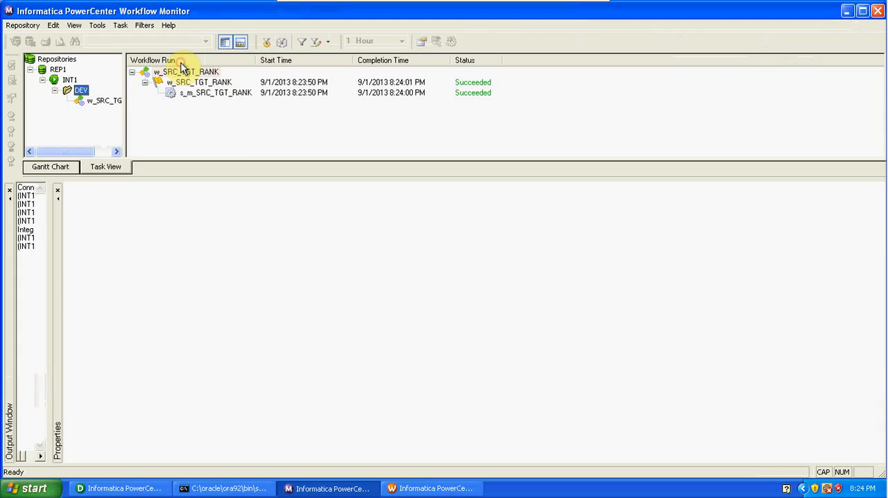
{"action": "left_click", "coordinate": [227, 97]}
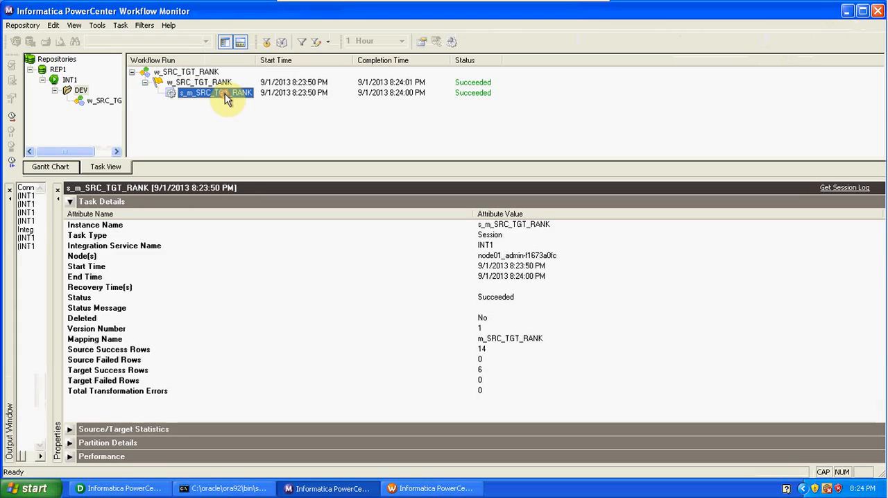
{"action": "left_click", "coordinate": [70, 429]}
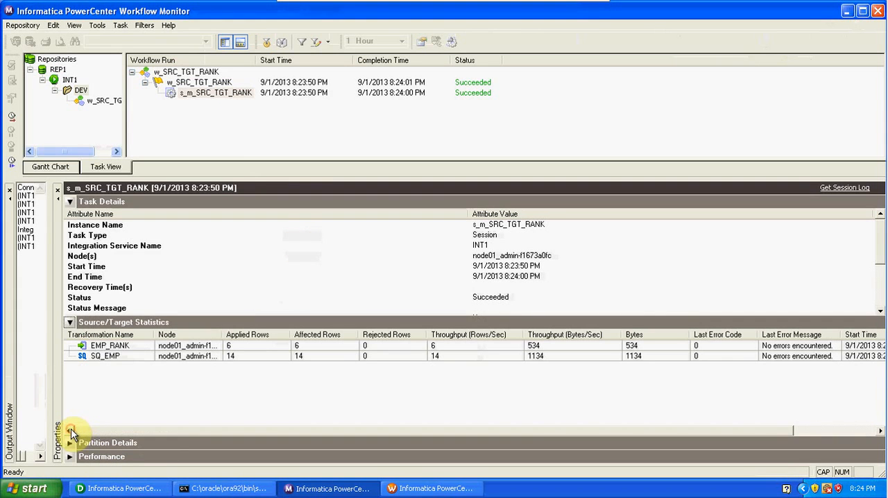
{"action": "left_click", "coordinate": [257, 356]}
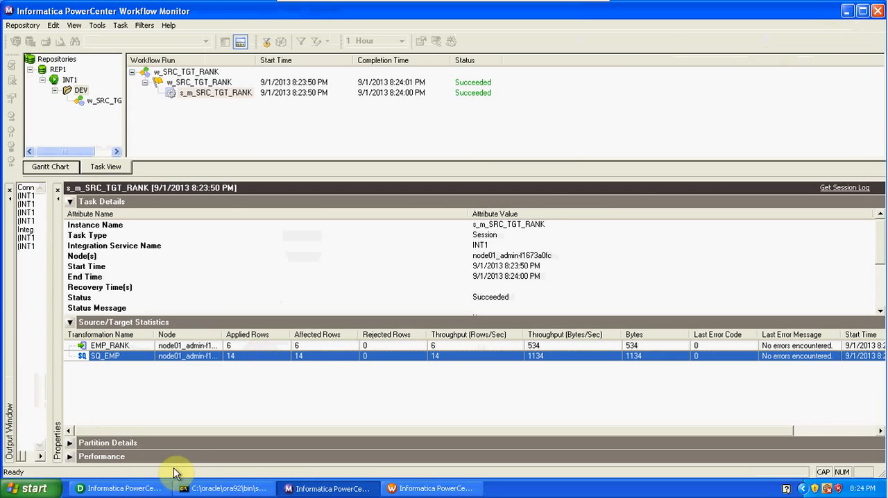
Step: Switch to PowerCenter Designer and preview the EMP_RANK target's data, connecting as SCOTT with the database password
{"action": "left_click", "coordinate": [154, 489]}
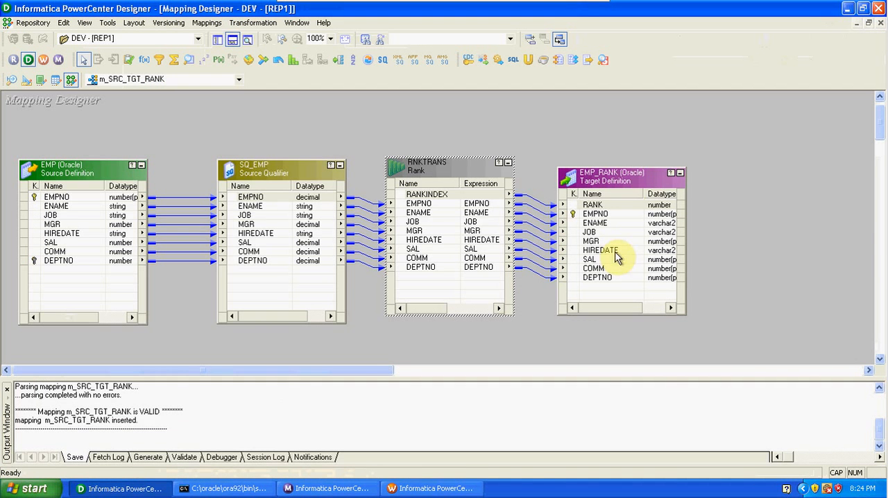
{"action": "right_click", "coordinate": [628, 185]}
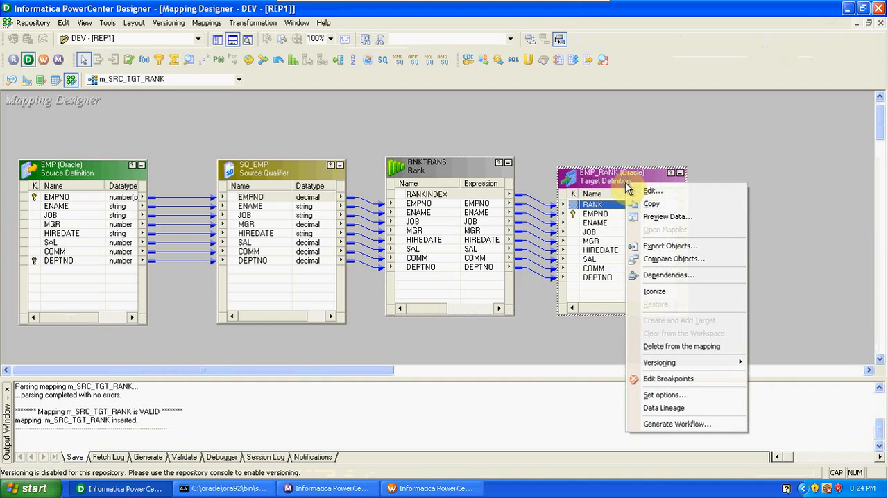
{"action": "left_click", "coordinate": [659, 218]}
{"action": "left_click", "coordinate": [442, 143]}
{"action": "type", "text": "SCOTT"}
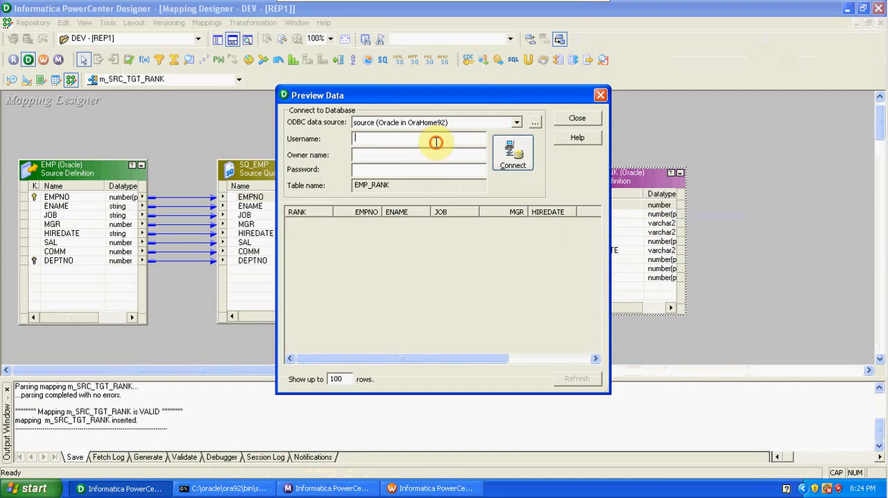
{"action": "key", "text": "Tab"}
{"action": "key", "text": "Tab"}
{"action": "type", "text": "tiger"}
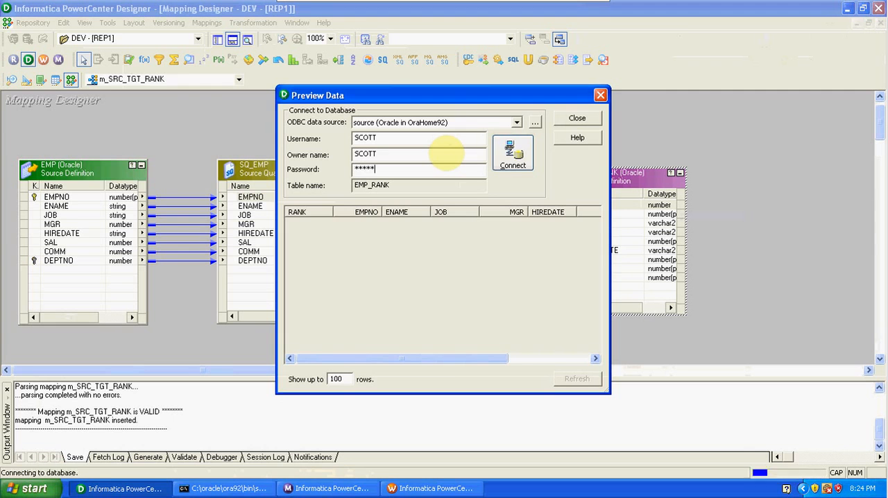
{"action": "key", "text": "Return"}
Step: Widen the data preview, compare the ranked salaries within departments 10, 20 and 30, and close the preview
{"action": "left_click_drag", "start_coordinate": [609, 236], "coordinate": [877, 240]}
{"action": "left_click_drag", "start_coordinate": [715, 223], "coordinate": [717, 234]}
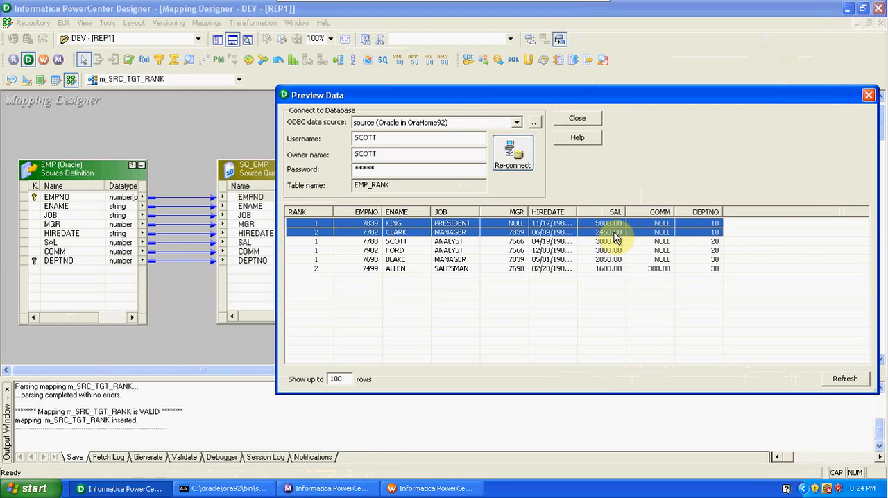
{"action": "left_click", "coordinate": [696, 241]}
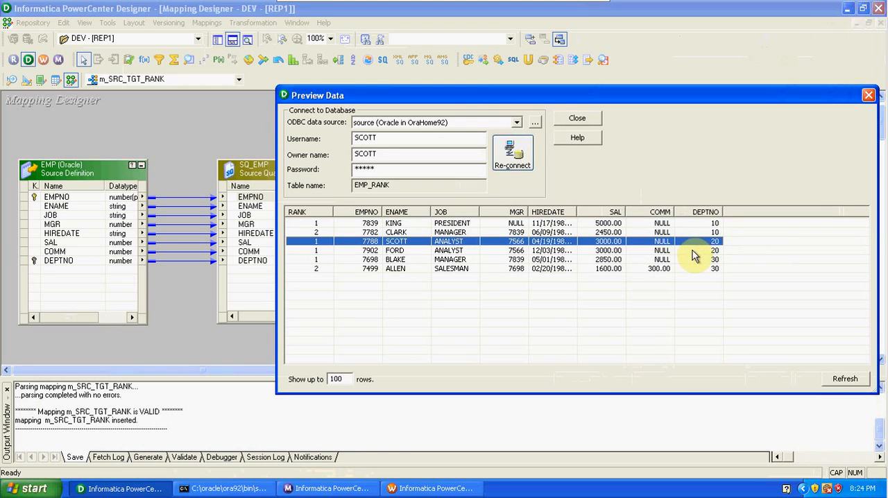
{"action": "left_click", "coordinate": [694, 252], "text": "shift"}
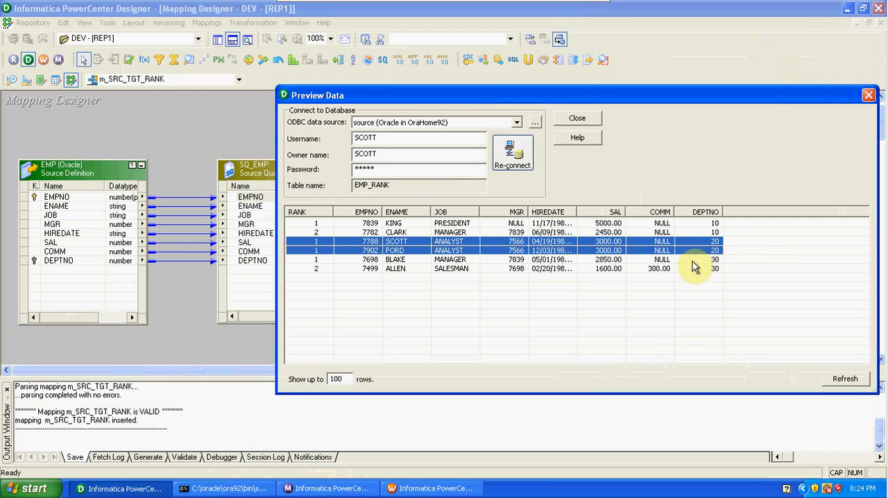
{"action": "left_click", "coordinate": [693, 260]}
{"action": "left_click", "coordinate": [696, 273], "text": "shift"}
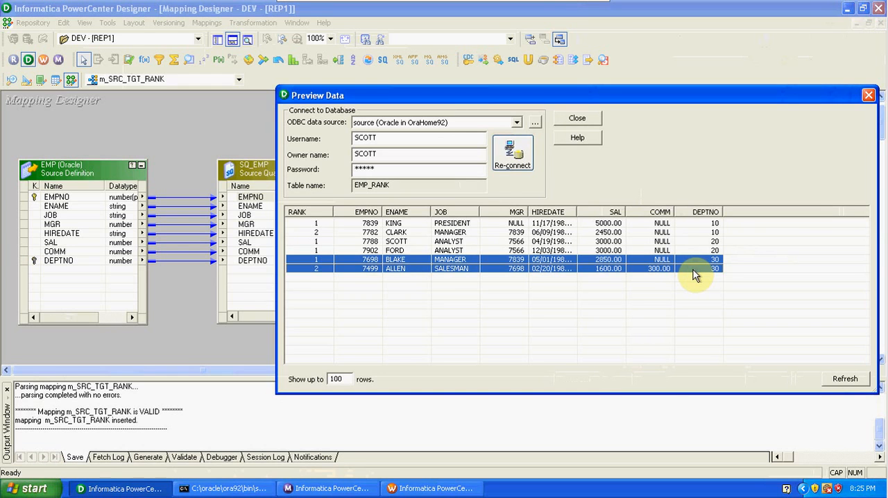
{"action": "left_click", "coordinate": [866, 96]}
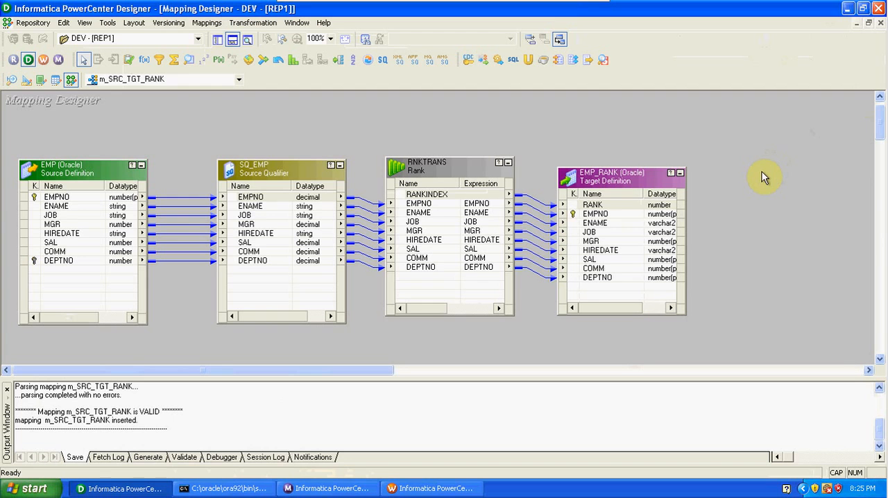
Step: Display the Repository Navigator, clear the Target Designer workspace, and create a target definition from the EMP source
{"action": "left_click", "coordinate": [217, 40]}
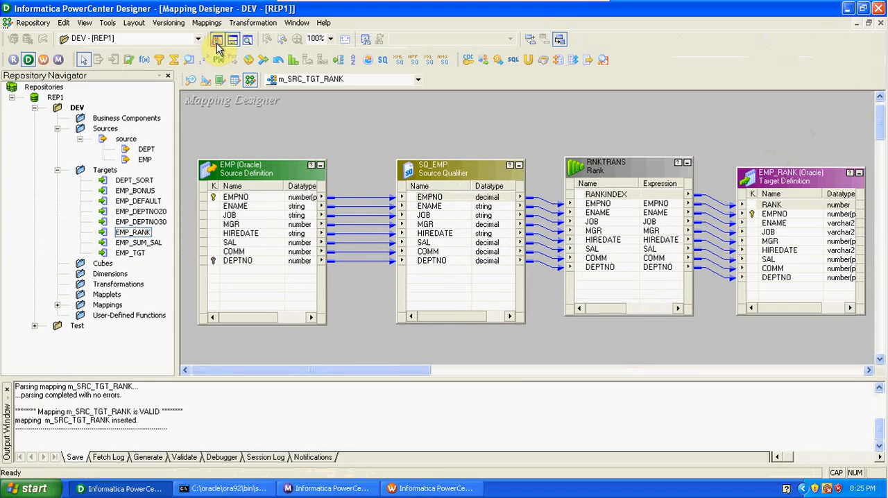
{"action": "left_click", "coordinate": [205, 80]}
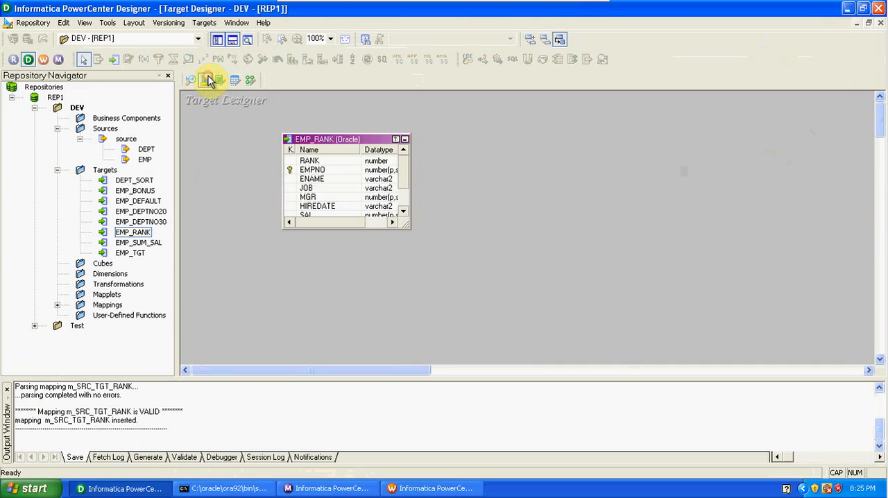
{"action": "right_click", "coordinate": [520, 174]}
{"action": "left_click", "coordinate": [544, 194]}
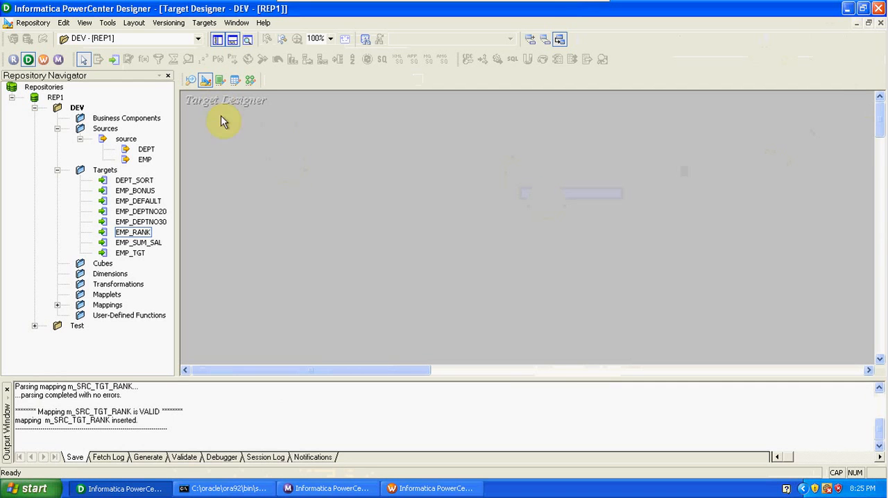
{"action": "left_click", "coordinate": [144, 160]}
{"action": "left_click_drag", "start_coordinate": [158, 164], "coordinate": [278, 162]}
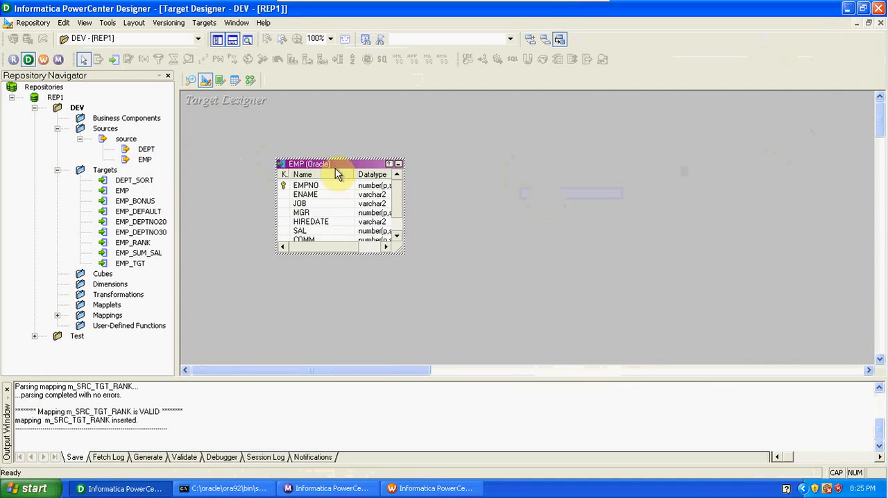
Step: In the EMP target's column definitions, set the EMPNO key type to NOT A KEY
{"action": "double_click", "coordinate": [333, 164]}
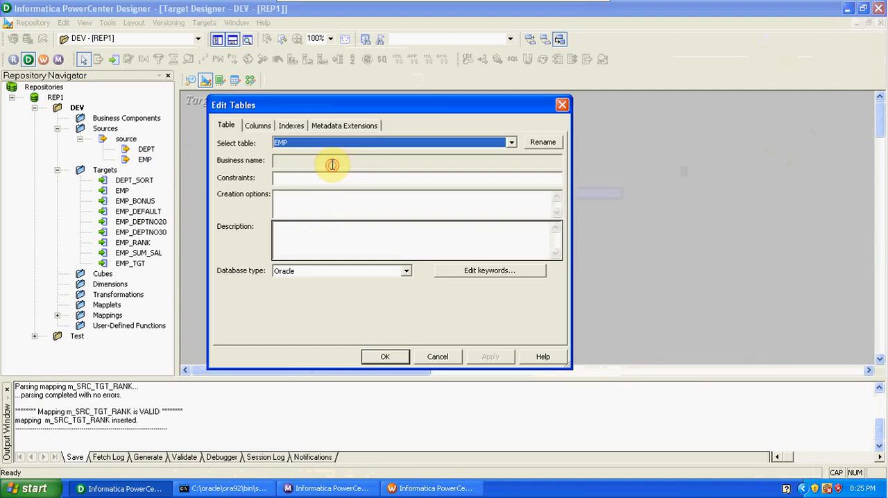
{"action": "left_click", "coordinate": [257, 126]}
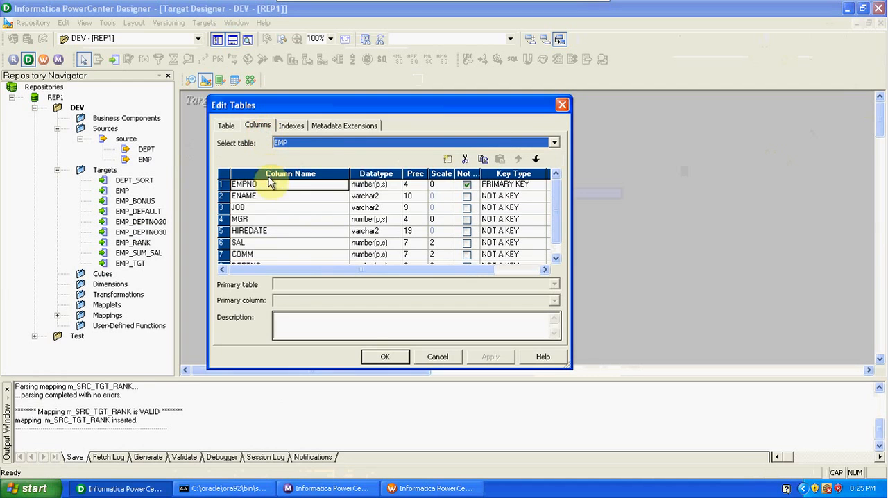
{"action": "left_click", "coordinate": [507, 185]}
{"action": "left_click", "coordinate": [502, 197]}
Step: Add a column named SNO to the EMP target and place it above EMPNO as the first column
{"action": "left_click", "coordinate": [448, 159]}
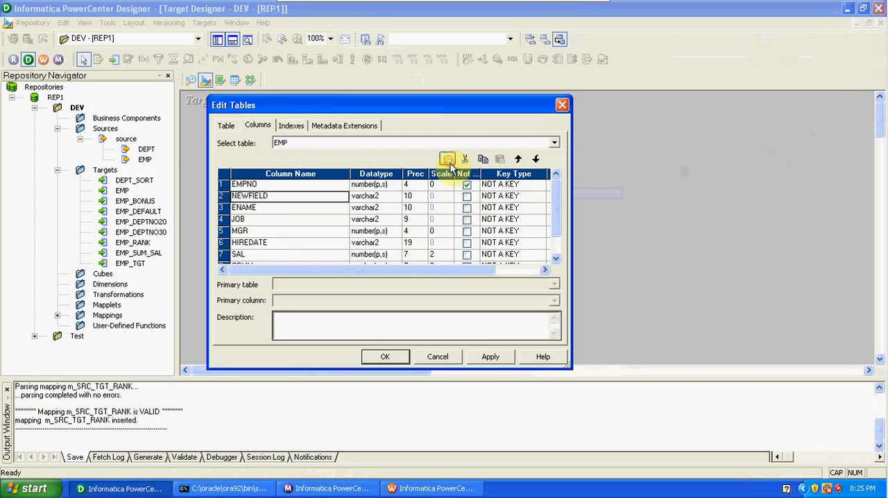
{"action": "left_click", "coordinate": [519, 159]}
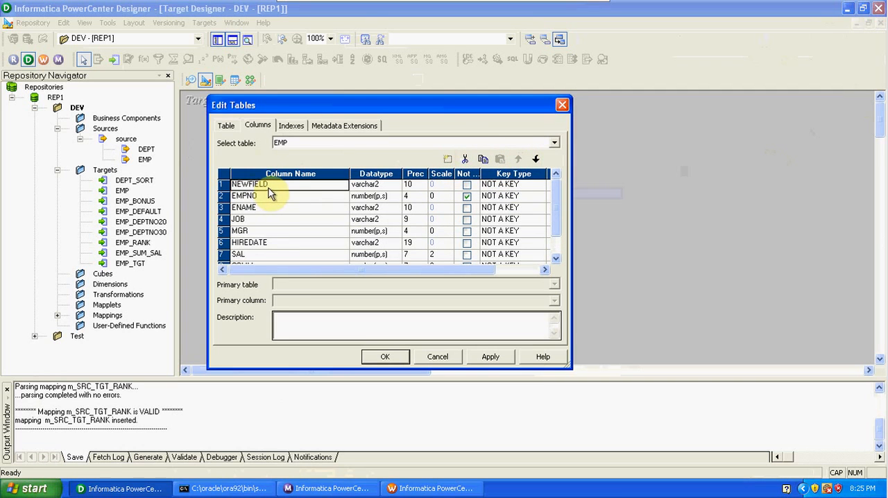
{"action": "key", "text": "BackSpace"}
{"action": "key", "text": "BackSpace"}
{"action": "key", "text": "BackSpace"}
{"action": "key", "text": "BackSpace"}
{"action": "key", "text": "BackSpace"}
{"action": "key", "text": "BackSpace"}
{"action": "key", "text": "BackSpace"}
{"action": "key", "text": "BackSpace"}
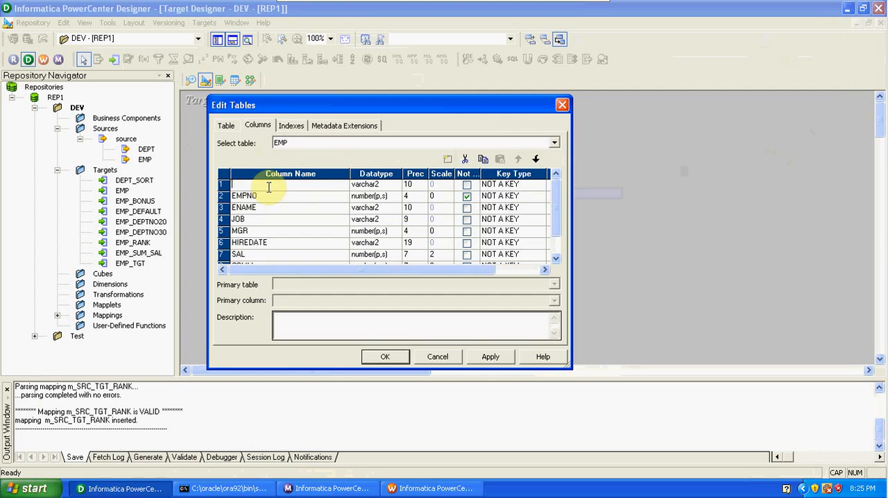
Step: Set the SNO column's datatype to number, apply the column changes and save the EMP target to the repository
{"action": "left_click", "coordinate": [363, 184]}
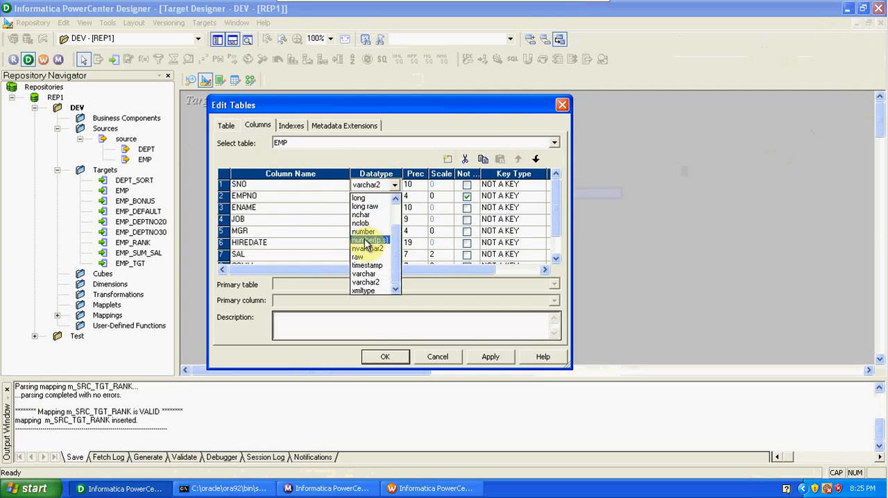
{"action": "left_click", "coordinate": [363, 231]}
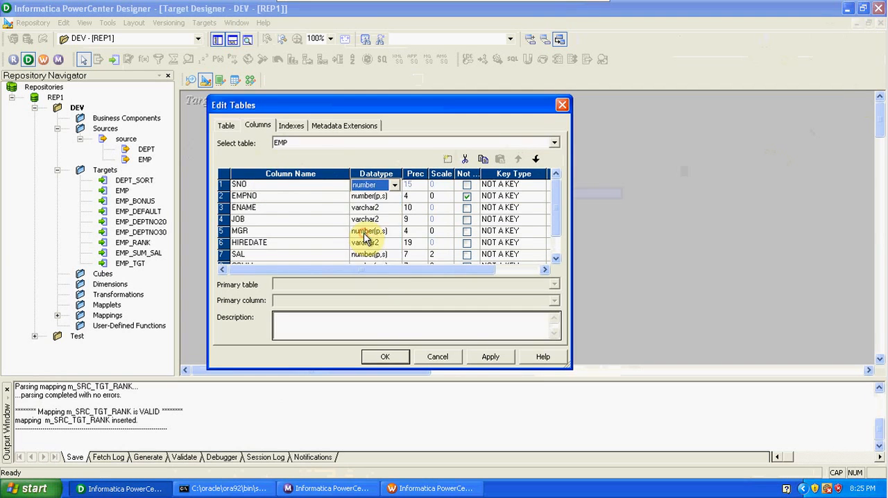
{"action": "left_click", "coordinate": [491, 357]}
{"action": "left_click", "coordinate": [387, 358]}
{"action": "left_click", "coordinate": [561, 269]}
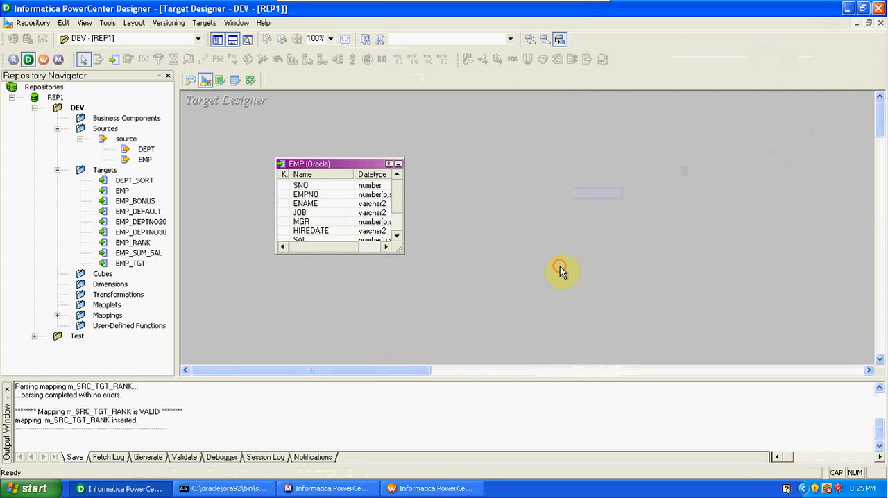
{"action": "key", "text": "ctrl+s"}
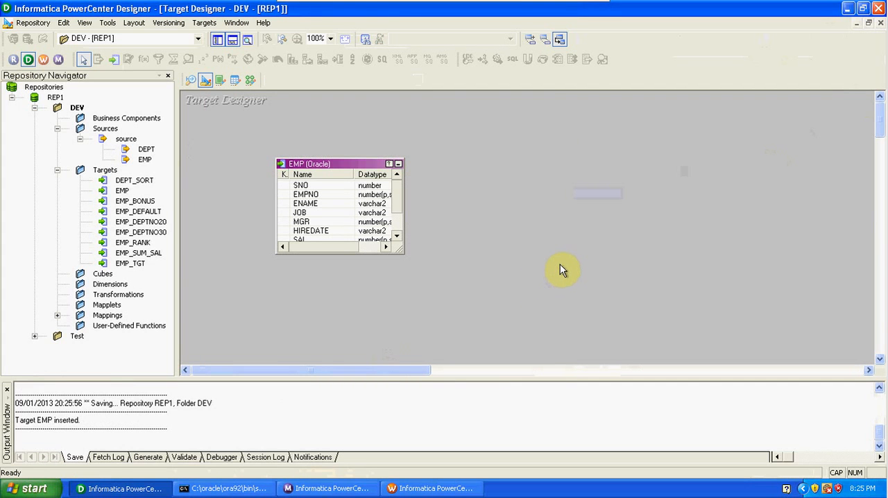
Step: Try to generate and execute the table creation SQL for the EMP target, overwriting MKTABLES.SQL
{"action": "left_click", "coordinate": [204, 23]}
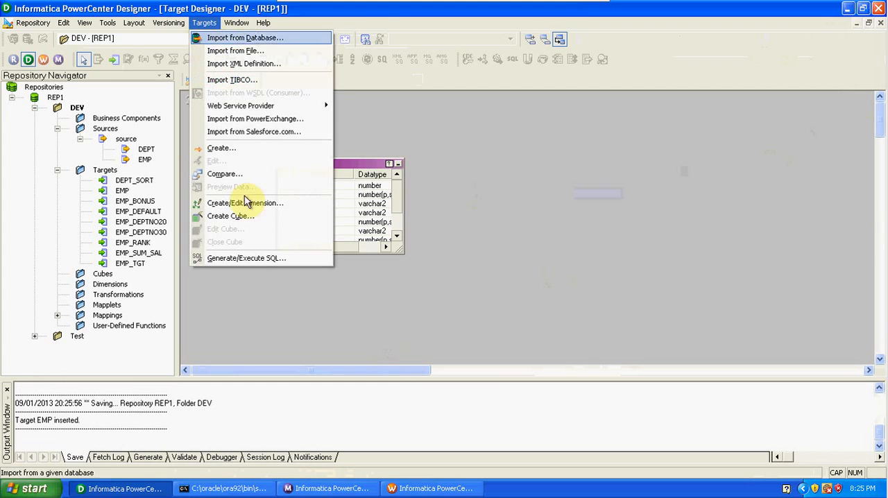
{"action": "left_click", "coordinate": [251, 257]}
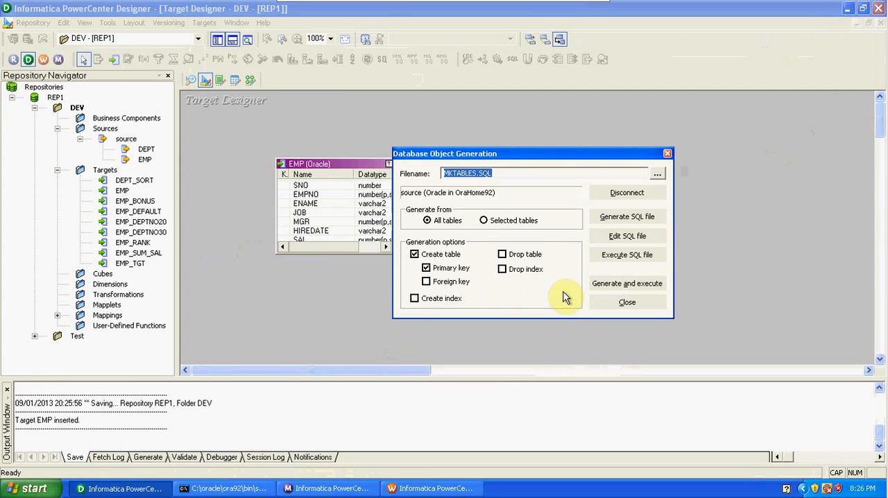
{"action": "left_click", "coordinate": [612, 285]}
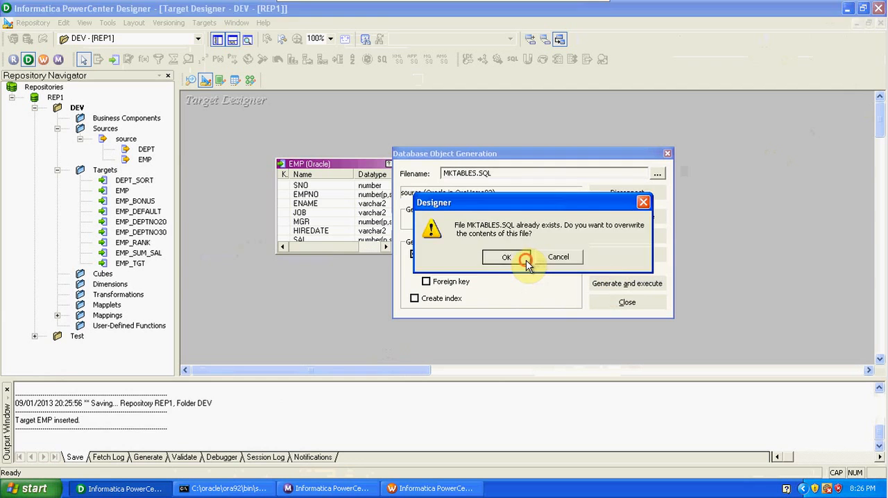
{"action": "left_click", "coordinate": [526, 258]}
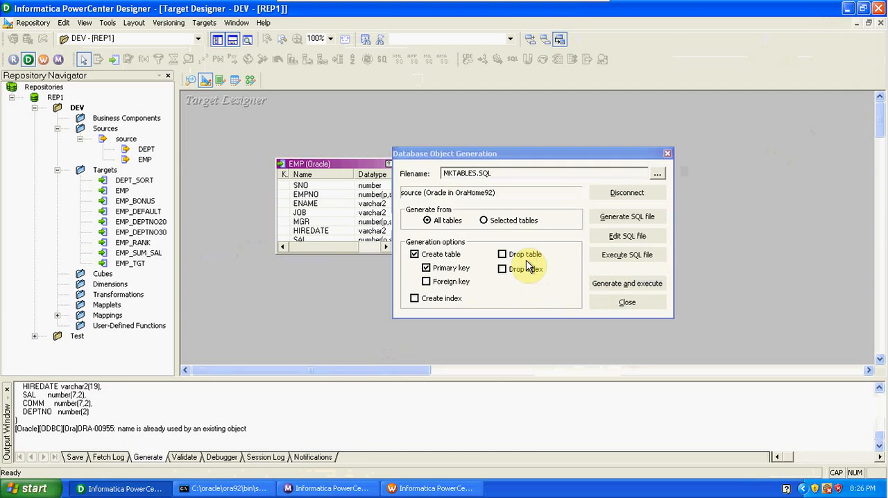
{"action": "left_click", "coordinate": [619, 303]}
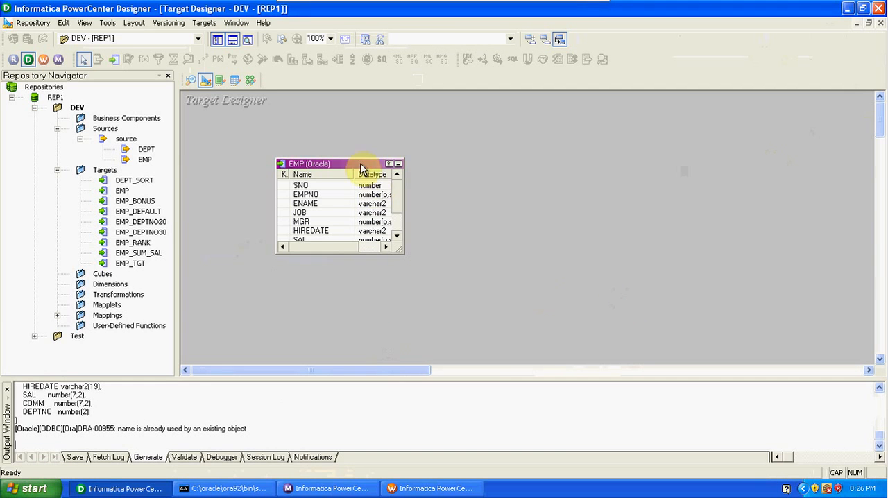
Step: Rename the EMP target table as EMP_SNO
{"action": "double_click", "coordinate": [350, 164]}
{"action": "left_click", "coordinate": [541, 142]}
{"action": "left_click", "coordinate": [366, 232]}
{"action": "type", "text": "_SNO"}
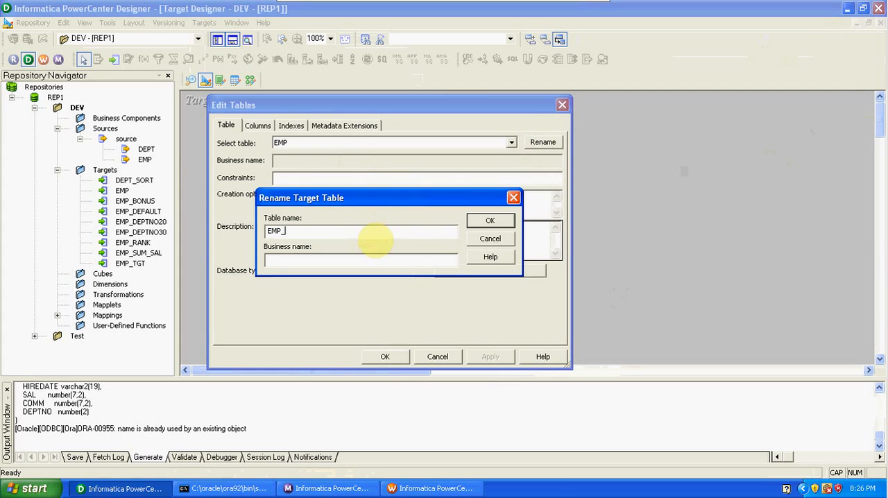
{"action": "left_click", "coordinate": [494, 221]}
{"action": "left_click", "coordinate": [399, 362]}
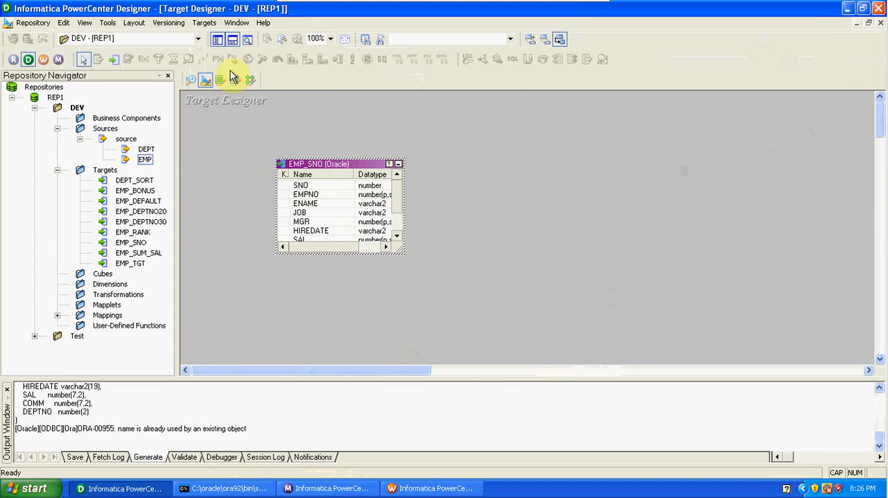
Step: Generate and execute the creation SQL for the EMP_SNO table in the source database, overwriting MKTABLES.SQL
{"action": "left_click", "coordinate": [203, 23]}
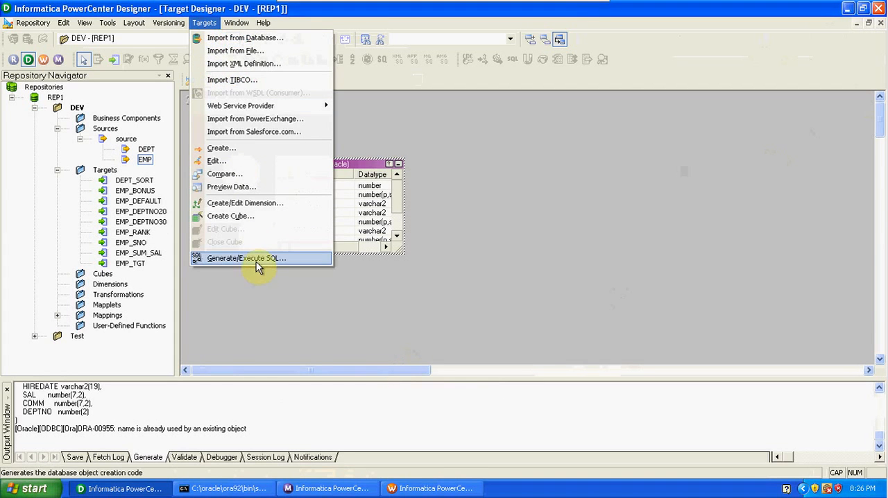
{"action": "left_click", "coordinate": [257, 258]}
{"action": "left_click", "coordinate": [633, 284]}
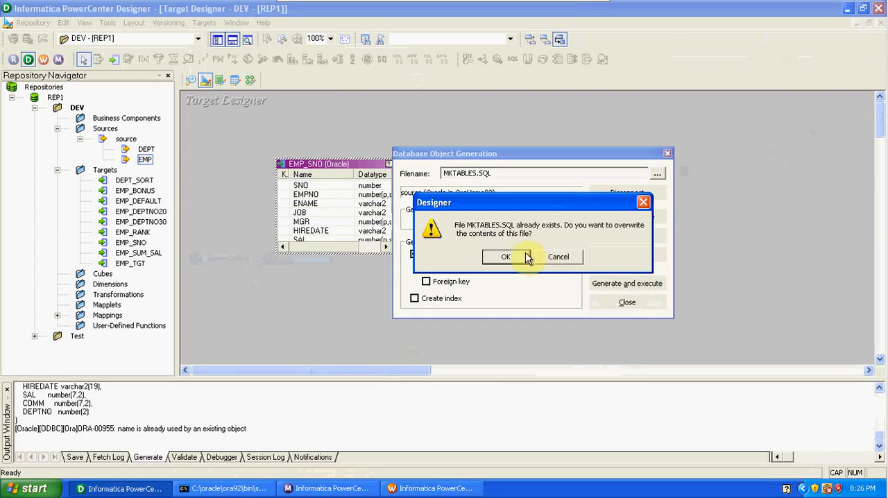
{"action": "left_click", "coordinate": [515, 259]}
{"action": "left_click", "coordinate": [626, 303]}
Step: Switch to SQL*Plus, list the schema's tables with SELECT * FROM TAB; to check for EMP_SNO, and minimize the console
{"action": "left_click", "coordinate": [224, 489]}
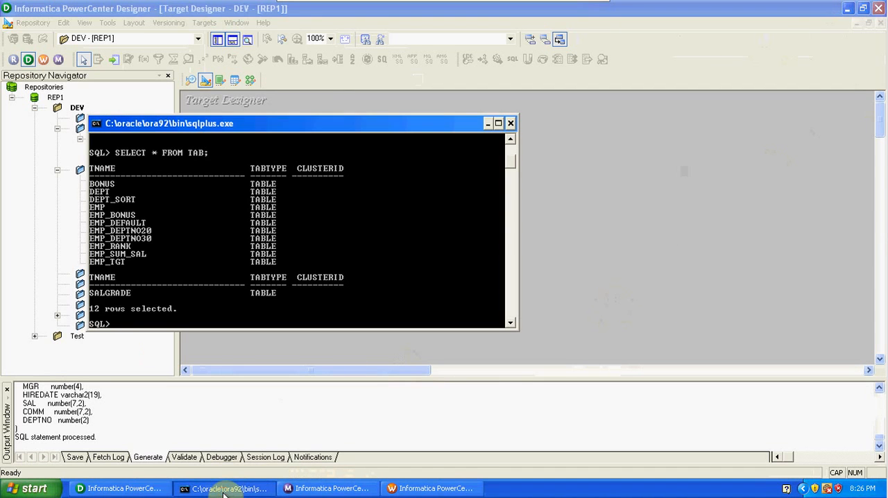
{"action": "type", "text": "SELECT * FROM ATB;"}
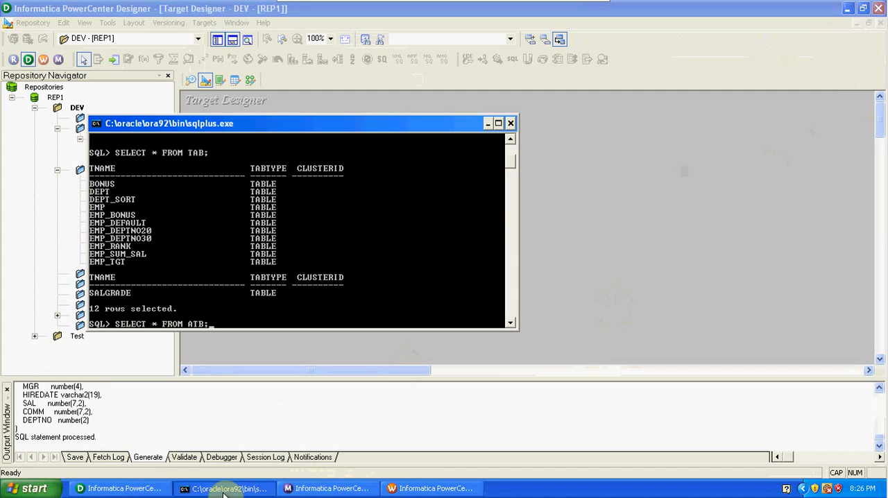
{"action": "key", "text": "Return"}
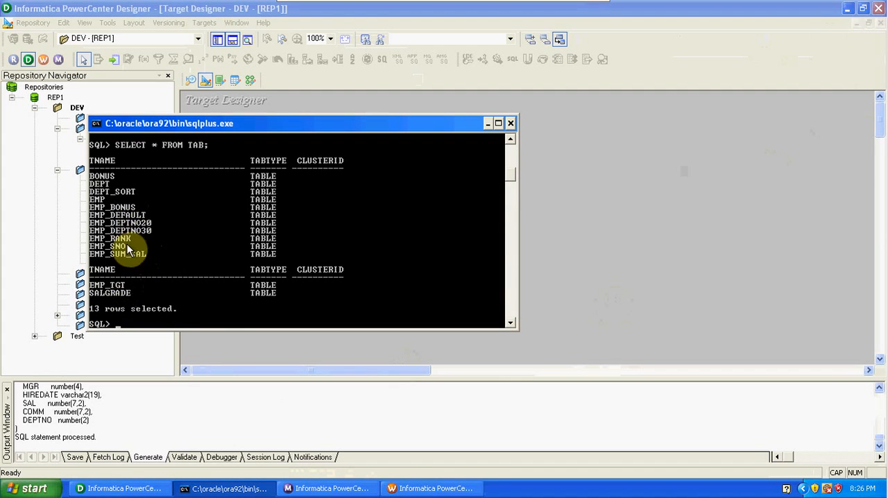
{"action": "left_click", "coordinate": [487, 123]}
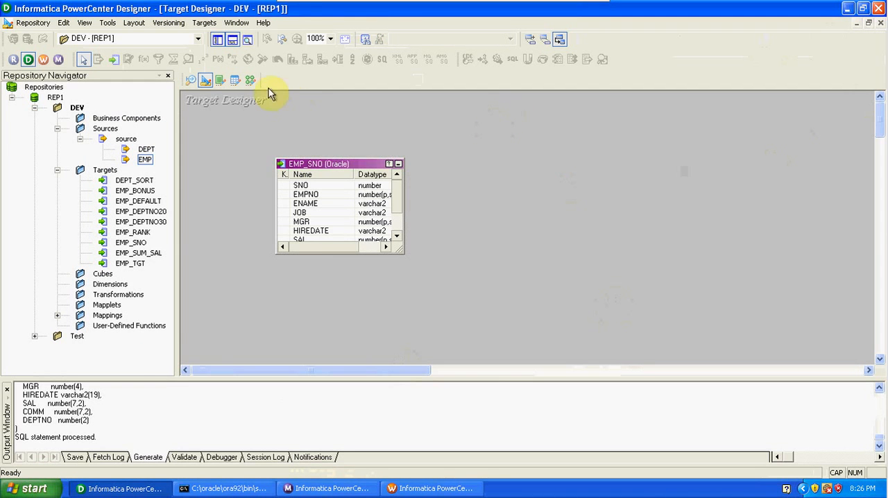
Step: Open the Mapping Designer and create a new mapping named m_SRC_TGT_SG
{"action": "left_click", "coordinate": [249, 80]}
{"action": "left_click", "coordinate": [208, 28]}
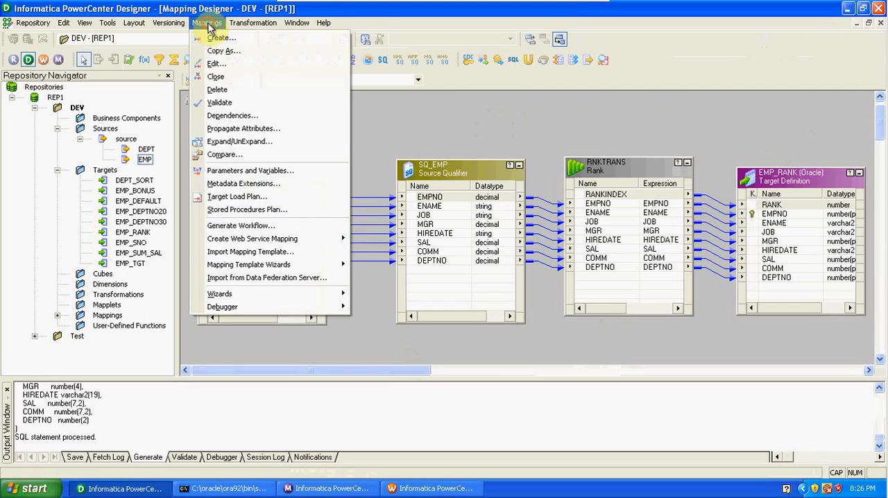
{"action": "left_click", "coordinate": [213, 39]}
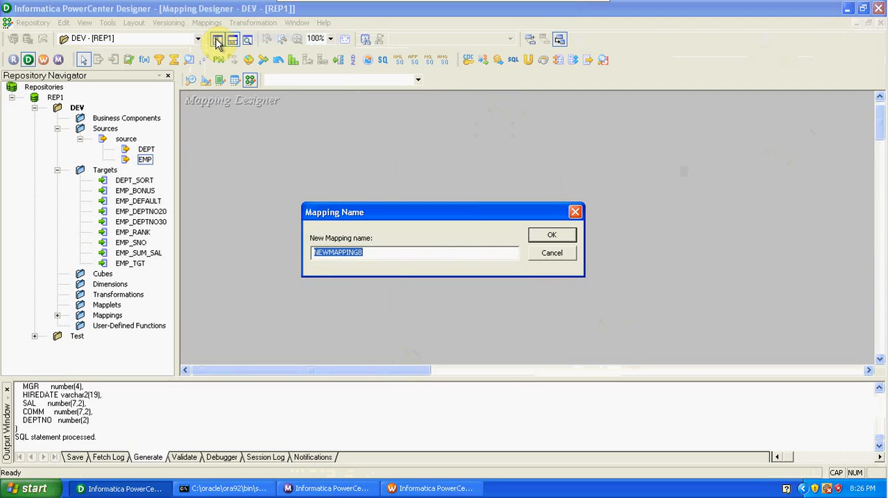
{"action": "type", "text": "M"}
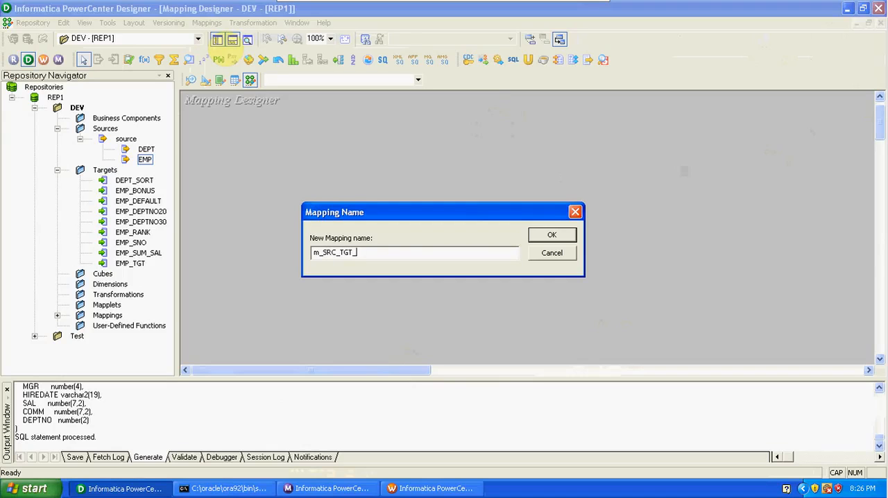
{"action": "type", "text": "_SRC_TGT_SG"}
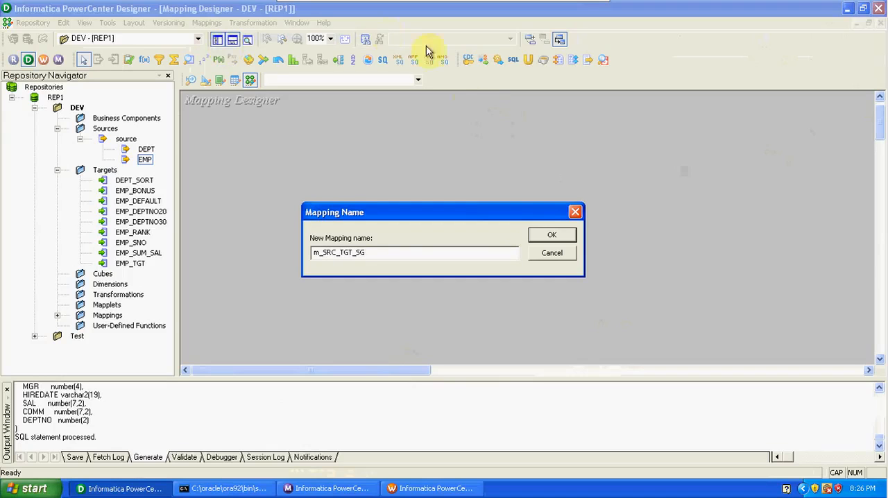
{"action": "left_click", "coordinate": [548, 237]}
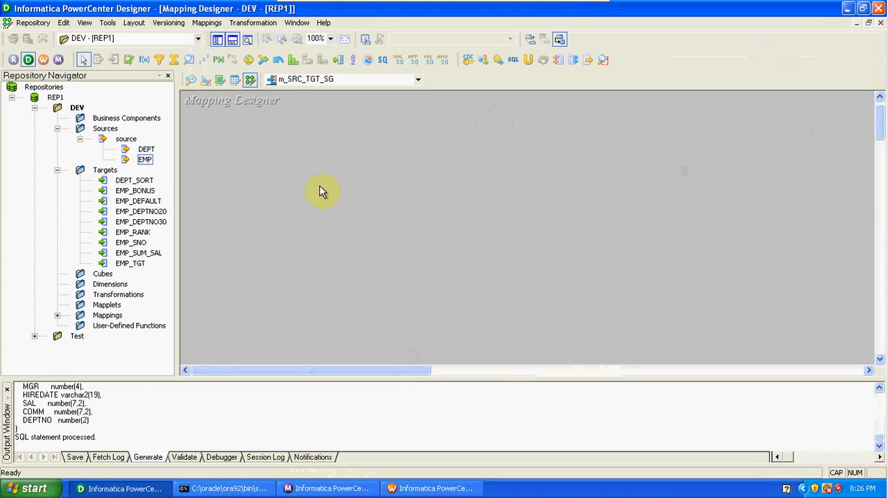
Step: Add the EMP source and the EMP_SNO target to the mapping, and hide the Repository Navigator and Output Window
{"action": "left_click_drag", "start_coordinate": [144, 160], "coordinate": [288, 174]}
{"action": "left_click_drag", "start_coordinate": [135, 243], "coordinate": [623, 221]}
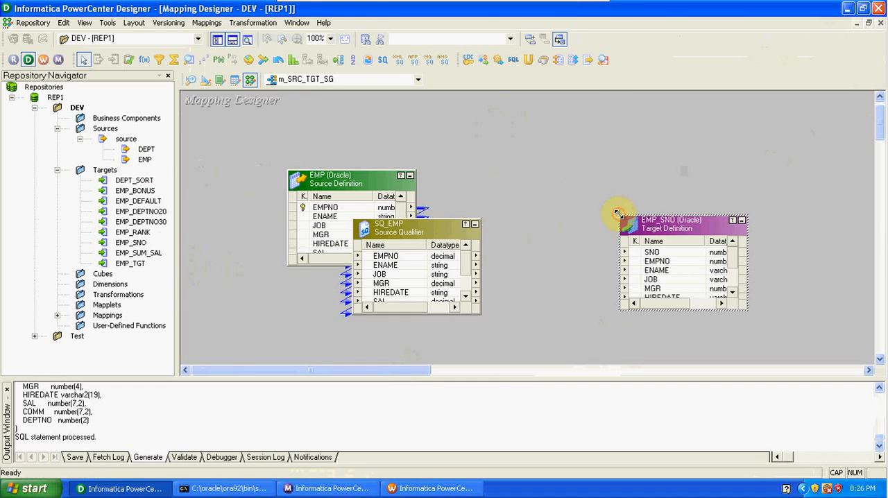
{"action": "left_click", "coordinate": [217, 41]}
{"action": "left_click", "coordinate": [233, 40]}
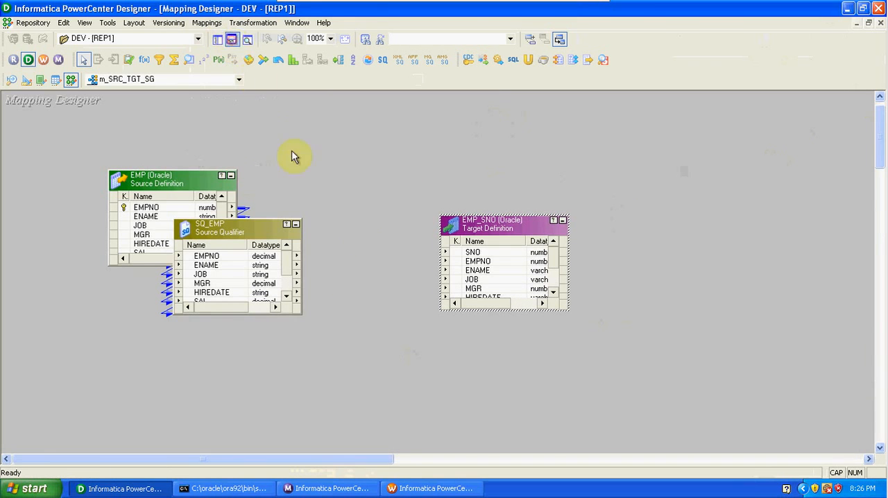
Step: Space out SQ_EMP and EMP_SNO, and enlarge the source, source qualifier and target until all their ports show
{"action": "left_click_drag", "start_coordinate": [563, 210], "coordinate": [638, 206]}
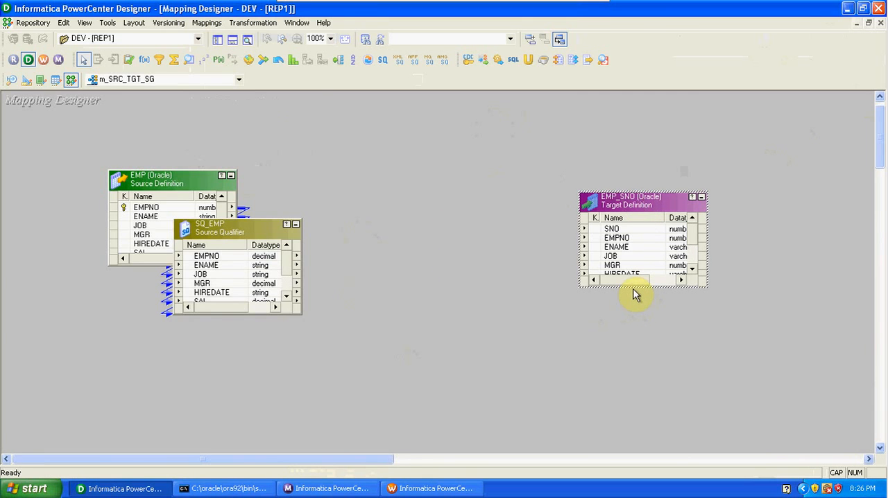
{"action": "left_click_drag", "start_coordinate": [635, 284], "coordinate": [638, 356]}
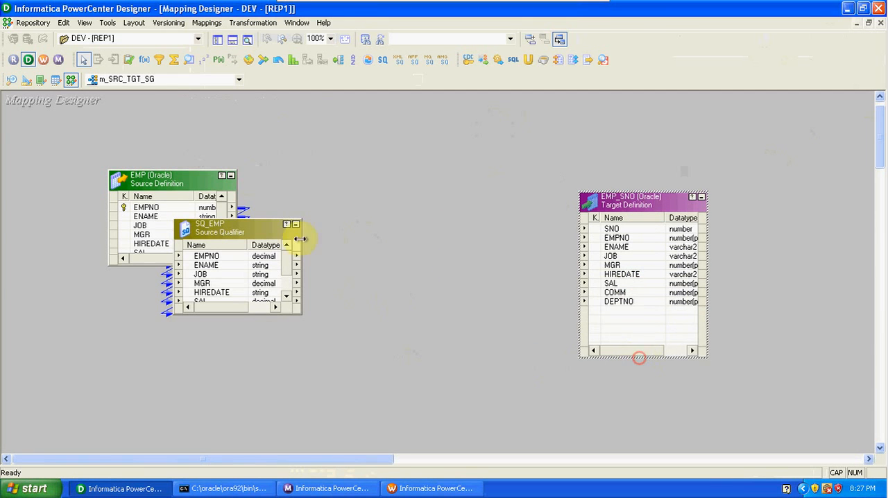
{"action": "left_click_drag", "start_coordinate": [249, 232], "coordinate": [349, 203]}
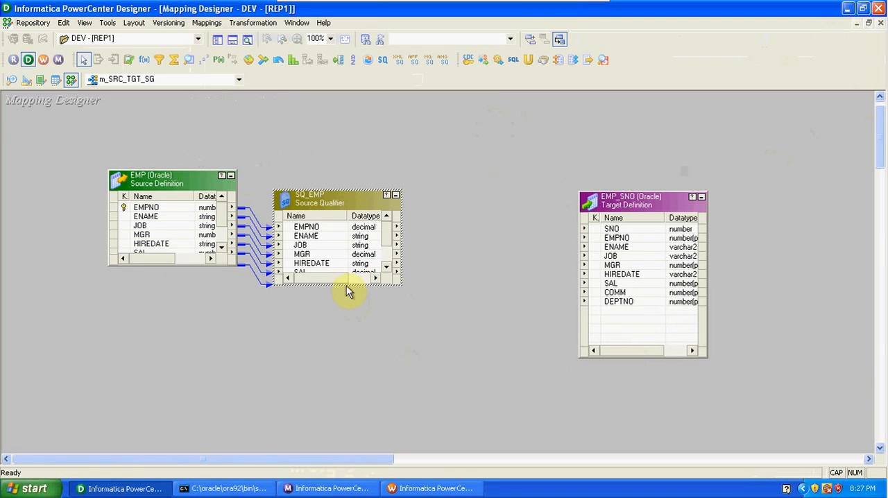
{"action": "left_click_drag", "start_coordinate": [346, 286], "coordinate": [353, 363]}
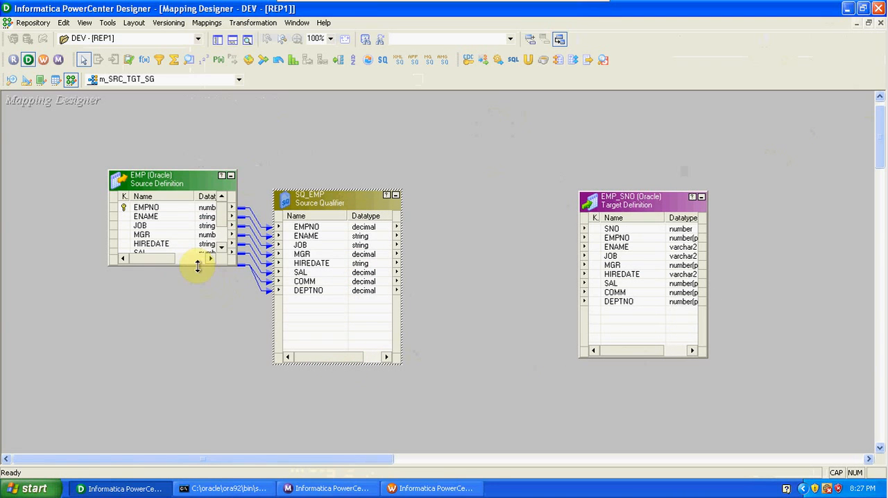
{"action": "left_click_drag", "start_coordinate": [198, 266], "coordinate": [202, 353]}
Step: Link all SQ_EMP ports, EMPNO through DEPTNO, to the matching EMP_SNO target columns, leaving SNO unconnected
{"action": "right_click", "coordinate": [316, 229]}
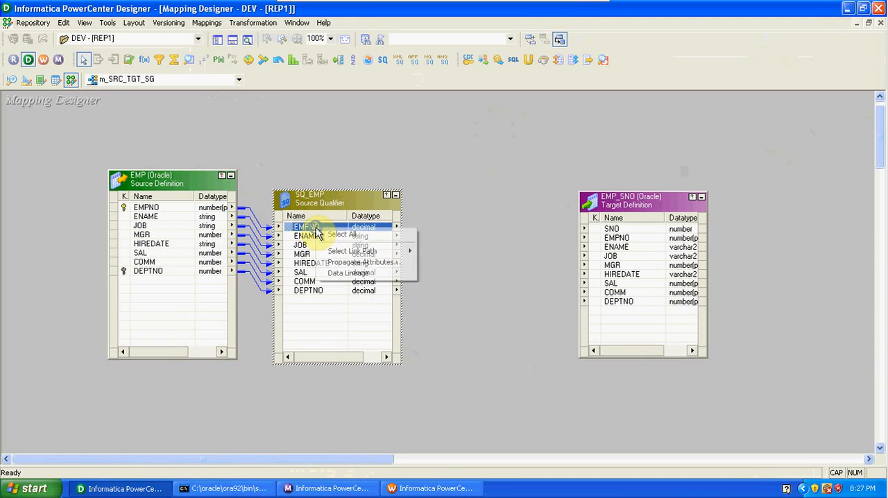
{"action": "left_click", "coordinate": [340, 235]}
{"action": "left_click_drag", "start_coordinate": [298, 234], "coordinate": [611, 244]}
Step: Rearrange the mapping so the EMP source stays high and SQ_EMP and EMP_SNO sit lower, leaving free space above them
{"action": "left_click_drag", "start_coordinate": [337, 200], "coordinate": [399, 184]}
{"action": "left_click_drag", "start_coordinate": [618, 201], "coordinate": [663, 175]}
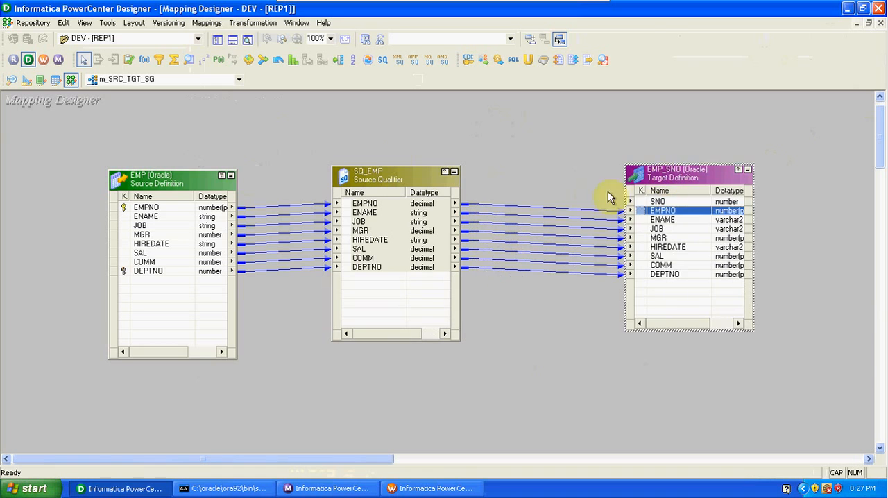
{"action": "left_click_drag", "start_coordinate": [191, 183], "coordinate": [160, 177]}
{"action": "left_click_drag", "start_coordinate": [376, 179], "coordinate": [347, 180]}
{"action": "left_click_drag", "start_coordinate": [681, 174], "coordinate": [671, 224]}
{"action": "left_click_drag", "start_coordinate": [366, 188], "coordinate": [353, 282]}
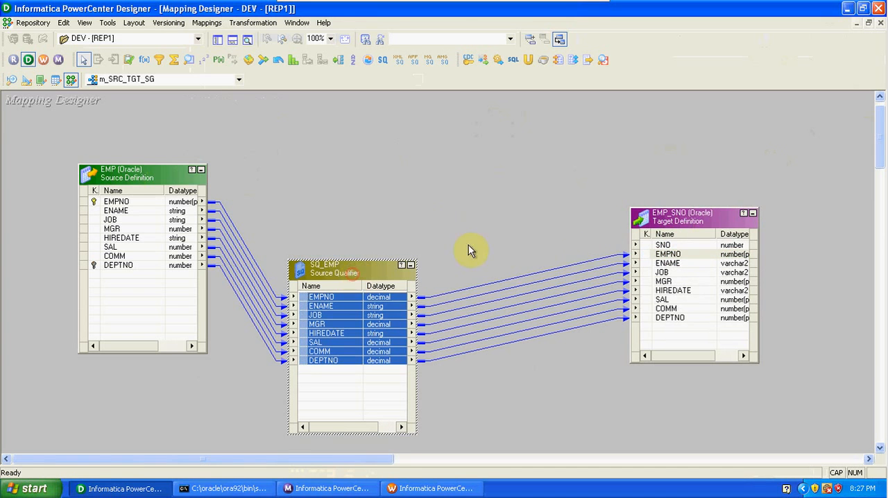
{"action": "left_click_drag", "start_coordinate": [676, 224], "coordinate": [678, 267]}
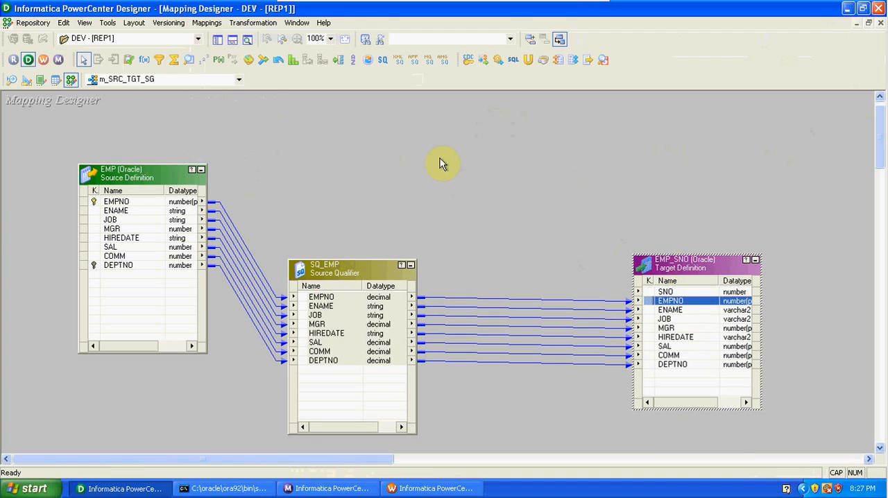
Step: Add a Sequence Generator transformation above the source qualifier and target, and link its NEXTVAL port to SNO in EMP_SNO
{"action": "left_click", "coordinate": [202, 62]}
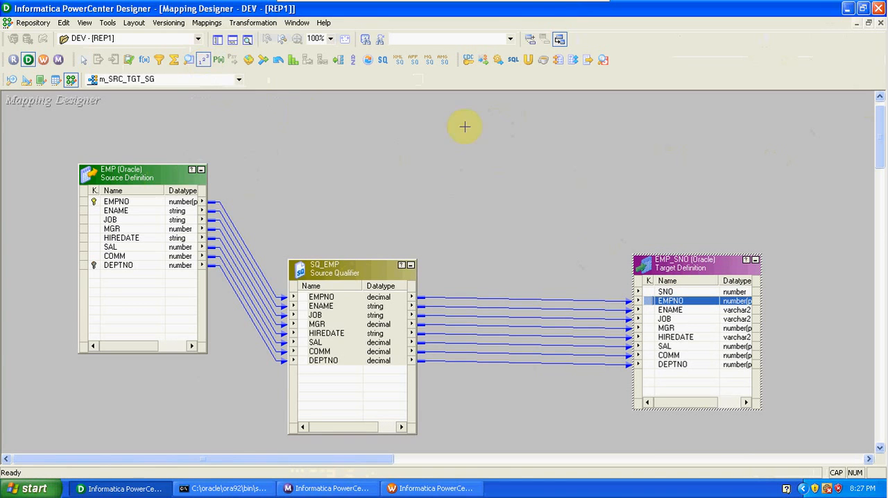
{"action": "left_click", "coordinate": [486, 126]}
{"action": "left_click_drag", "start_coordinate": [560, 132], "coordinate": [501, 130]}
{"action": "left_click", "coordinate": [481, 162]}
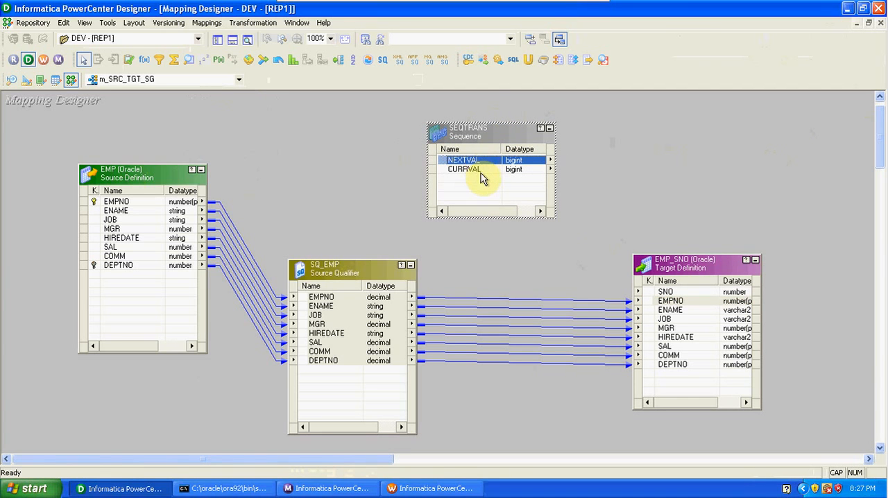
{"action": "left_click", "coordinate": [480, 171]}
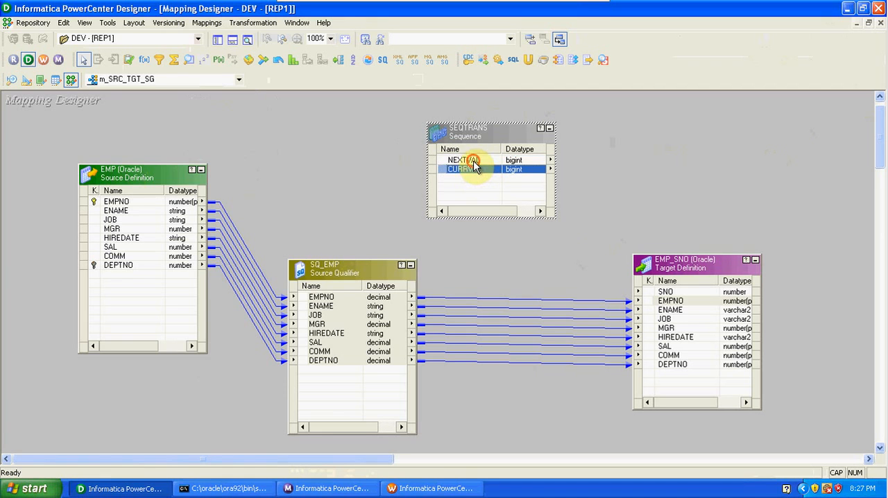
{"action": "left_click", "coordinate": [473, 160]}
{"action": "left_click_drag", "start_coordinate": [475, 164], "coordinate": [665, 296]}
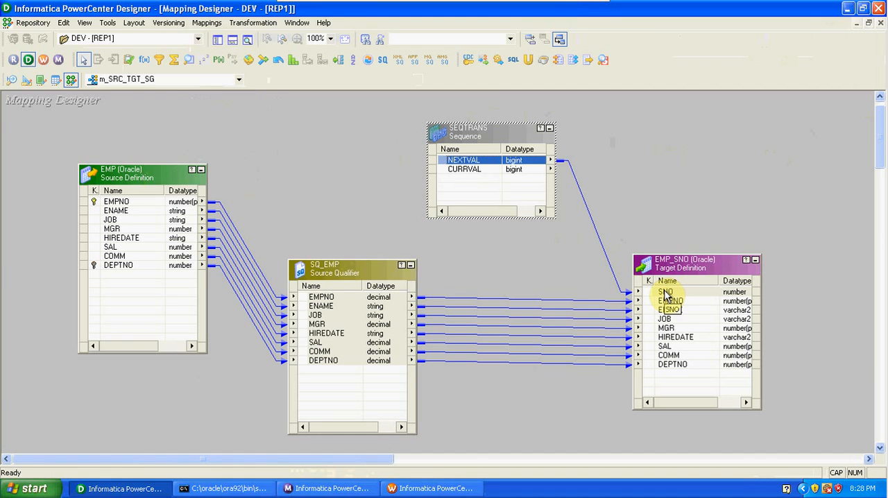
Step: Examine the Sequence Generator's ports and its Start Value, End Value, Current Value and Cycle properties, then close its settings
{"action": "double_click", "coordinate": [515, 139]}
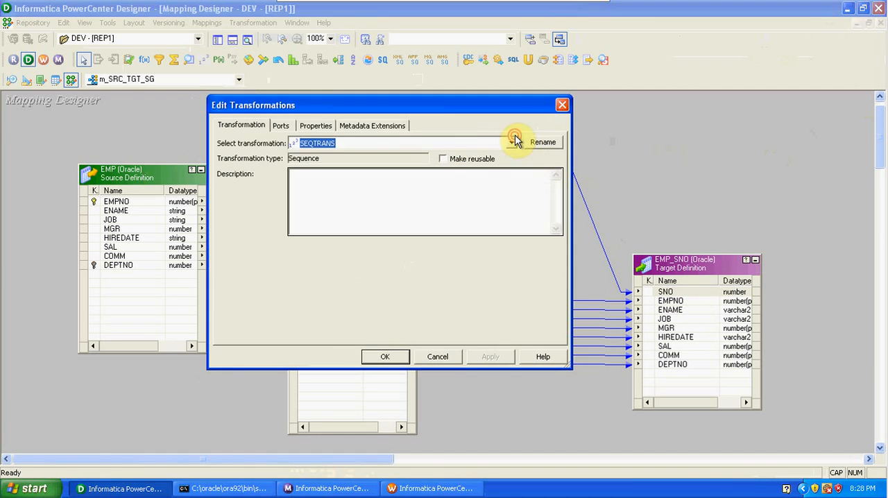
{"action": "left_click", "coordinate": [282, 127]}
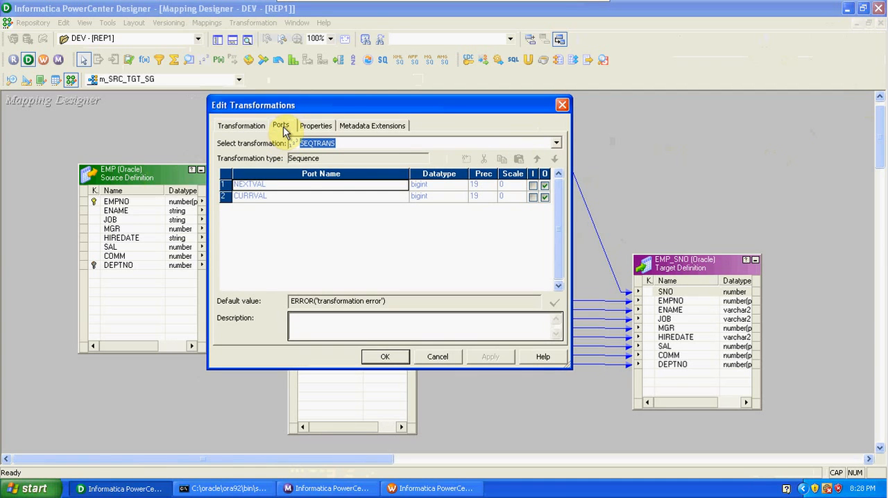
{"action": "left_click", "coordinate": [309, 130]}
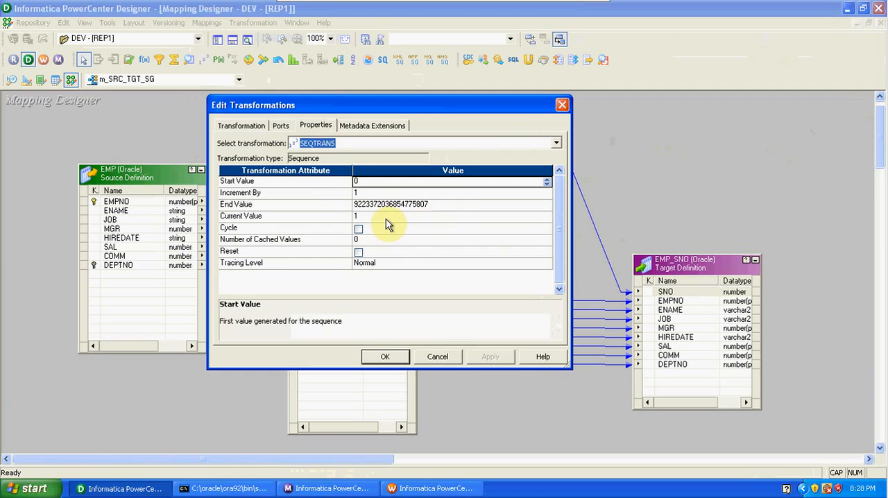
{"action": "left_click", "coordinate": [385, 217]}
{"action": "left_click", "coordinate": [439, 203]}
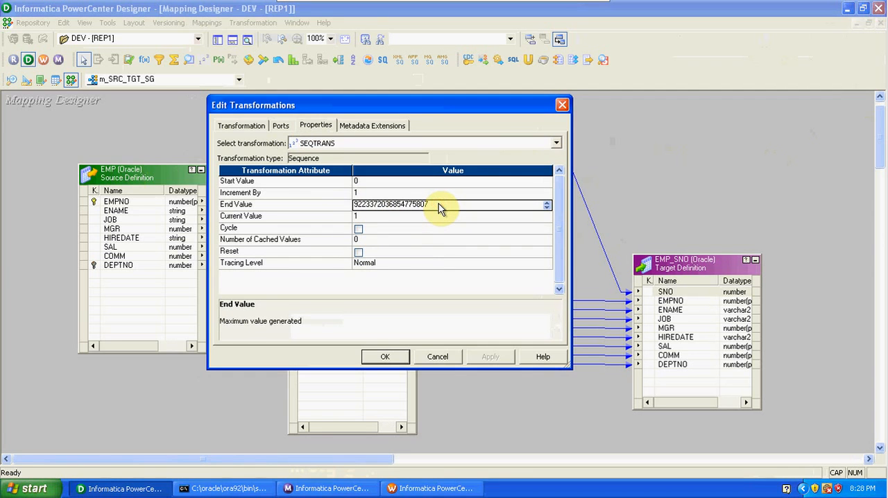
{"action": "left_click", "coordinate": [358, 229]}
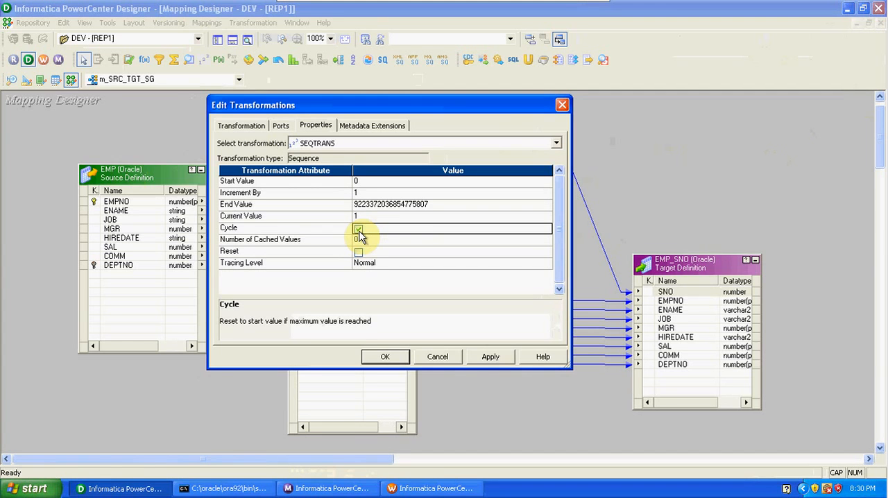
{"action": "left_click", "coordinate": [360, 233]}
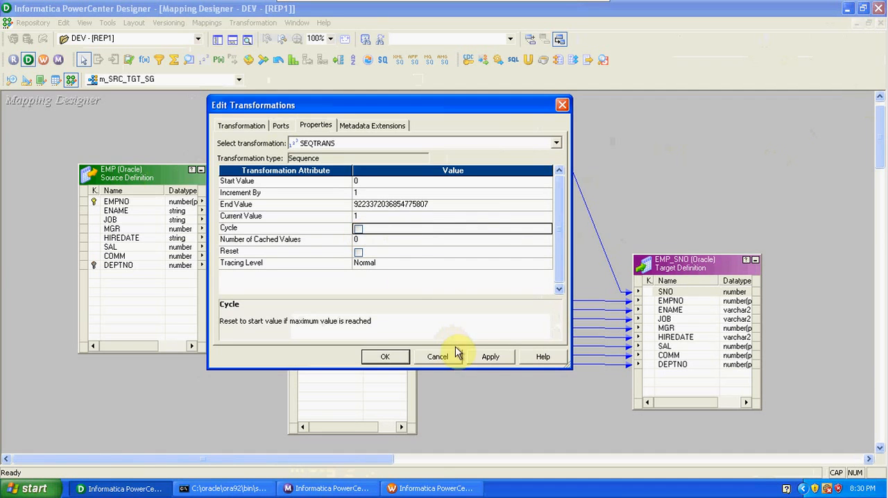
{"action": "left_click", "coordinate": [488, 358]}
{"action": "left_click", "coordinate": [385, 357]}
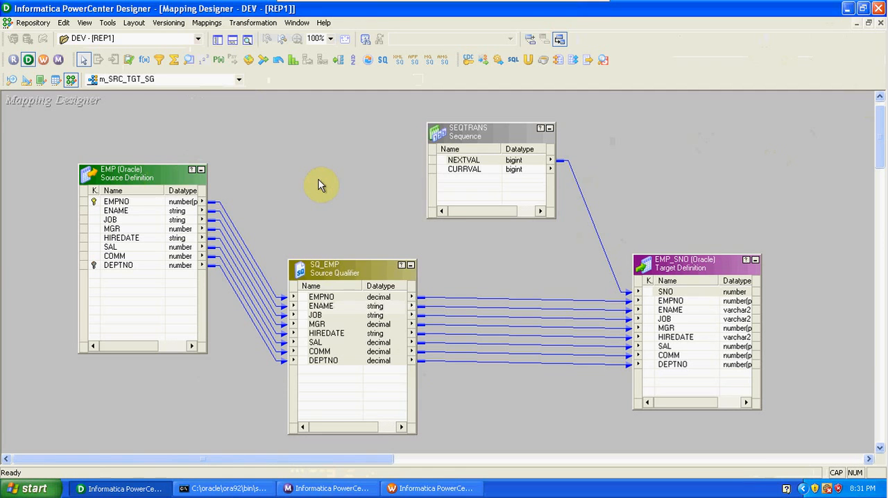
{"action": "left_click", "coordinate": [55, 490]}
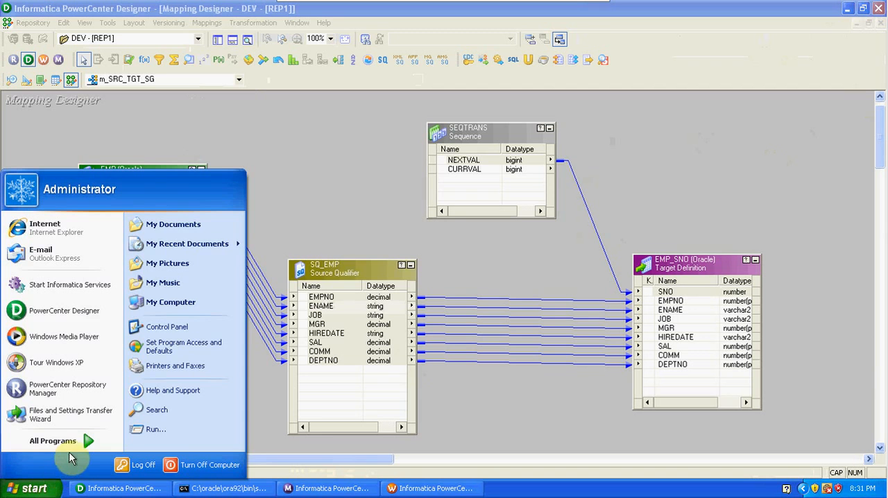
{"action": "mouse_move", "coordinate": [69, 443]}
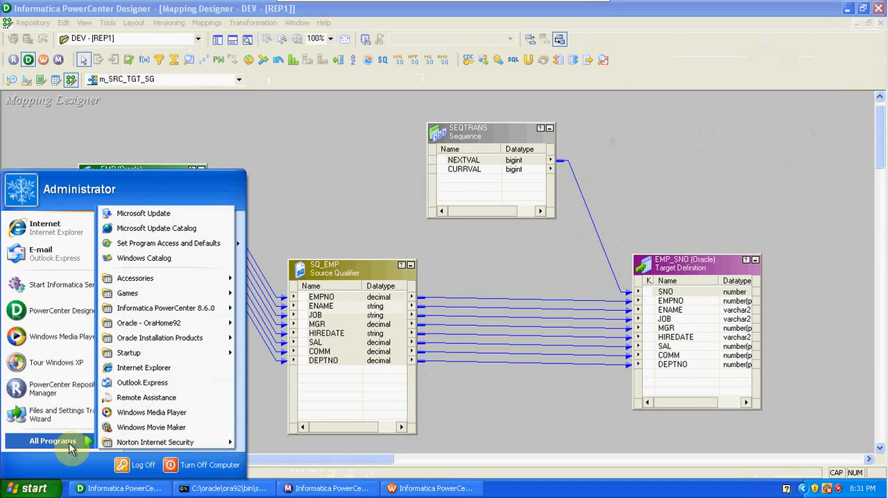
{"action": "mouse_move", "coordinate": [156, 339]}
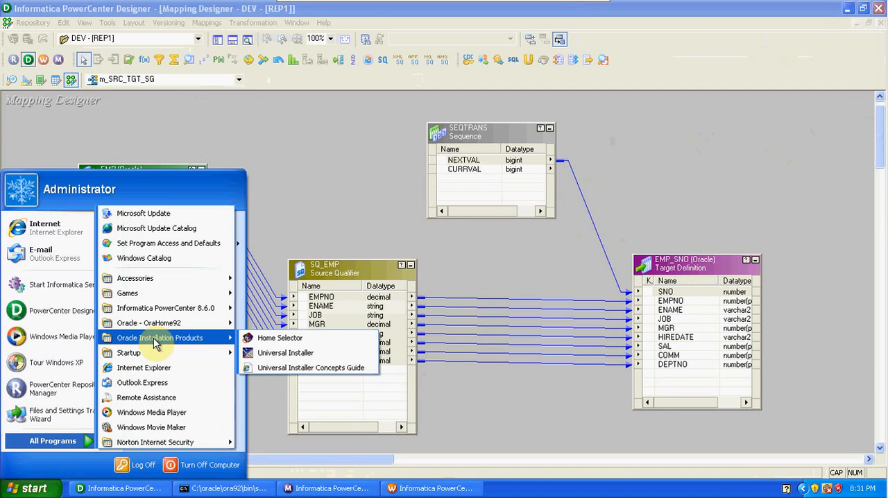
{"action": "mouse_move", "coordinate": [159, 278]}
{"action": "left_click", "coordinate": [392, 219]}
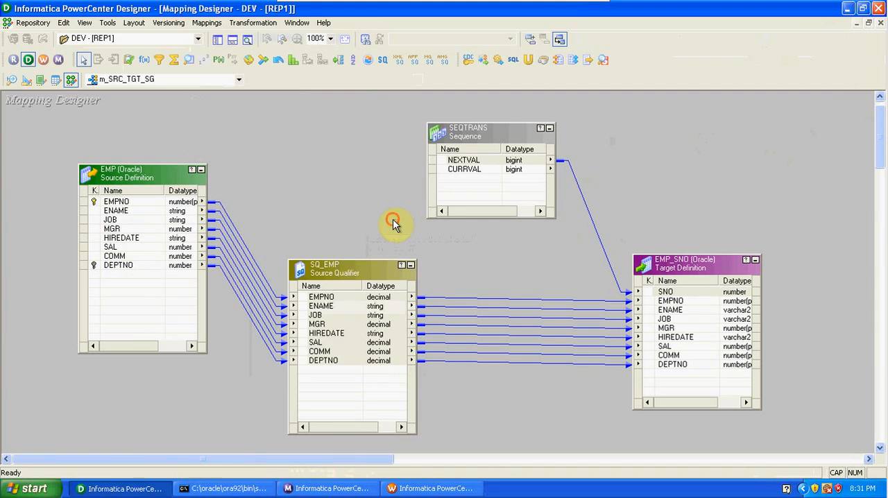
Step: Leave the virtual machine's full-screen mode and open Microsoft Office Excel 2007 on the host computer
{"action": "mouse_move", "coordinate": [573, 9]}
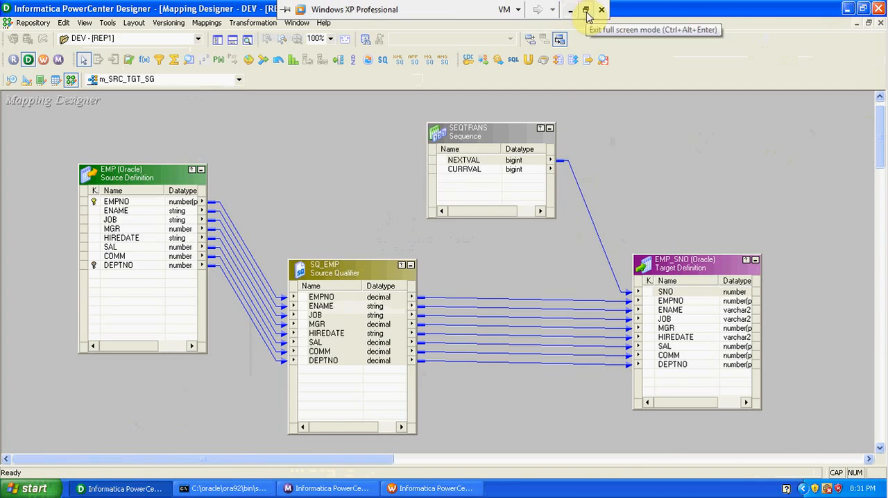
{"action": "left_click", "coordinate": [586, 9]}
{"action": "left_click", "coordinate": [14, 494]}
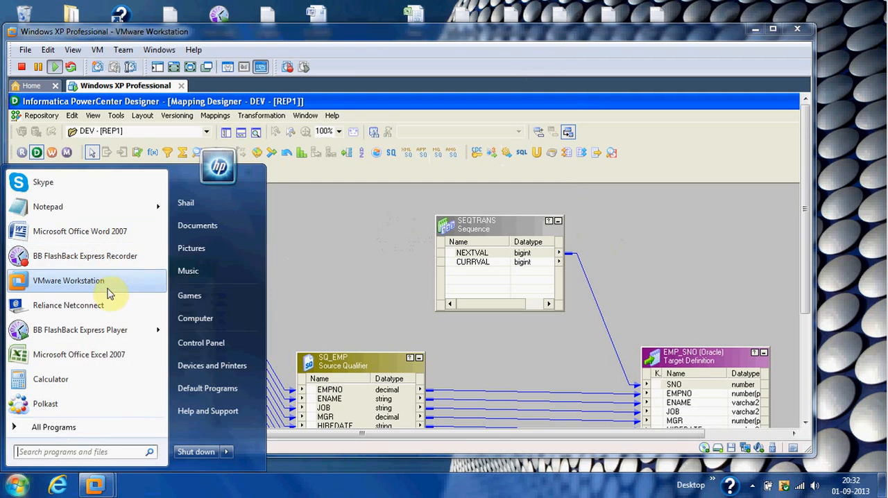
{"action": "left_click", "coordinate": [102, 354]}
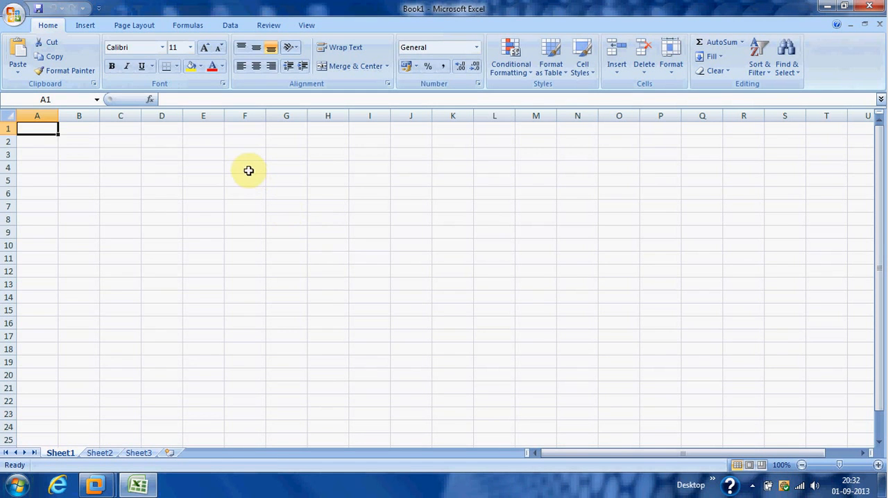
Step: Enter the column headings empno, ename, sal and loc in cells F4 to I4
{"action": "left_click", "coordinate": [248, 170]}
{"action": "type", "text": "empno"}
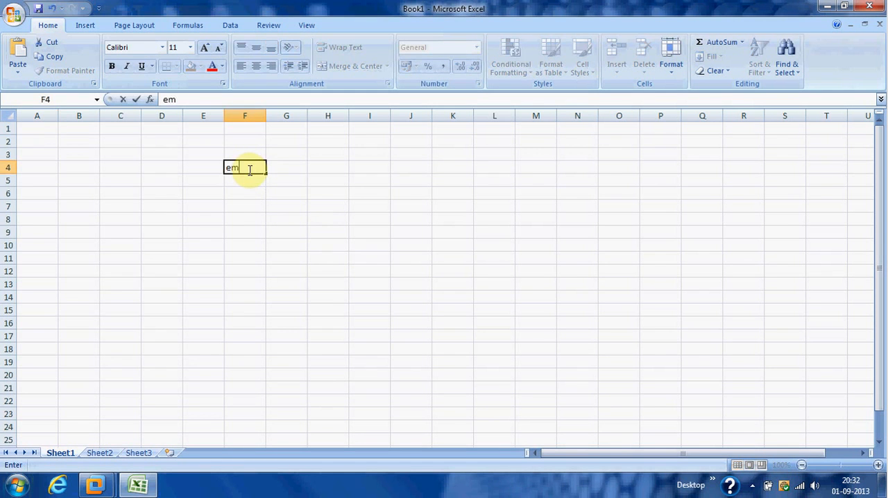
{"action": "left_click", "coordinate": [281, 167]}
{"action": "type", "text": "ename"}
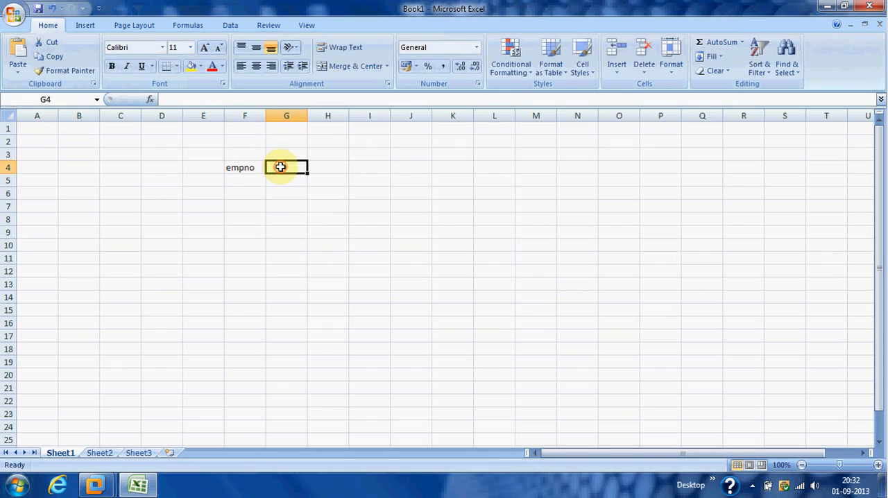
{"action": "left_click", "coordinate": [321, 167]}
{"action": "type", "text": "sal"}
{"action": "left_click", "coordinate": [363, 168]}
{"action": "type", "text": "loc"}
Step: Fill the first record in row 5 with empno 10, the employee's name, sal 10000 and loc us
{"action": "left_click", "coordinate": [252, 181]}
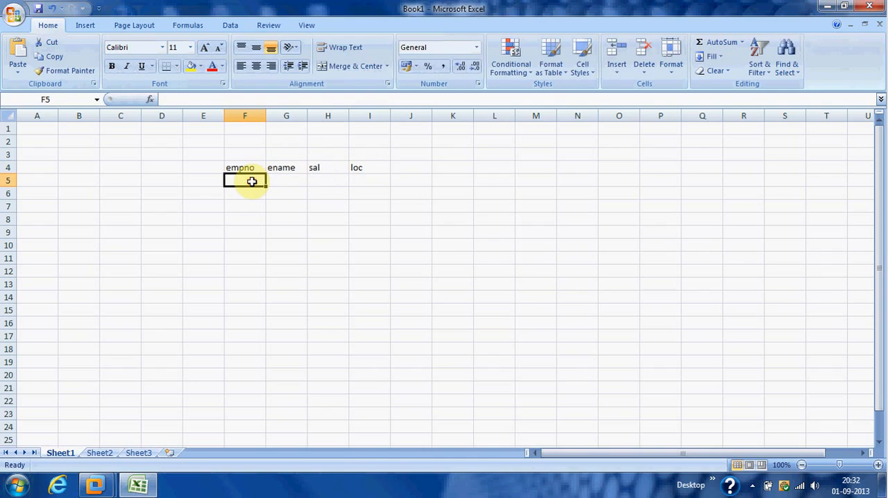
{"action": "type", "text": "10"}
{"action": "key", "text": "Tab"}
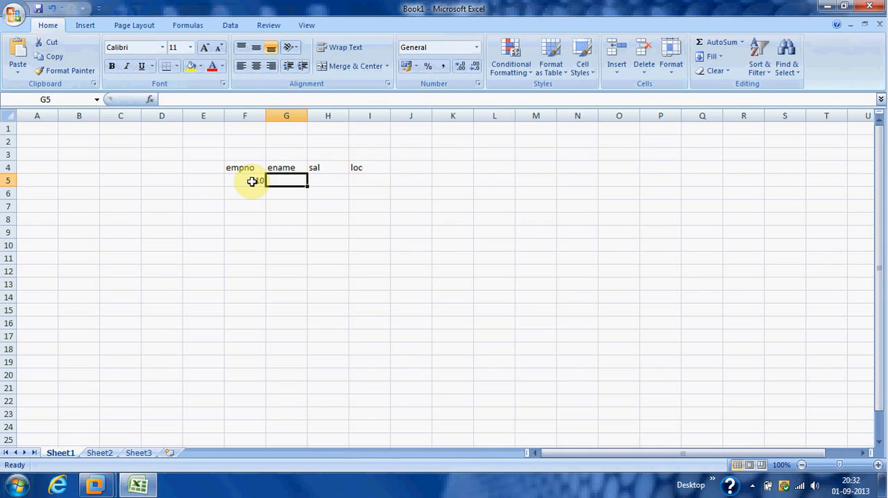
{"action": "type", "text": "sai"}
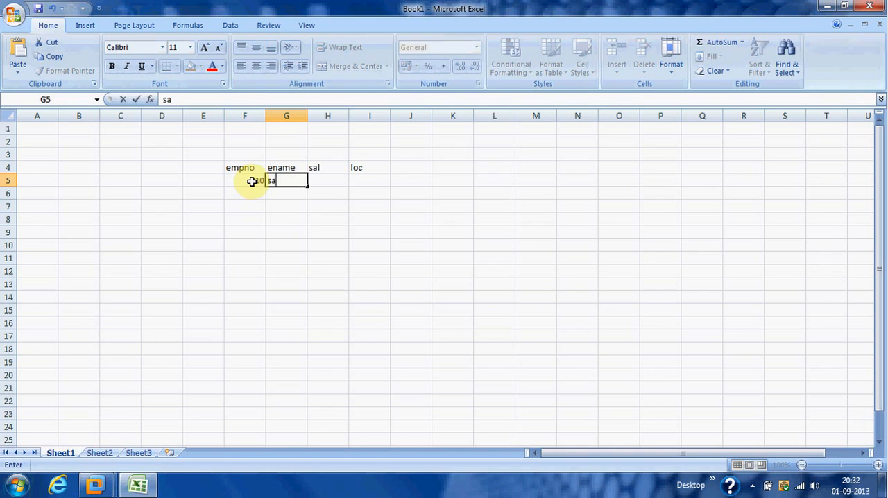
{"action": "left_click", "coordinate": [318, 181]}
{"action": "type", "text": "10000"}
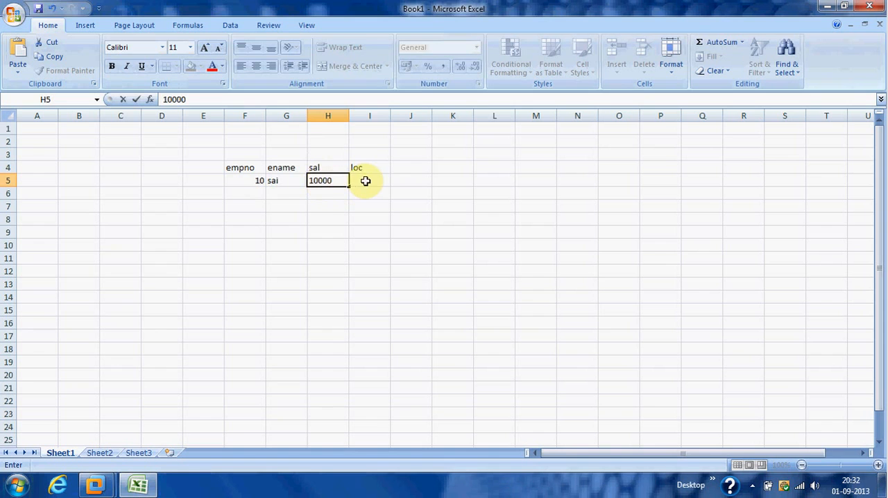
{"action": "left_click", "coordinate": [364, 180]}
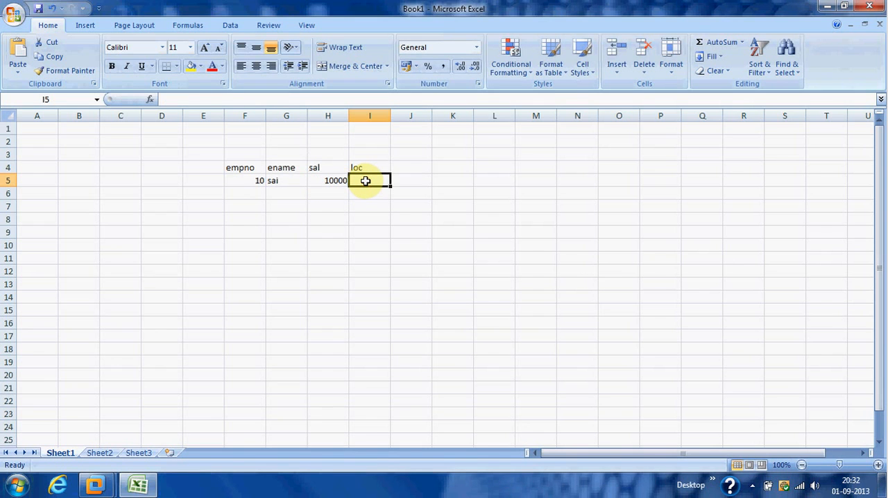
{"action": "type", "text": "us"}
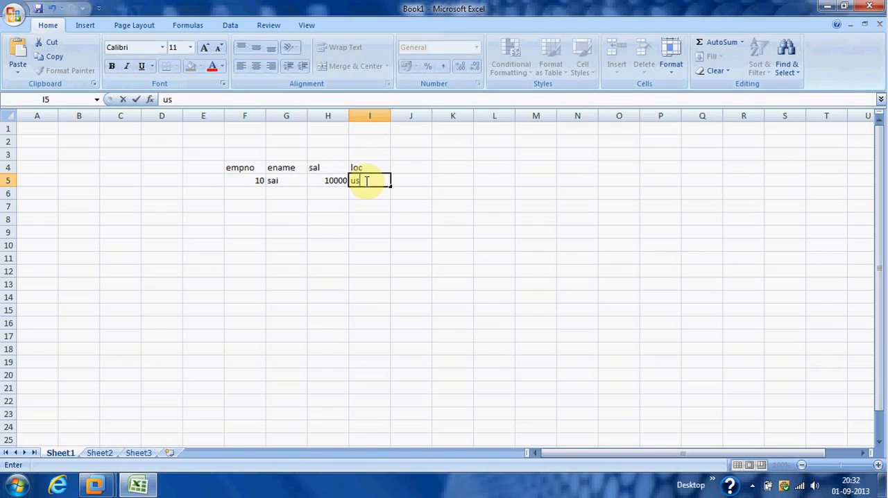
Step: Enter a second record in row 6 with the same empno 10 and employee name, sal 12000 and loc us
{"action": "left_click", "coordinate": [260, 189]}
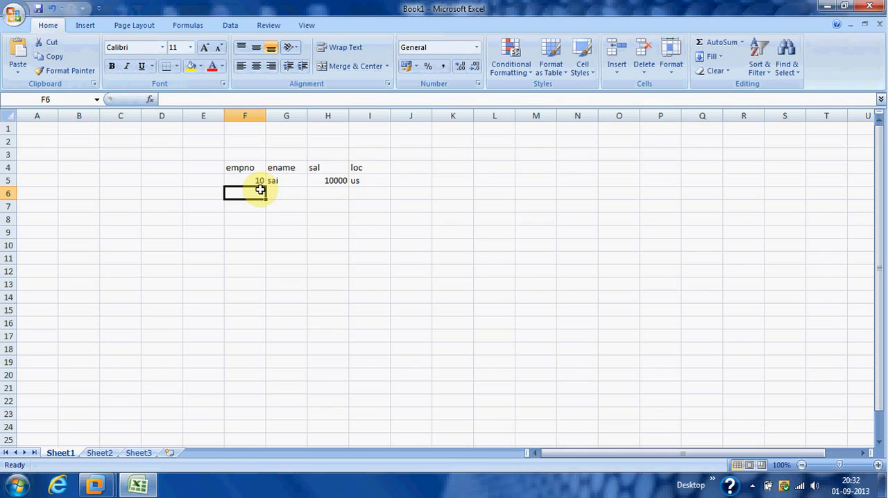
{"action": "type", "text": "10"}
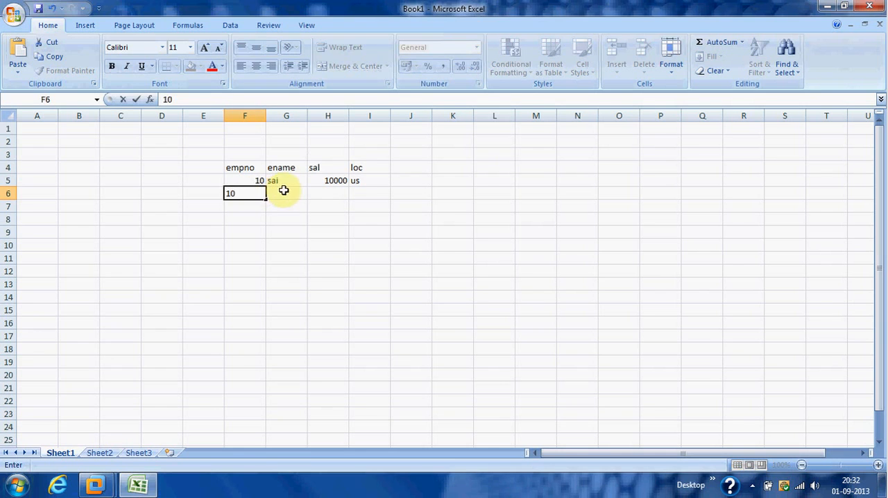
{"action": "left_click", "coordinate": [286, 193]}
{"action": "type", "text": "sai"}
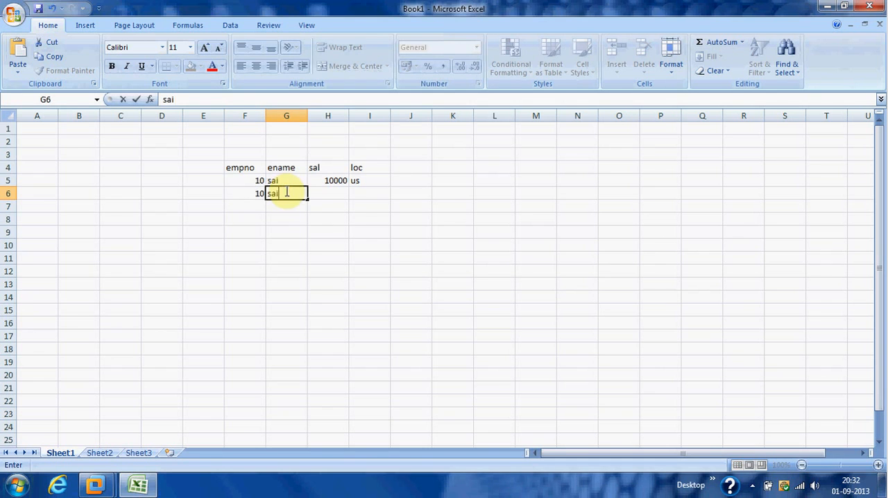
{"action": "left_click", "coordinate": [329, 193]}
{"action": "type", "text": "12000"}
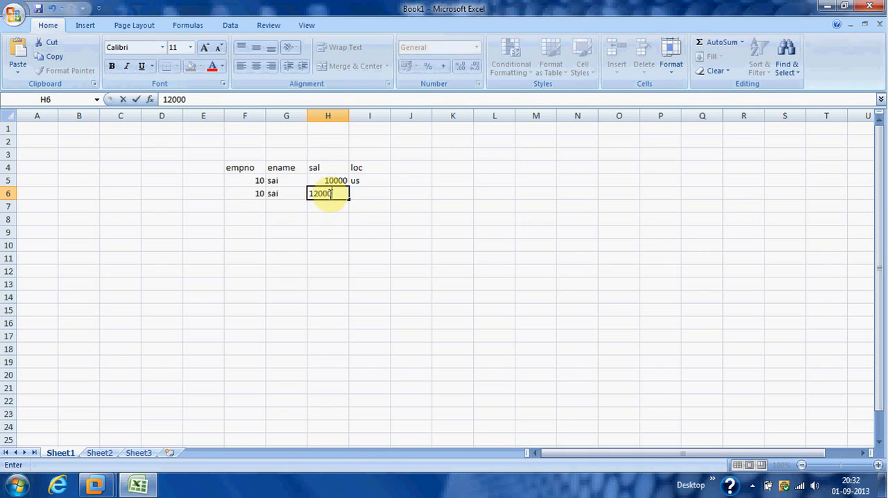
{"action": "left_click", "coordinate": [385, 191]}
{"action": "type", "text": "us"}
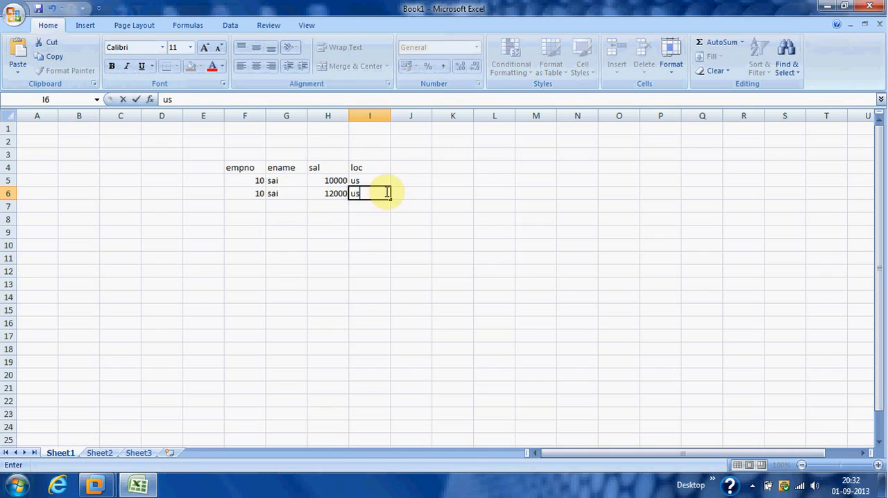
{"action": "left_click", "coordinate": [251, 179]}
{"action": "left_click", "coordinate": [254, 194]}
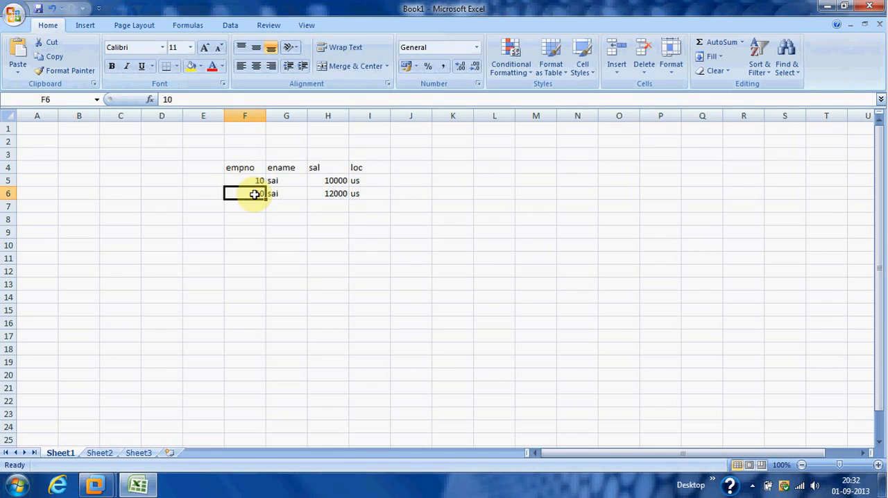
Step: Add a sno column heading in E4 and number the two existing records 1 and 2 in E5 and E6
{"action": "left_click", "coordinate": [246, 168]}
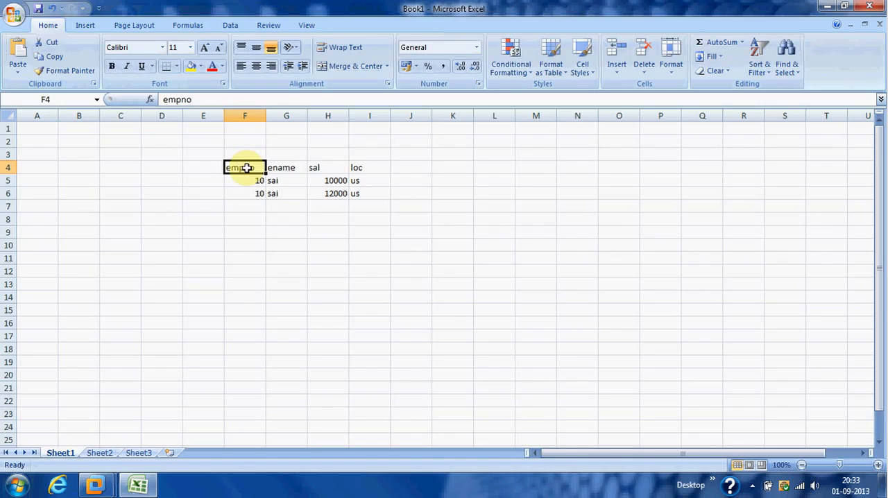
{"action": "left_click", "coordinate": [211, 167]}
{"action": "type", "text": "sno"}
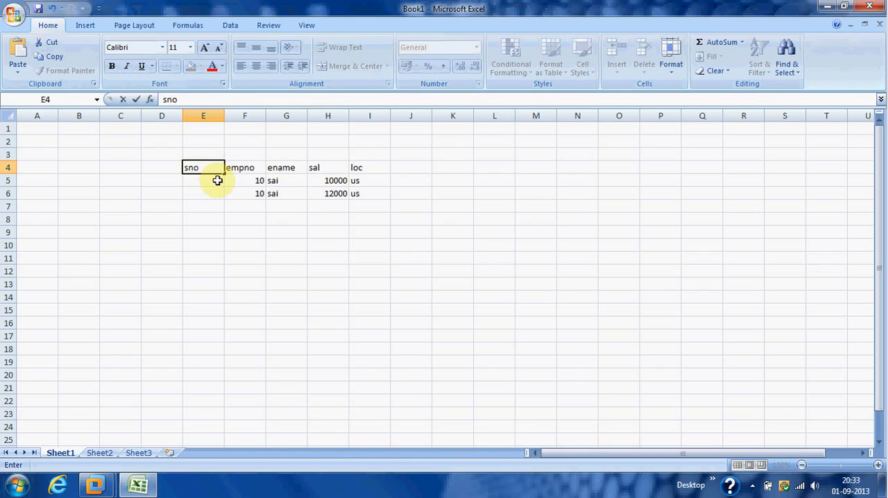
{"action": "left_click", "coordinate": [217, 181]}
{"action": "type", "text": "1"}
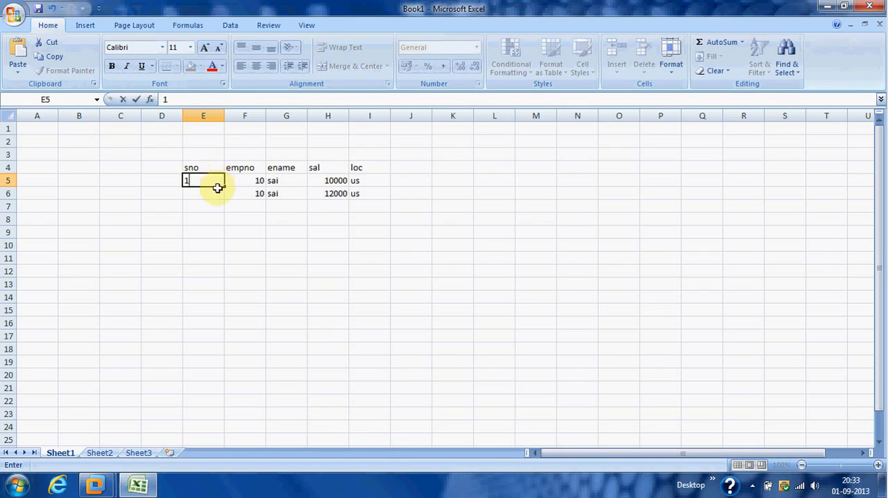
{"action": "left_click", "coordinate": [218, 192]}
{"action": "type", "text": "2"}
{"action": "left_click", "coordinate": [217, 218]}
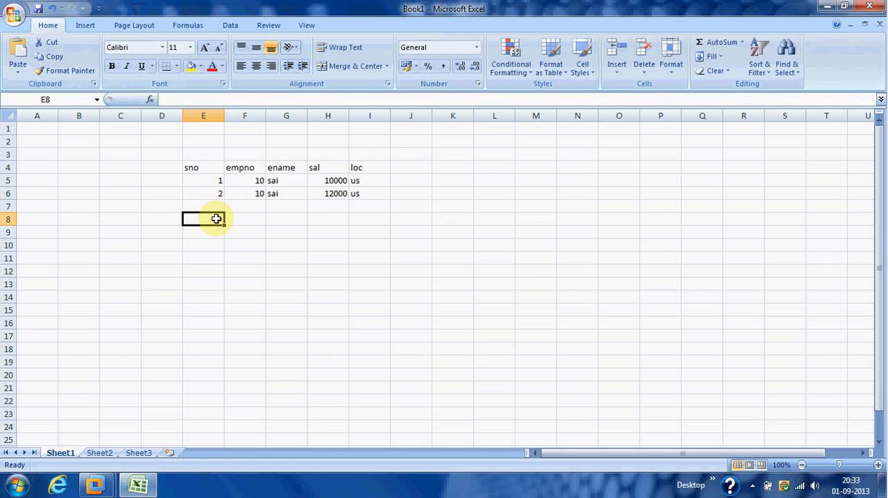
{"action": "left_click", "coordinate": [215, 181]}
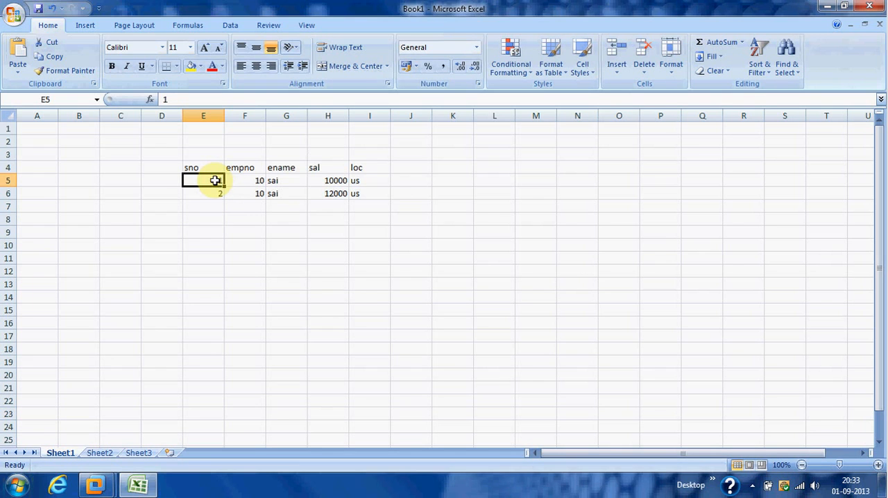
Step: Enter a third record in row 7 with sno 3, empno 10, the same employee name and sal 12000
{"action": "left_click", "coordinate": [217, 204]}
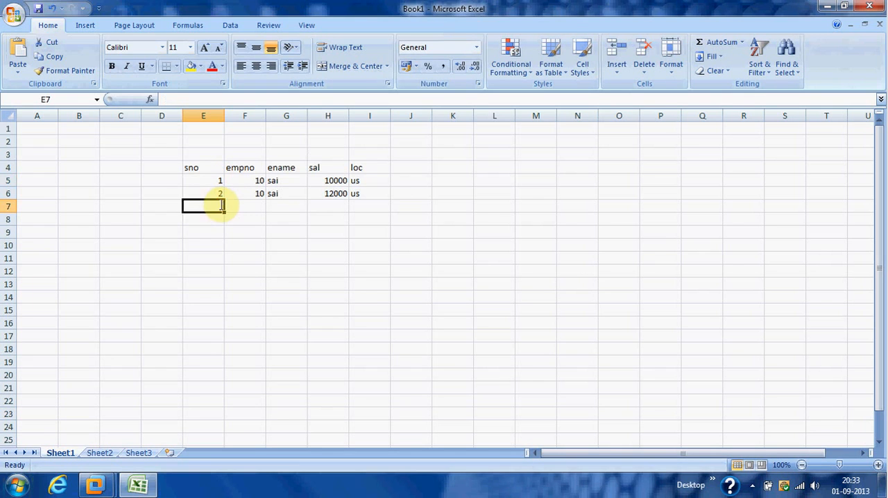
{"action": "type", "text": "3"}
{"action": "left_click", "coordinate": [240, 205]}
{"action": "type", "text": "10"}
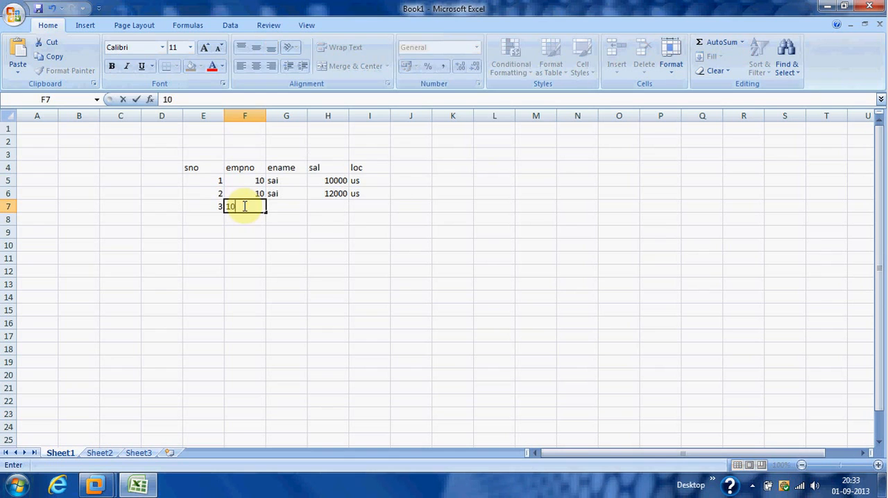
{"action": "left_click", "coordinate": [295, 204]}
{"action": "type", "text": "sai"}
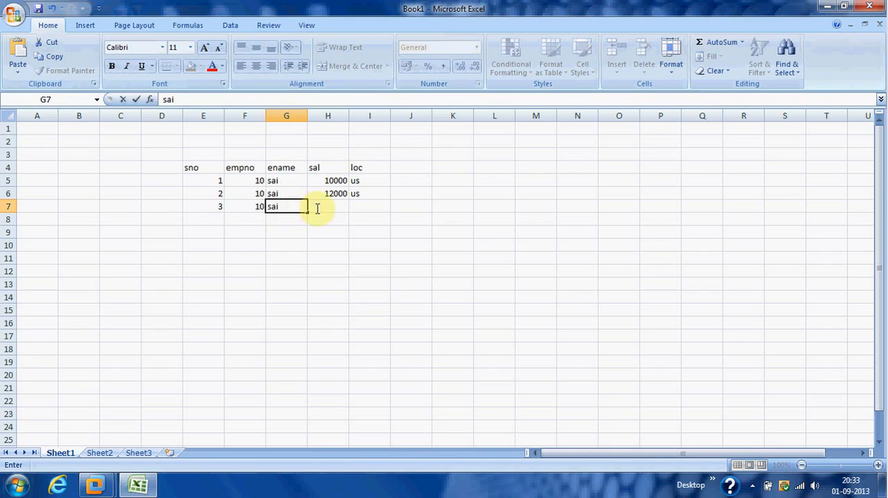
{"action": "left_click", "coordinate": [326, 206]}
{"action": "type", "text": "12000"}
{"action": "left_click", "coordinate": [358, 204]}
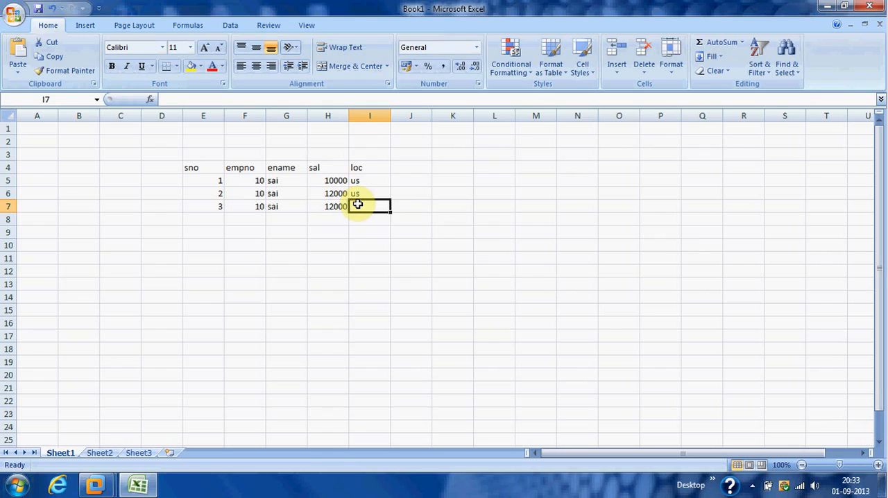
Step: Set the third record's loc to uk in cell I7
{"action": "left_click", "coordinate": [243, 179]}
{"action": "left_click", "coordinate": [209, 179]}
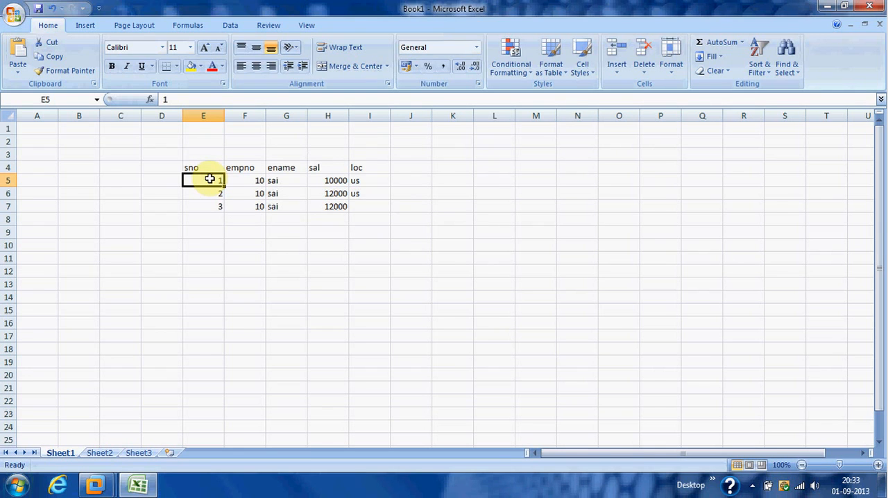
{"action": "left_click", "coordinate": [205, 167]}
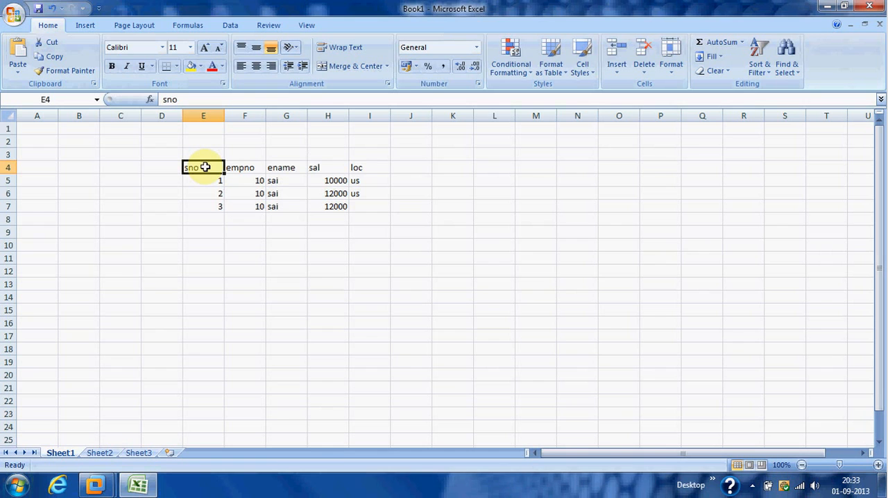
{"action": "left_click", "coordinate": [370, 208]}
{"action": "type", "text": "uk"}
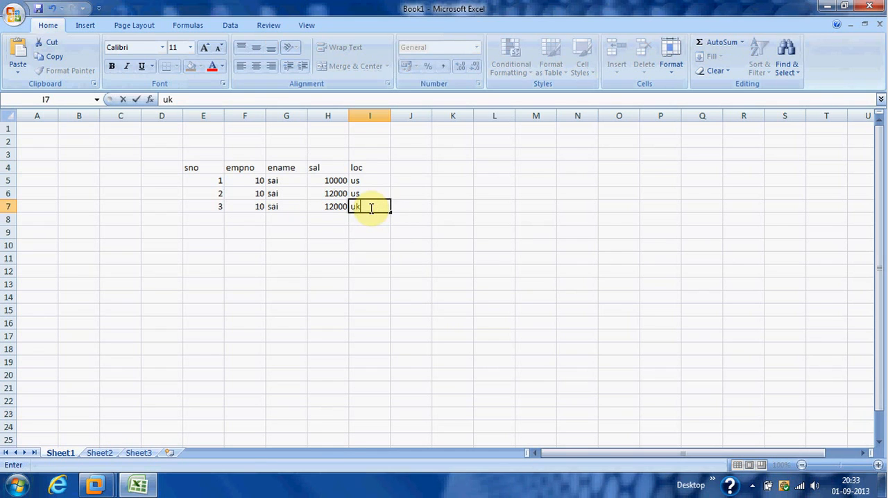
{"action": "left_click", "coordinate": [221, 218]}
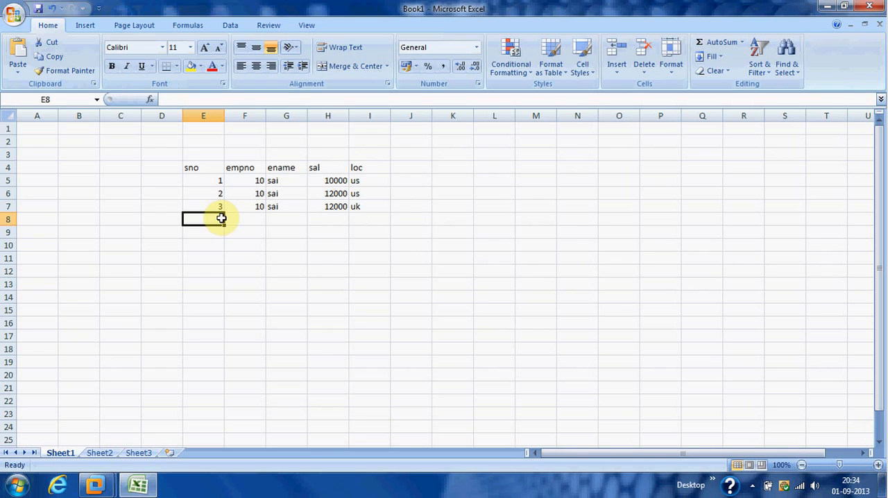
Step: Switch back to the Windows XP Professional virtual machine and show it in full-screen mode
{"action": "left_click", "coordinate": [95, 484]}
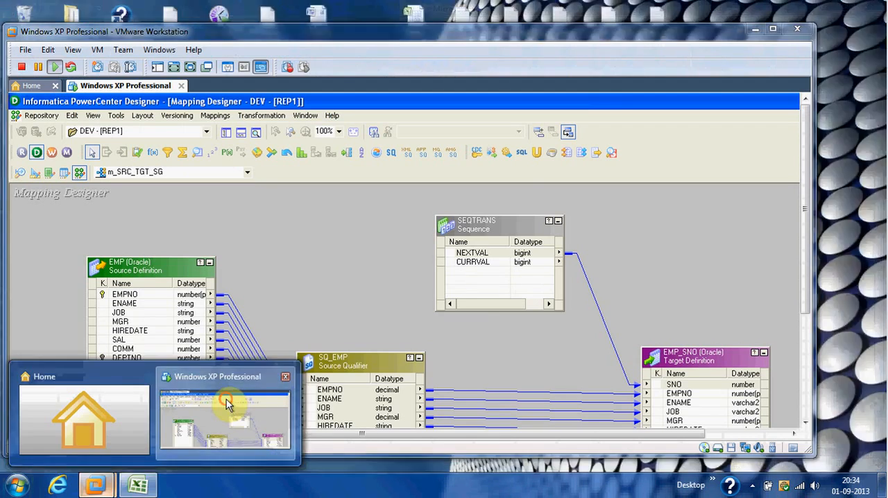
{"action": "left_click", "coordinate": [226, 399]}
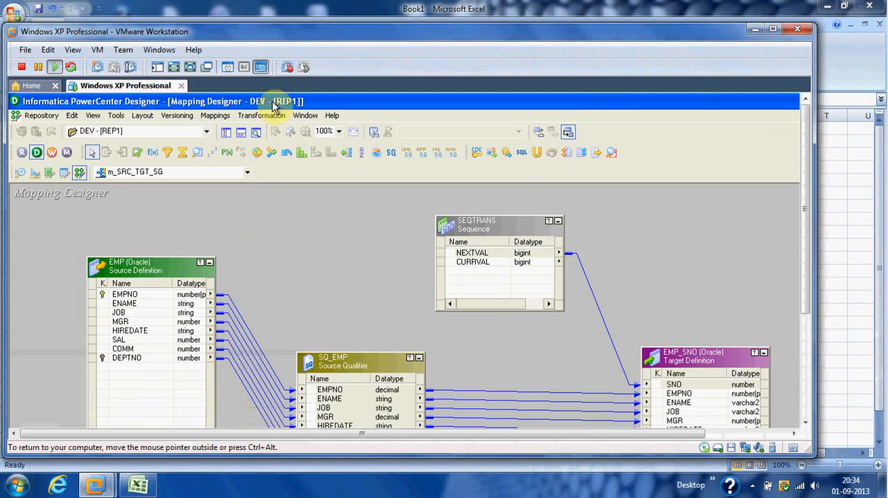
{"action": "left_click", "coordinate": [191, 67]}
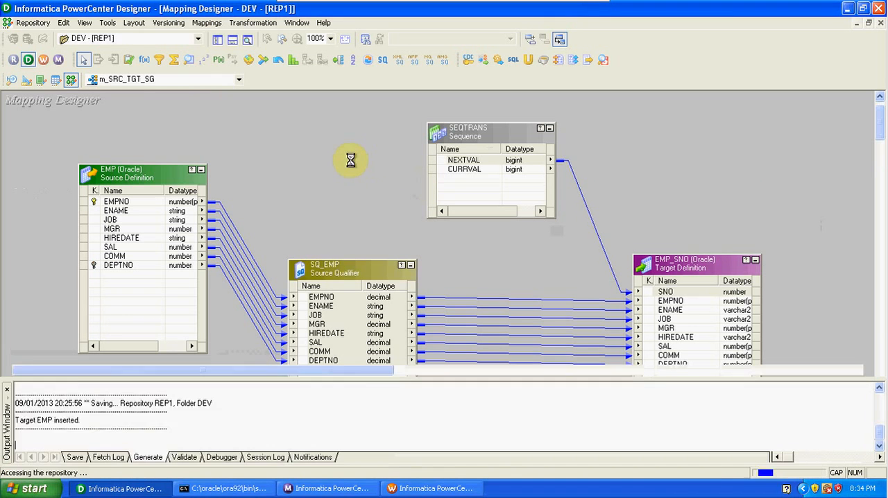
Step: Switch to Informatica Workflow Manager and create a workflow named w_SRC_TGT_SG
{"action": "left_click", "coordinate": [44, 61]}
{"action": "left_click", "coordinate": [204, 23]}
{"action": "left_click", "coordinate": [212, 39]}
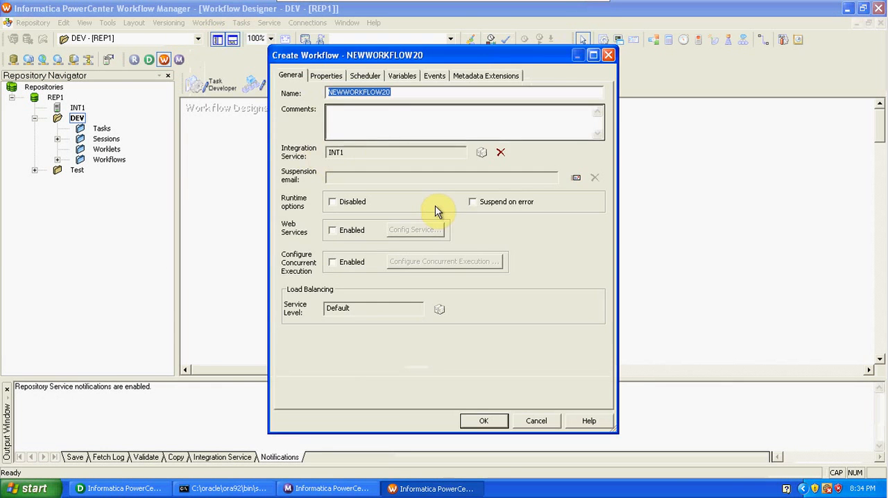
{"action": "type", "text": "w_"}
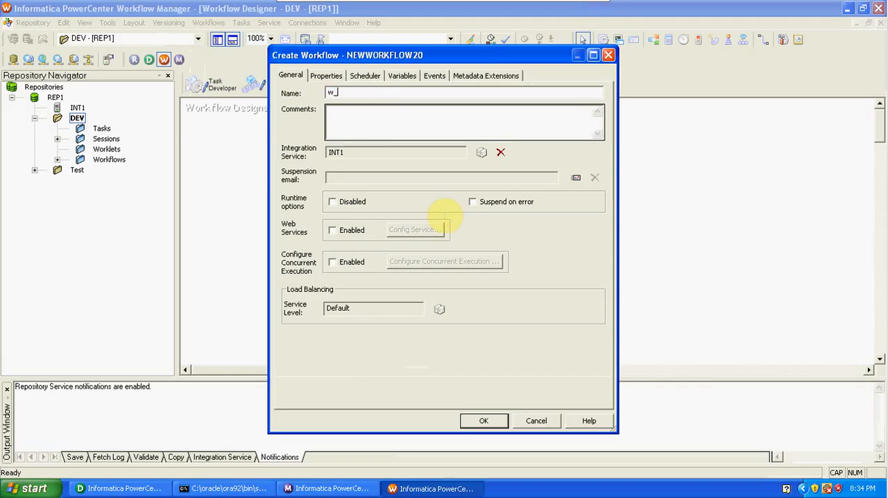
{"action": "type", "text": "SRC_TGT_SG"}
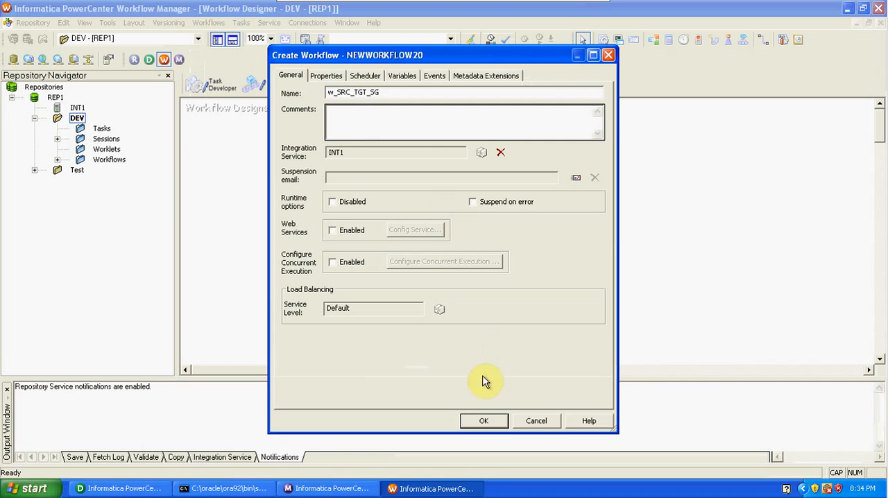
{"action": "left_click", "coordinate": [483, 421]}
Step: Add a session task for the m_SRC_TGT_SG mapping to the workflow and link it from Start
{"action": "left_click", "coordinate": [604, 39]}
{"action": "left_click", "coordinate": [424, 215]}
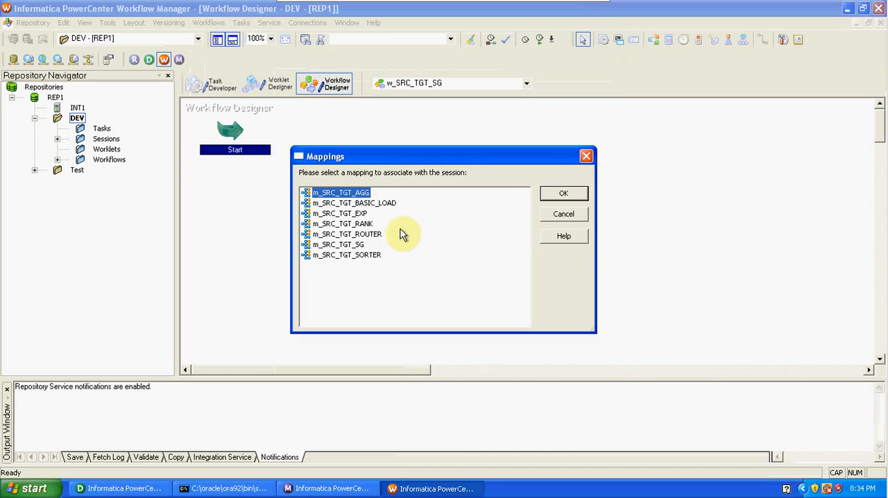
{"action": "left_click", "coordinate": [364, 245]}
{"action": "left_click", "coordinate": [552, 197]}
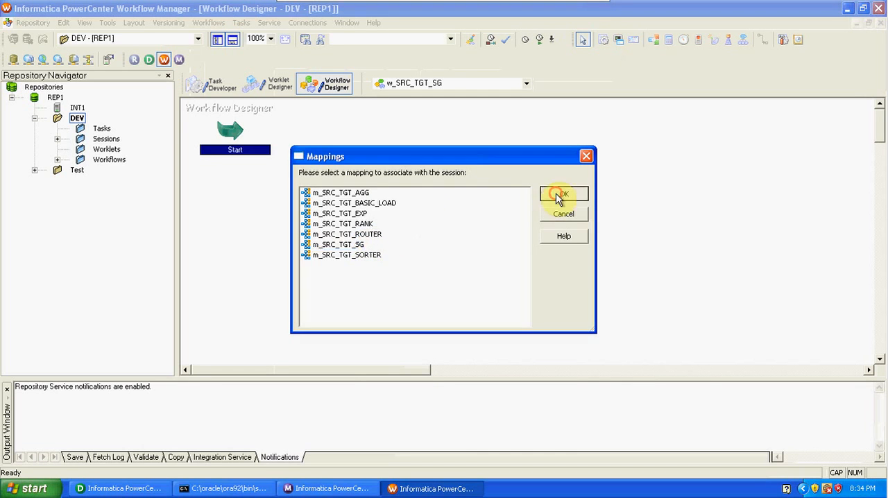
{"action": "left_click", "coordinate": [763, 39]}
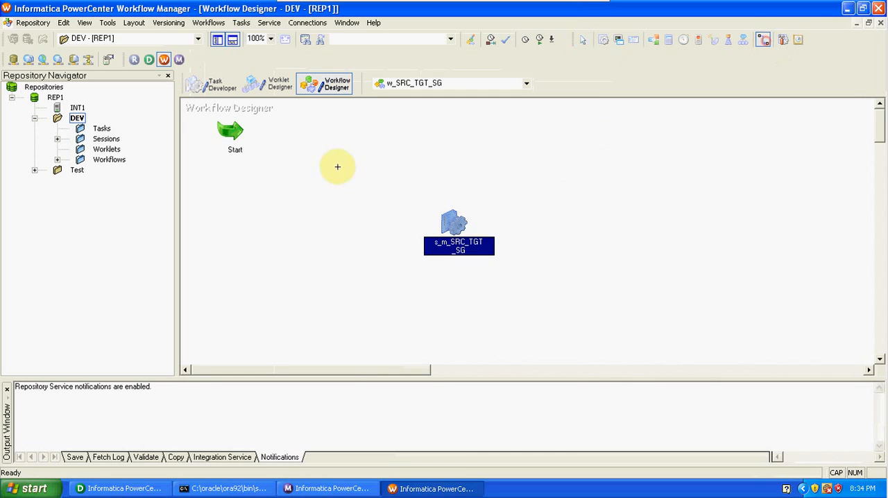
{"action": "left_click_drag", "start_coordinate": [250, 132], "coordinate": [452, 215]}
Step: Configure the s_m_SRC_TGT_SG session's mapping settings for SQ_EMP and the EMP_SNO target, check the SEQTRANS properties, and accept the task
{"action": "double_click", "coordinate": [452, 220]}
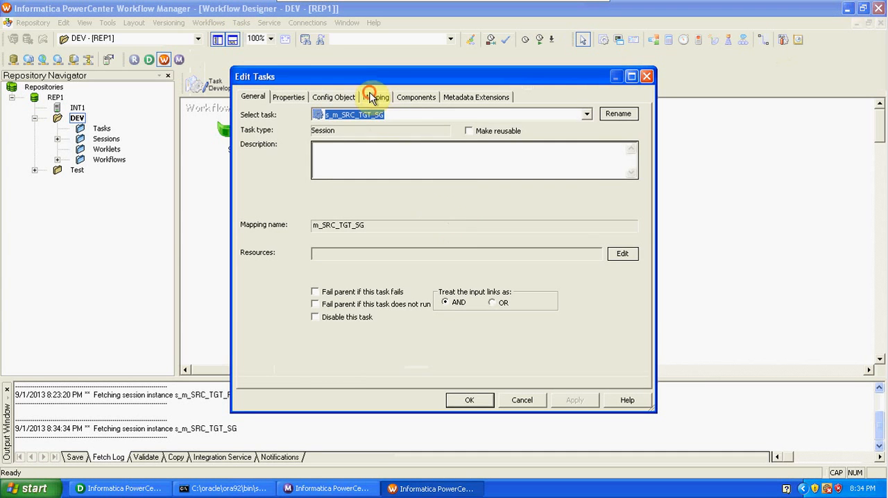
{"action": "left_click", "coordinate": [375, 98]}
{"action": "left_click", "coordinate": [290, 199]}
{"action": "left_click", "coordinate": [294, 219]}
{"action": "left_click", "coordinate": [492, 320]}
{"action": "left_click", "coordinate": [492, 322]}
{"action": "left_click", "coordinate": [492, 333]}
{"action": "left_click", "coordinate": [296, 240]}
{"action": "left_click", "coordinate": [567, 402]}
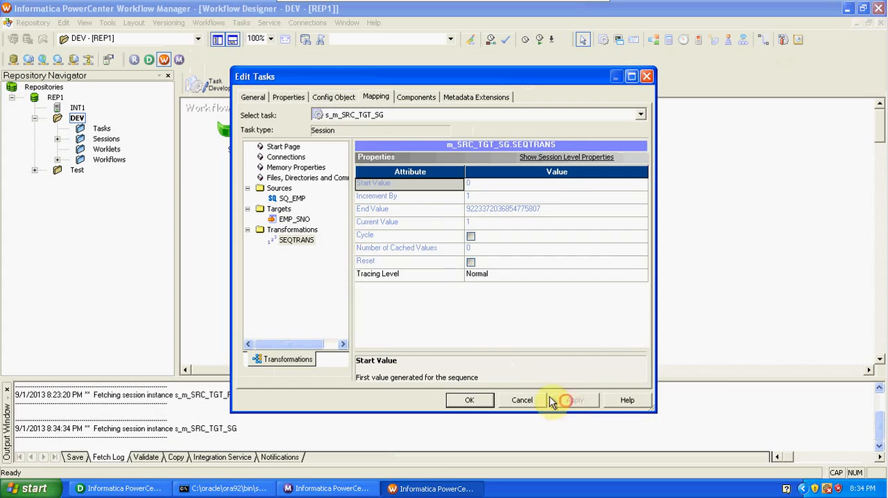
{"action": "left_click", "coordinate": [464, 400]}
Step: Save and start the w_SRC_TGT_SG workflow, and display the s_m_SRC_TGT_SG session's run details in Workflow Monitor
{"action": "key", "text": "ctrl+s"}
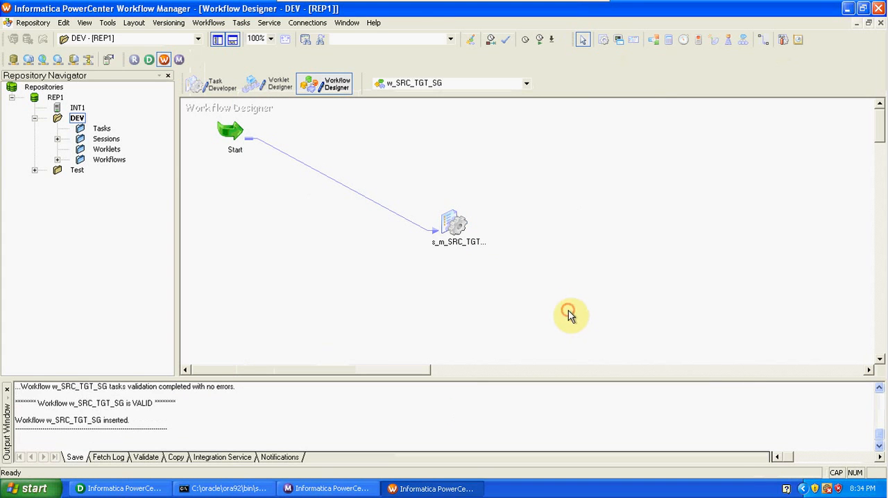
{"action": "left_click", "coordinate": [220, 26]}
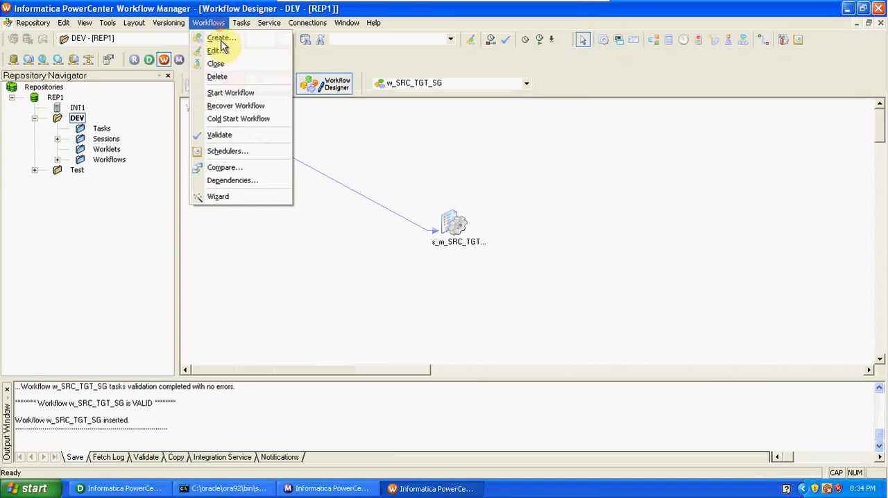
{"action": "left_click", "coordinate": [233, 91]}
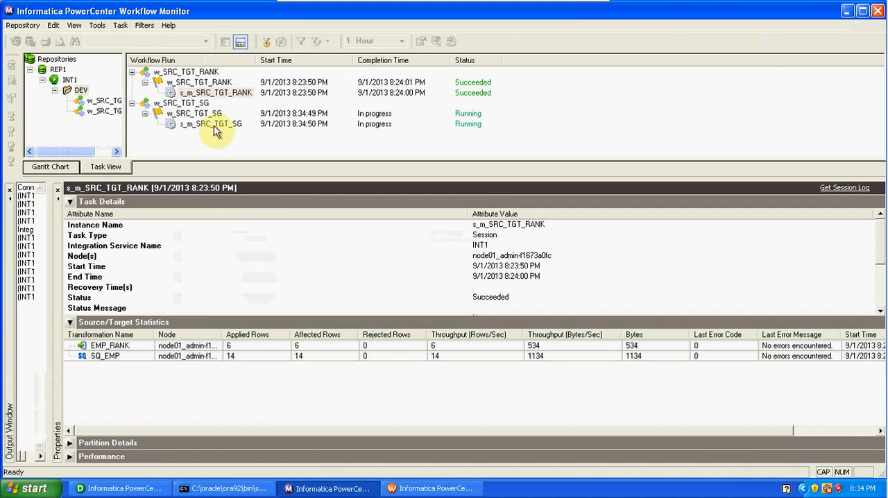
{"action": "left_click", "coordinate": [212, 124]}
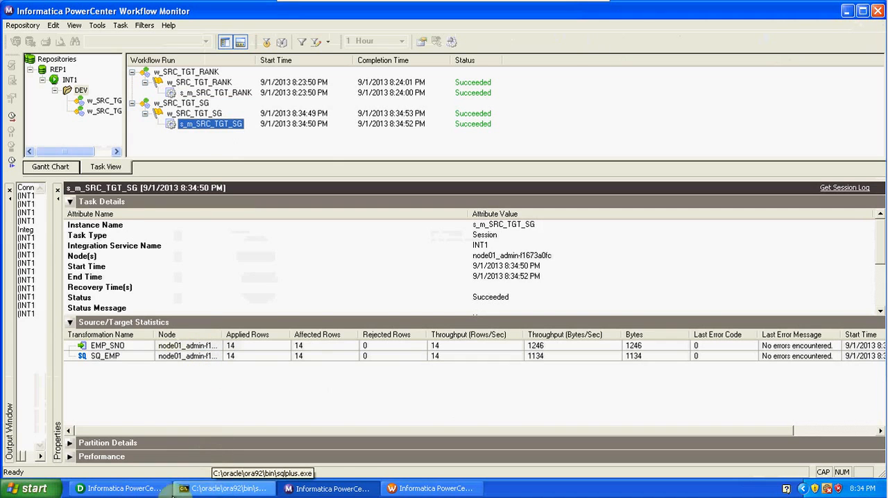
Step: Preview the EMP_SNO target's data in Designer, entering the database account password, and widen the preview window to fit all columns
{"action": "left_click", "coordinate": [149, 489]}
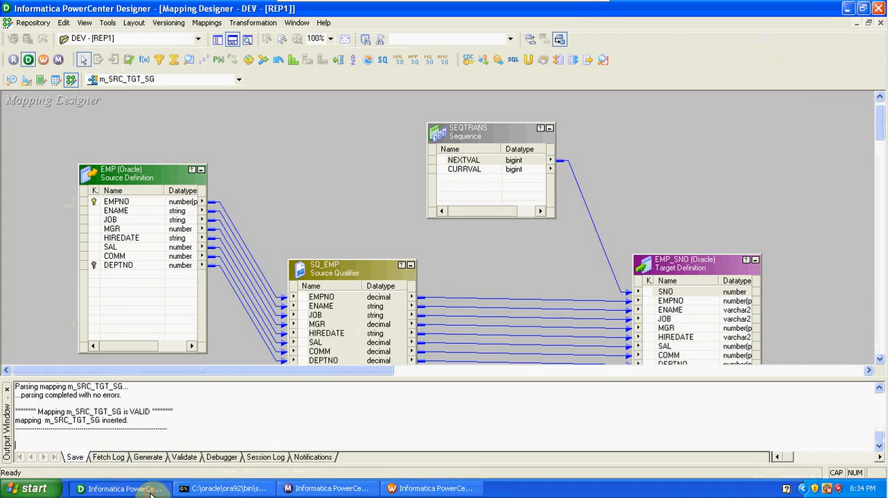
{"action": "right_click", "coordinate": [687, 271]}
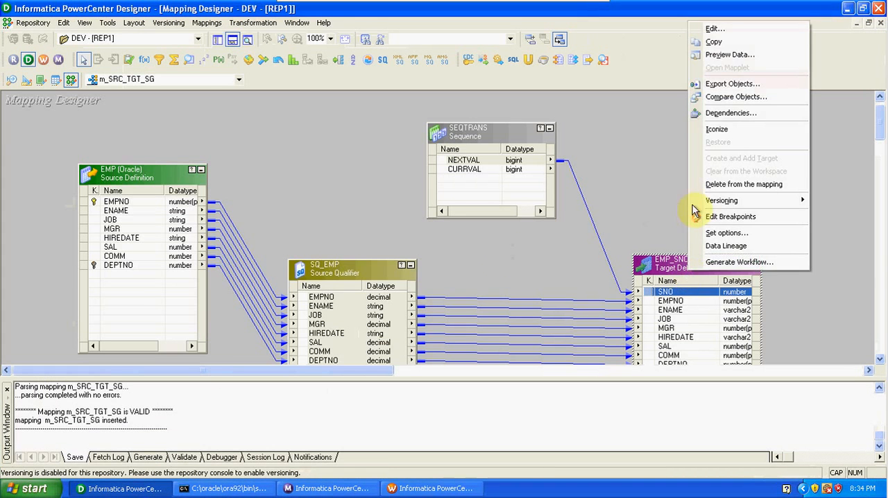
{"action": "left_click", "coordinate": [721, 55]}
{"action": "left_click", "coordinate": [444, 169]}
{"action": "type", "text": "tiger"}
{"action": "key", "text": "Return"}
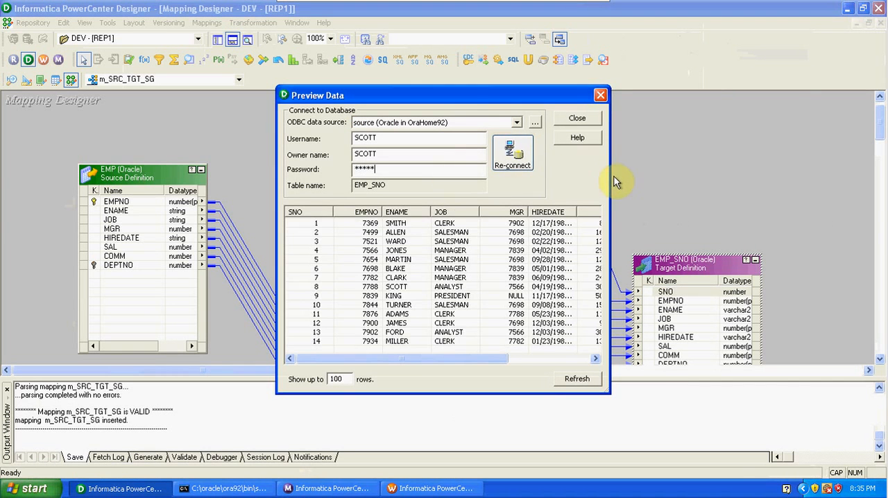
{"action": "left_click_drag", "start_coordinate": [611, 177], "coordinate": [745, 212]}
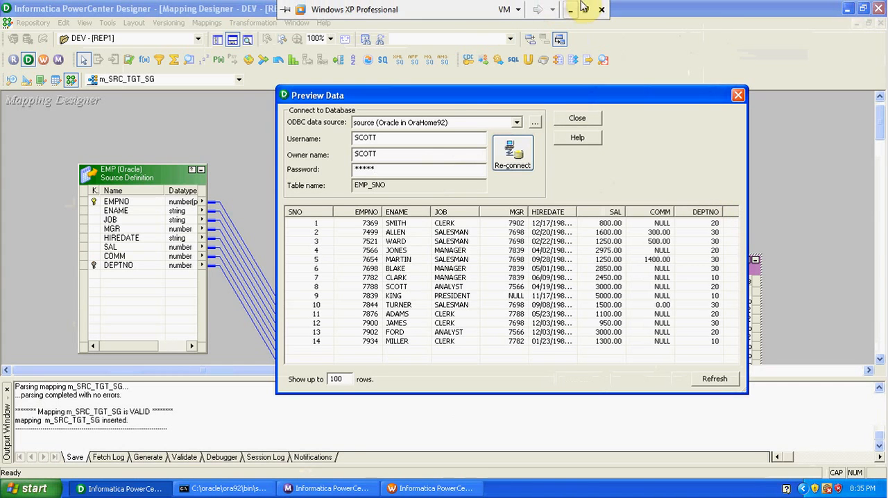
Step: Leave the virtual machine's full-screen mode and return to the Excel workbook with the sno example
{"action": "left_click", "coordinate": [585, 9]}
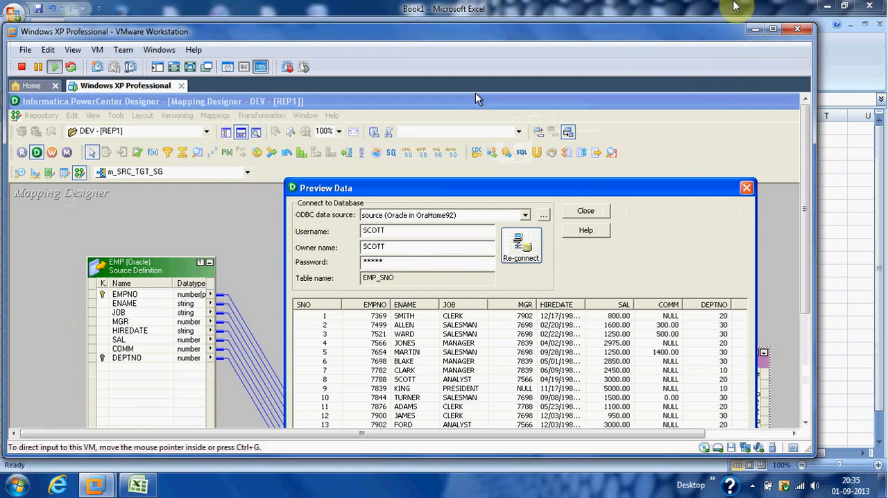
{"action": "left_click", "coordinate": [736, 8]}
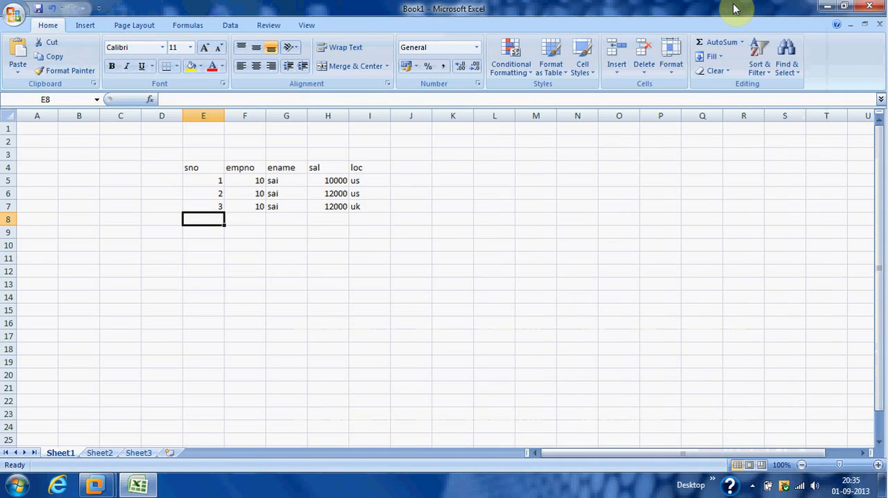